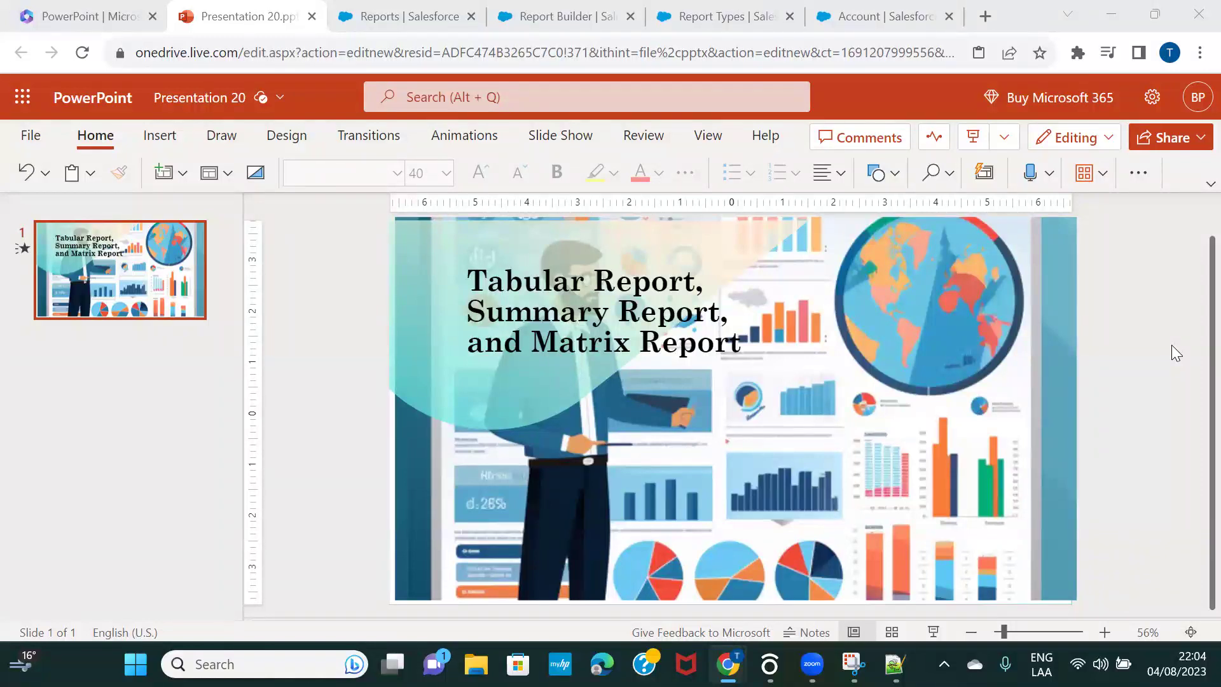
Step: Switch from the presentation to the Salesforce Reports browser tab
{"action": "left_click", "coordinate": [384, 30]}
{"action": "left_click", "coordinate": [252, 145]}
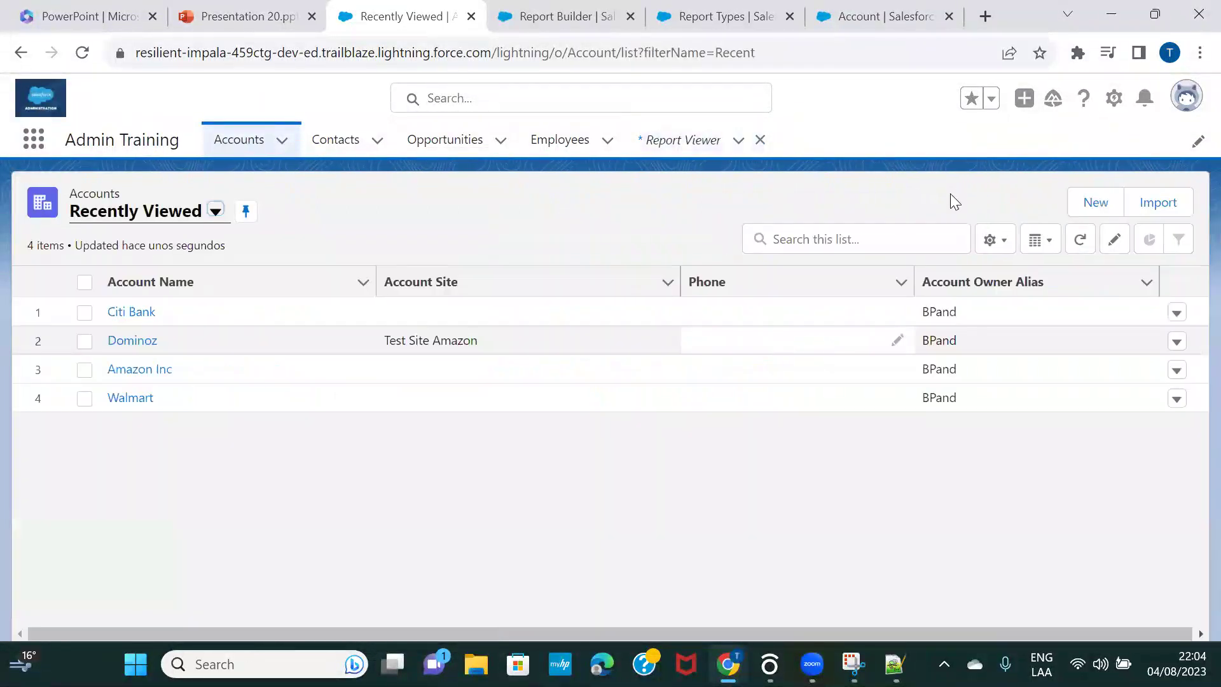
{"action": "left_click", "coordinate": [1083, 206]}
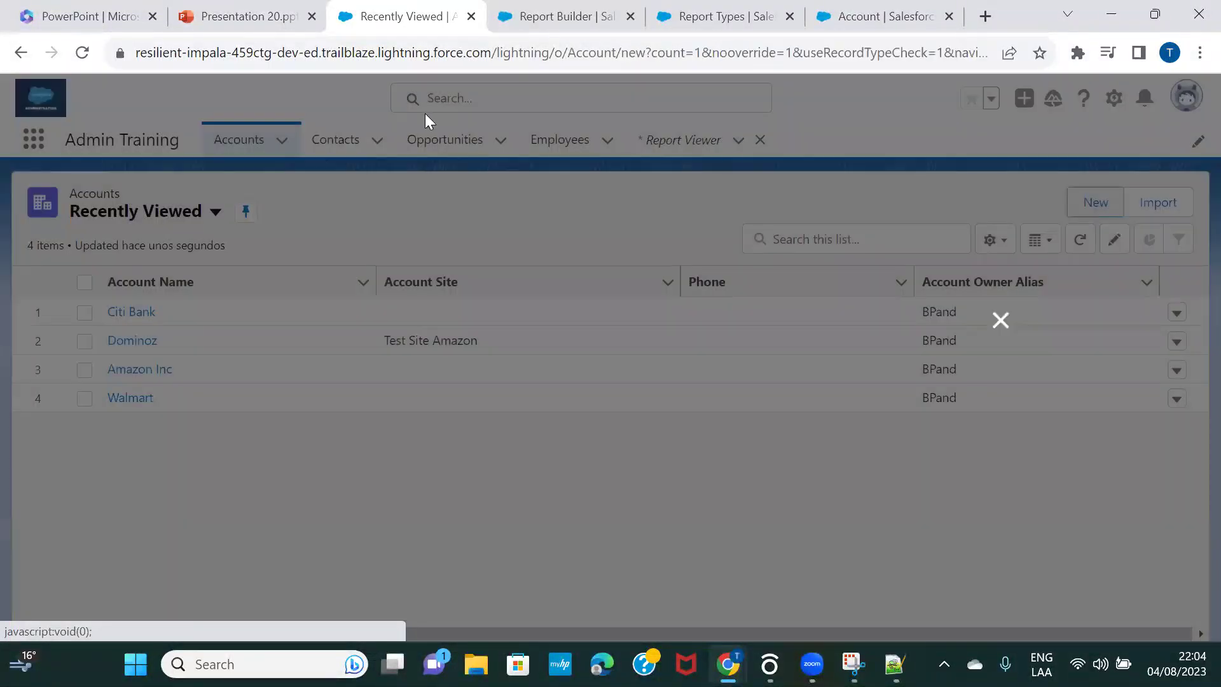
{"action": "left_click", "coordinate": [1002, 99]}
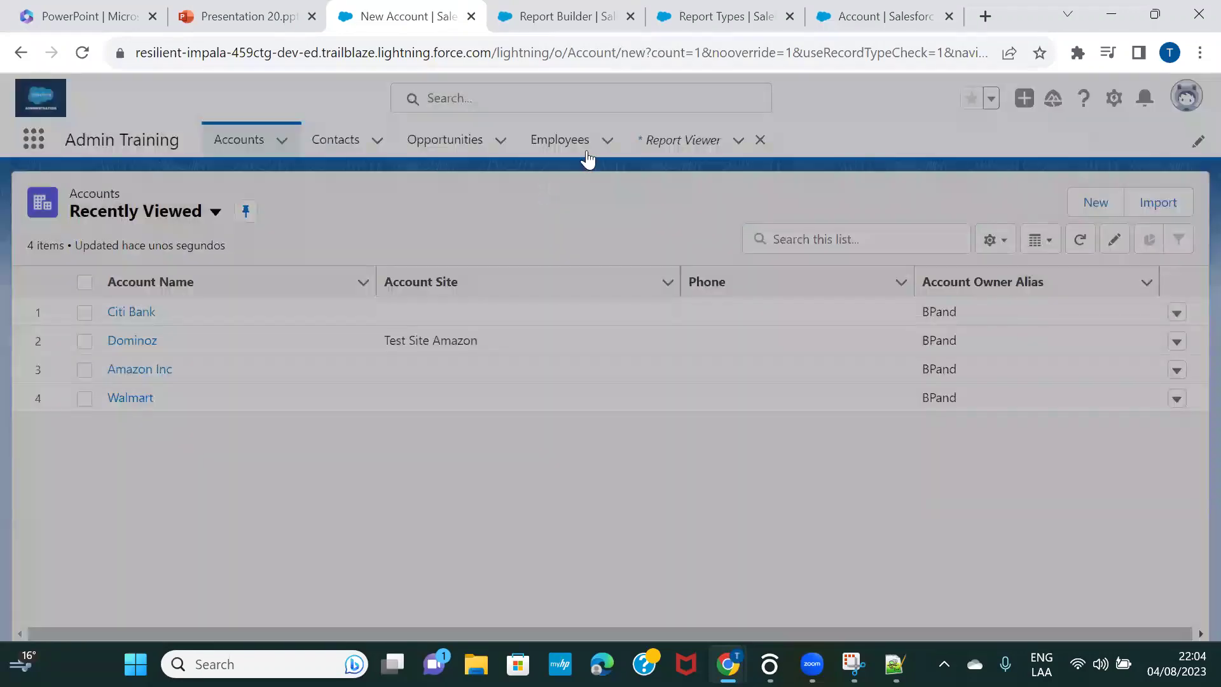
Step: Start a new report from the reports area using the standard Accounts report type
{"action": "left_click", "coordinate": [650, 144]}
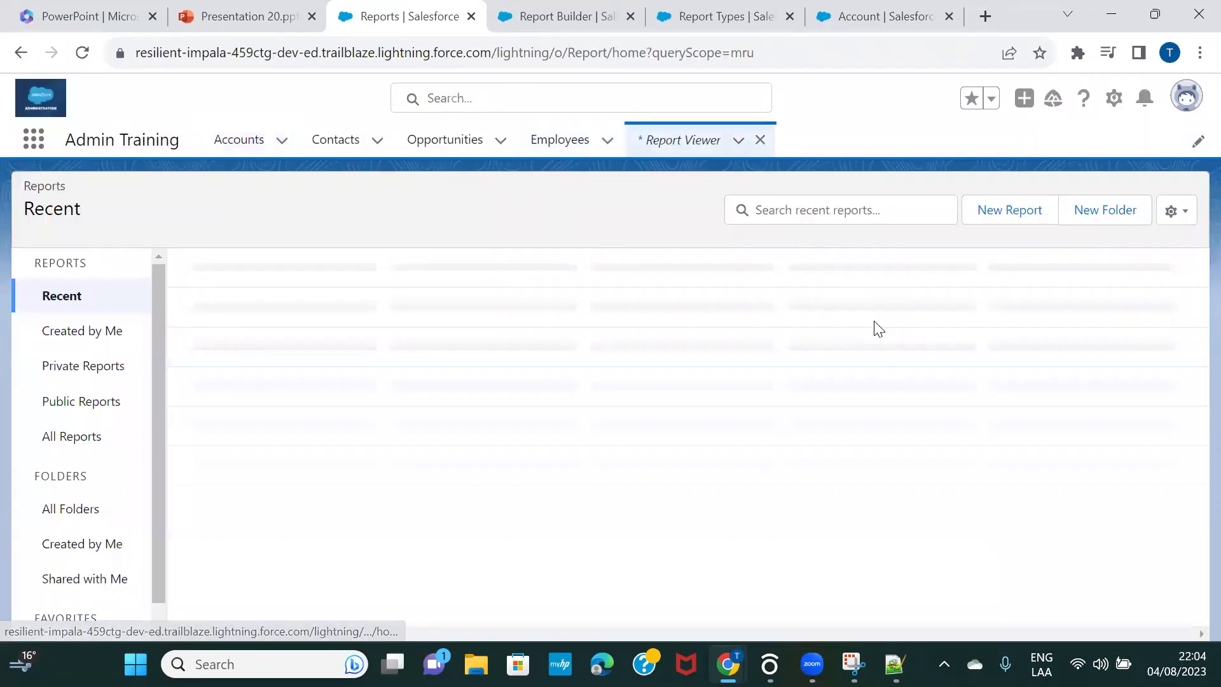
{"action": "left_click", "coordinate": [1012, 210]}
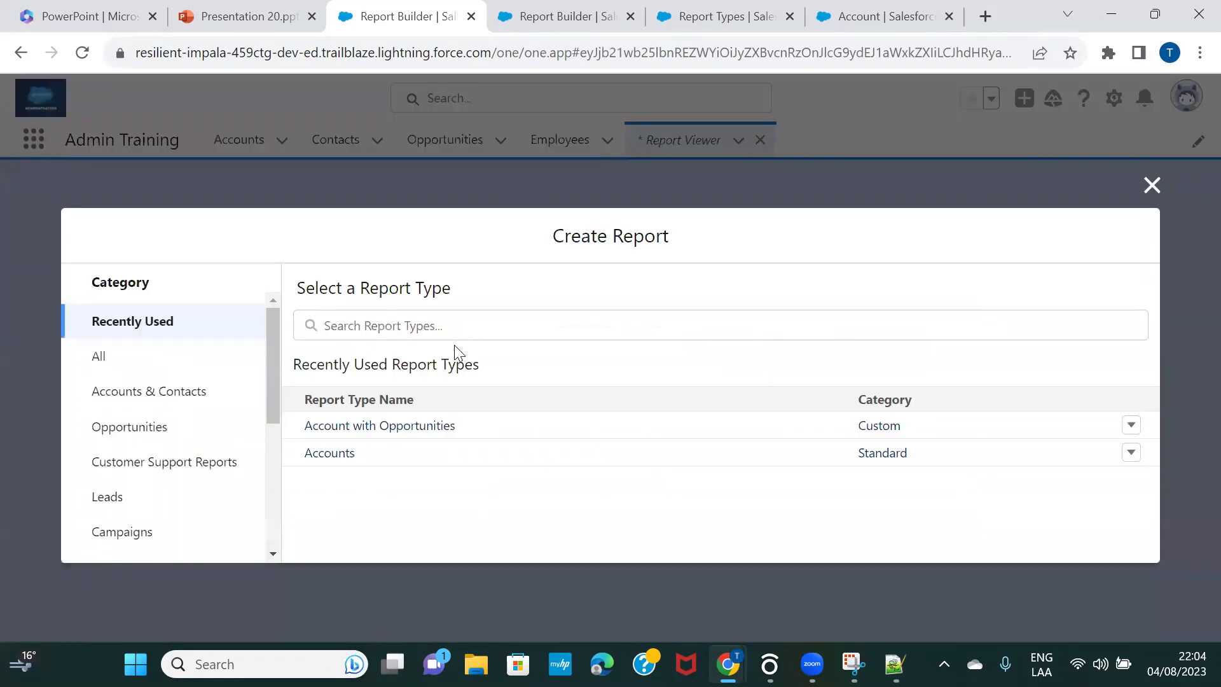
{"action": "left_click", "coordinate": [341, 444]}
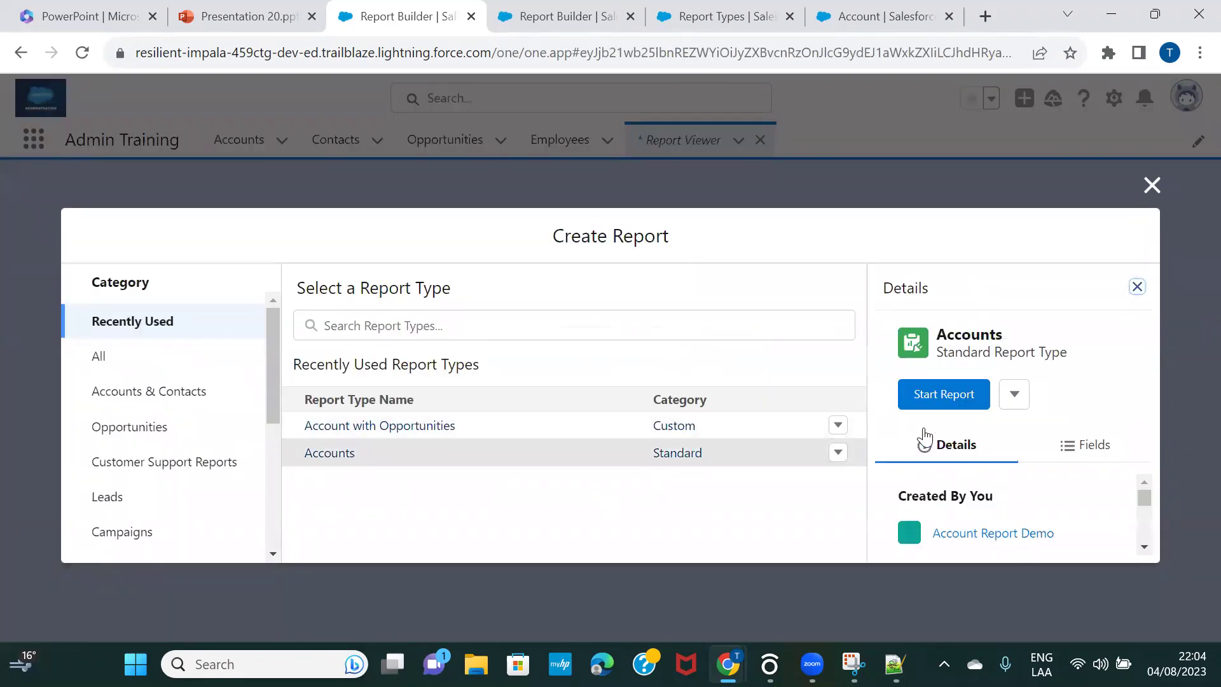
{"action": "left_click", "coordinate": [952, 398]}
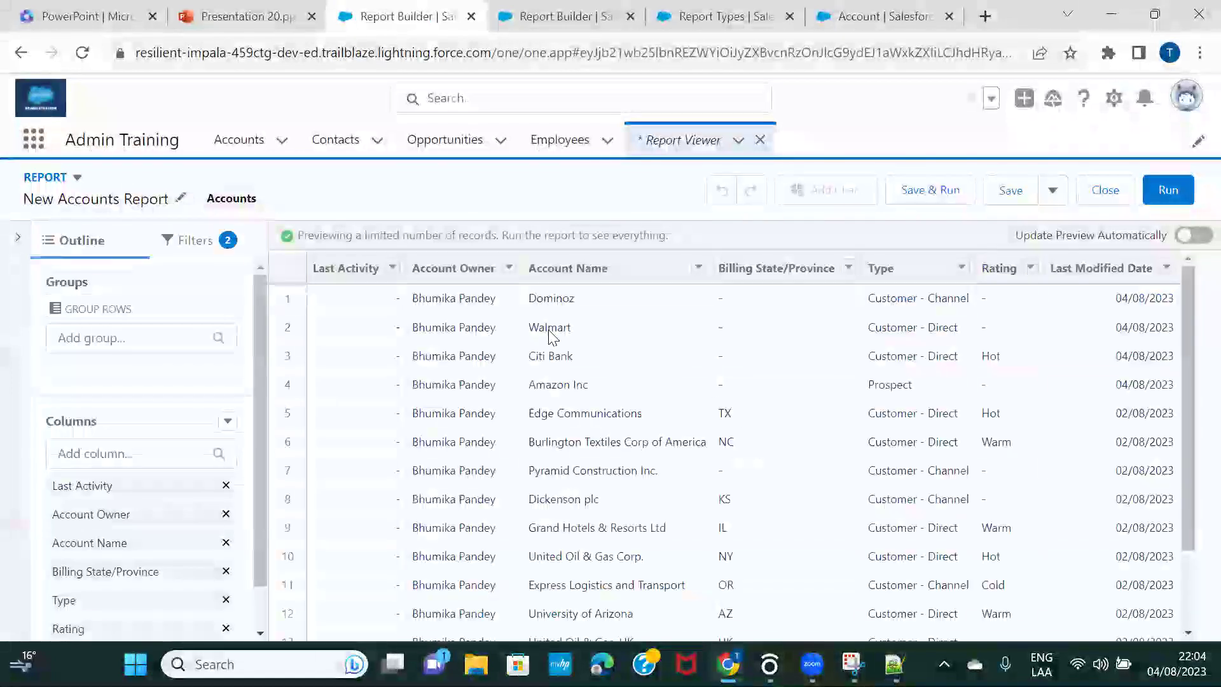
Step: Remove the Last Activity and Account Owner columns from the report and refresh the preview
{"action": "left_click", "coordinate": [226, 486]}
{"action": "left_click", "coordinate": [227, 486]}
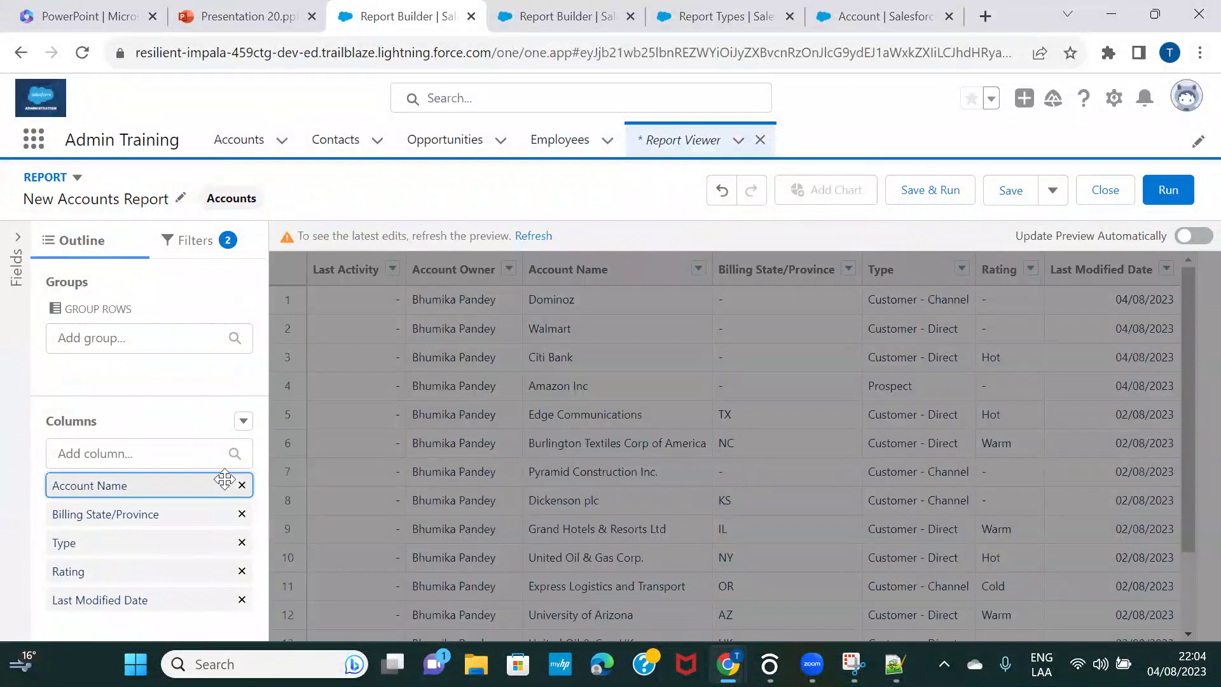
{"action": "left_click", "coordinate": [534, 236]}
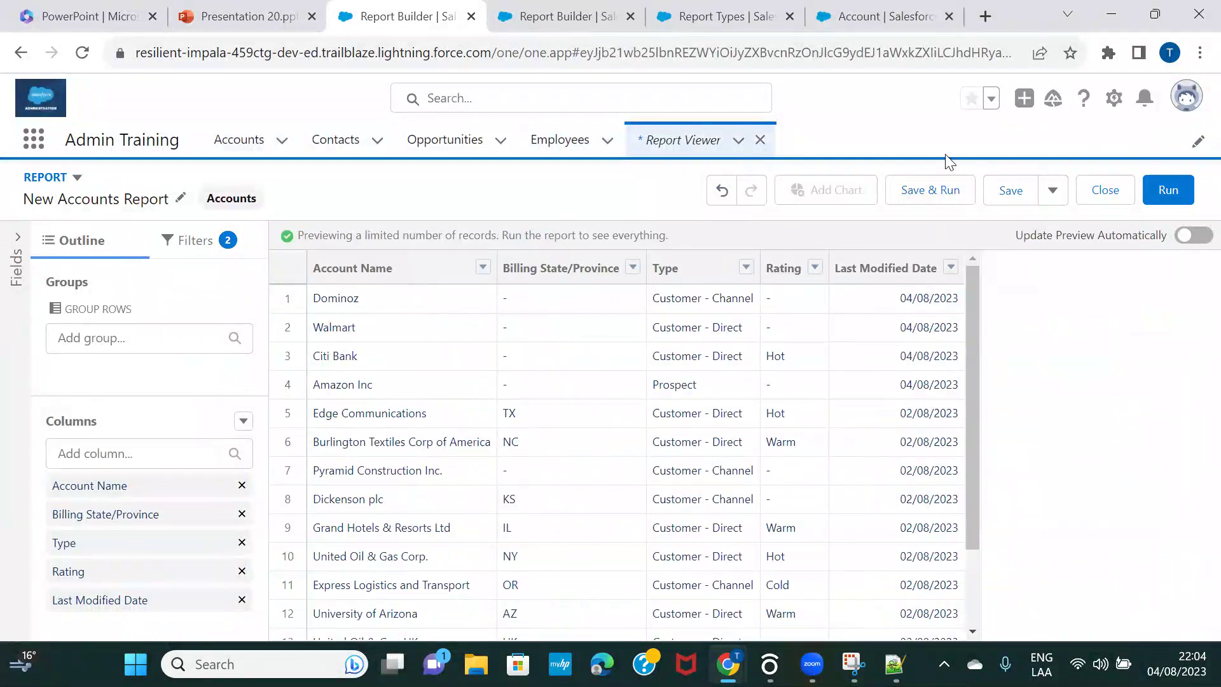
Step: Rename the new accounts report as "Types of Report"
{"action": "left_click", "coordinate": [181, 198]}
{"action": "type", "text": "Report"}
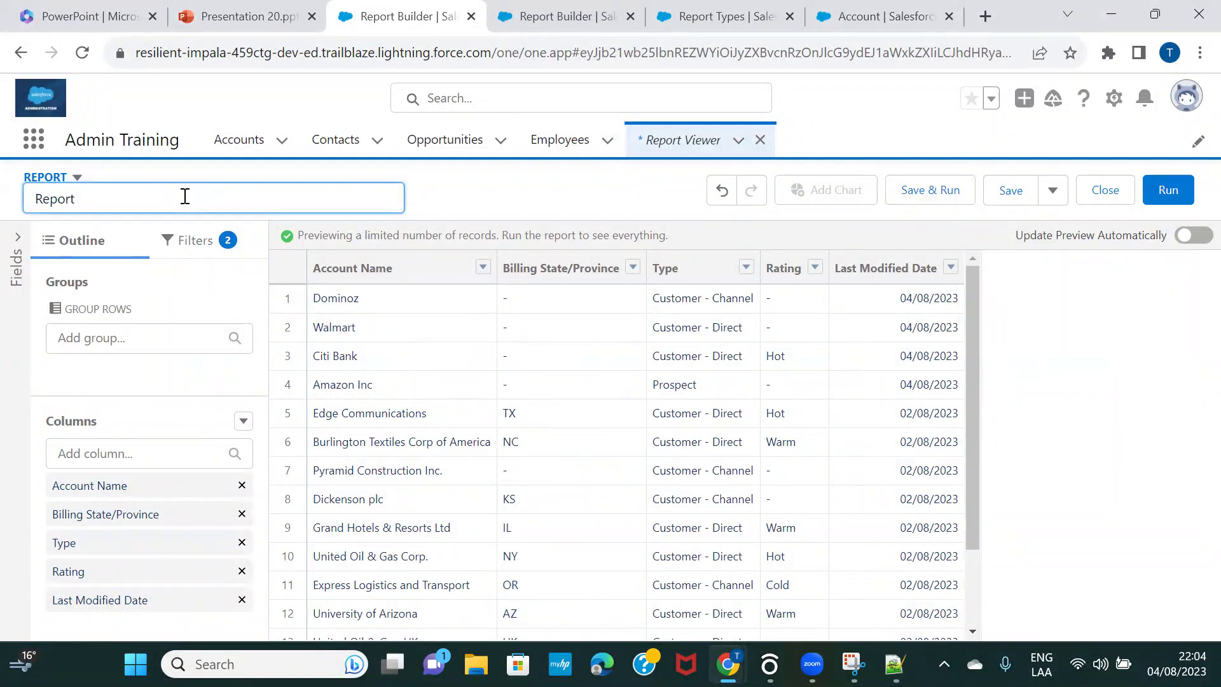
{"action": "key", "text": "BackSpace"}
{"action": "key", "text": "BackSpace"}
{"action": "key", "text": "BackSpace"}
{"action": "key", "text": "BackSpace"}
{"action": "key", "text": "BackSpace"}
{"action": "key", "text": "BackSpace"}
{"action": "key", "text": "BackSpace"}
{"action": "type", "text": "Types of Report"}
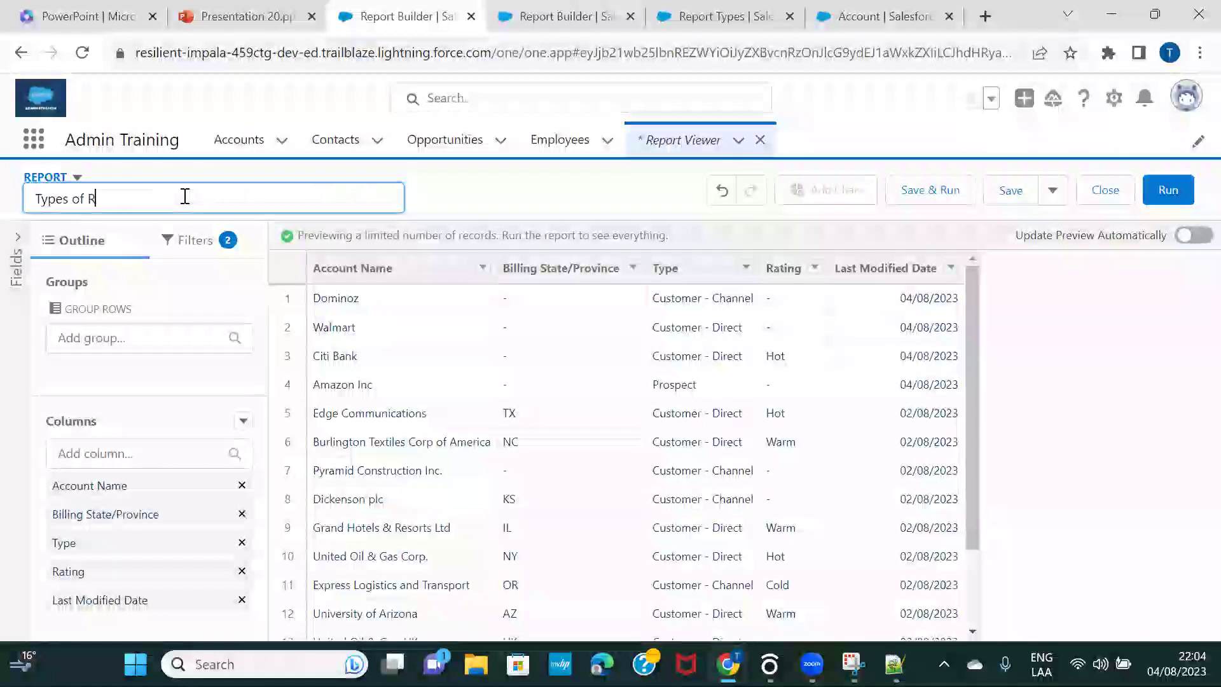
{"action": "left_click", "coordinate": [496, 194]}
Step: Save and run the report under its current name, and dismiss the save notification
{"action": "left_click", "coordinate": [929, 191]}
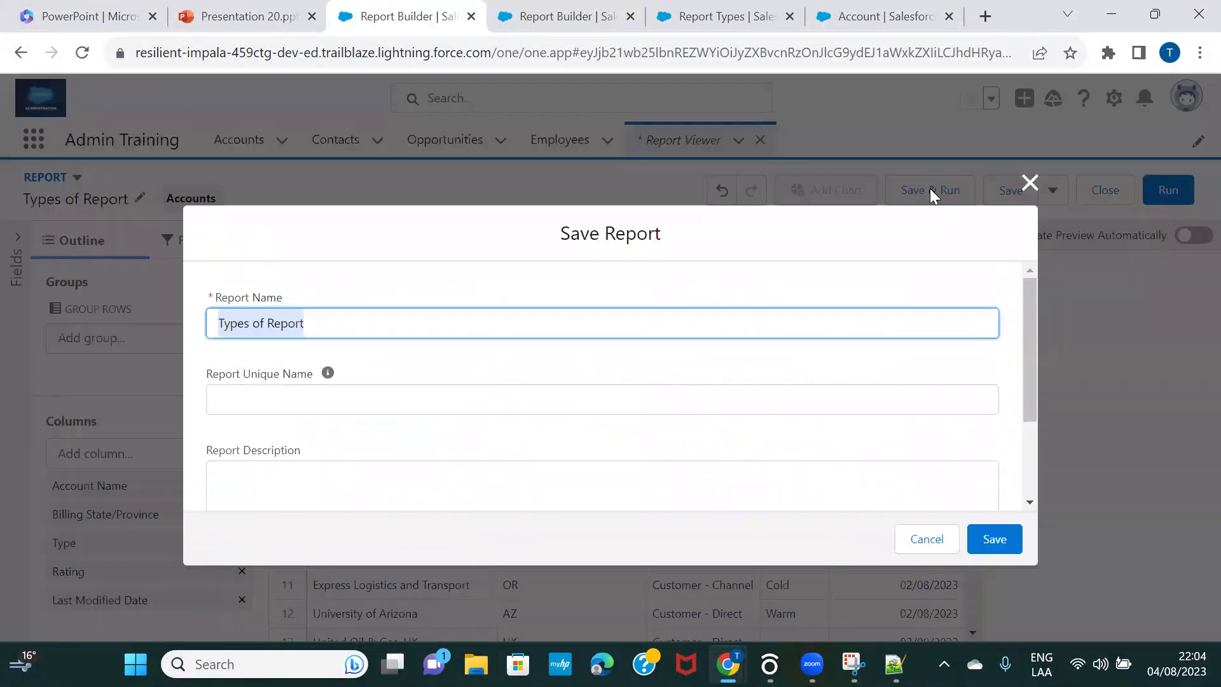
{"action": "left_click", "coordinate": [986, 540]}
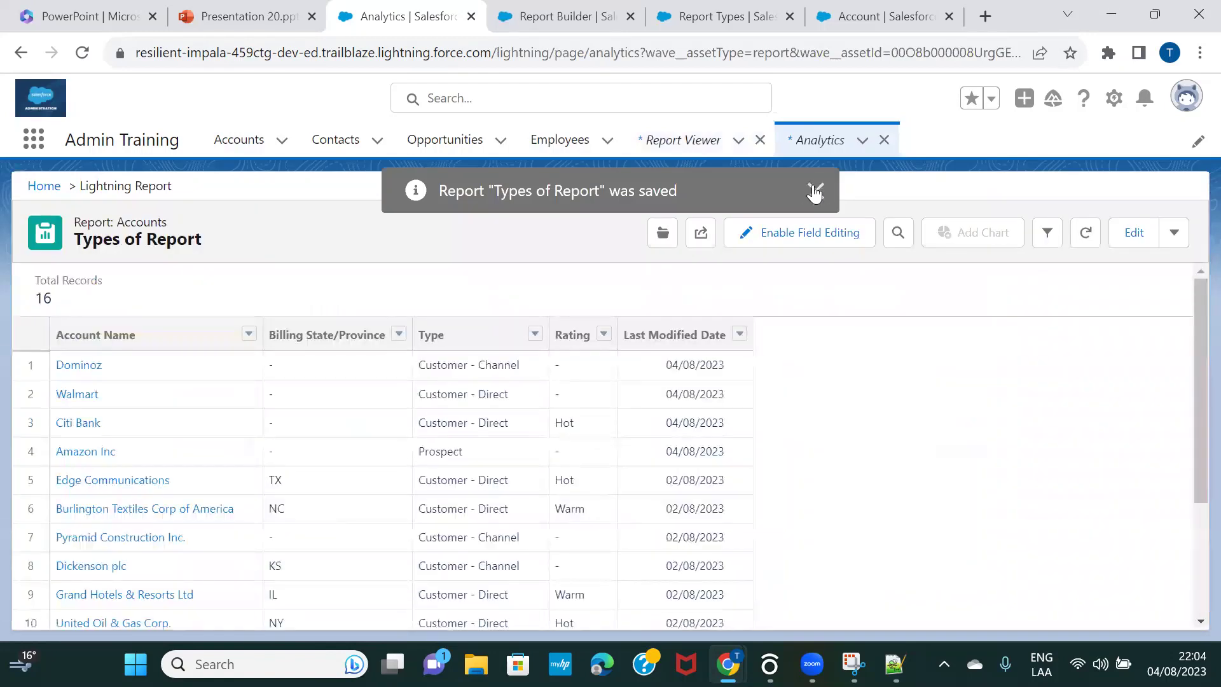
{"action": "left_click", "coordinate": [815, 191]}
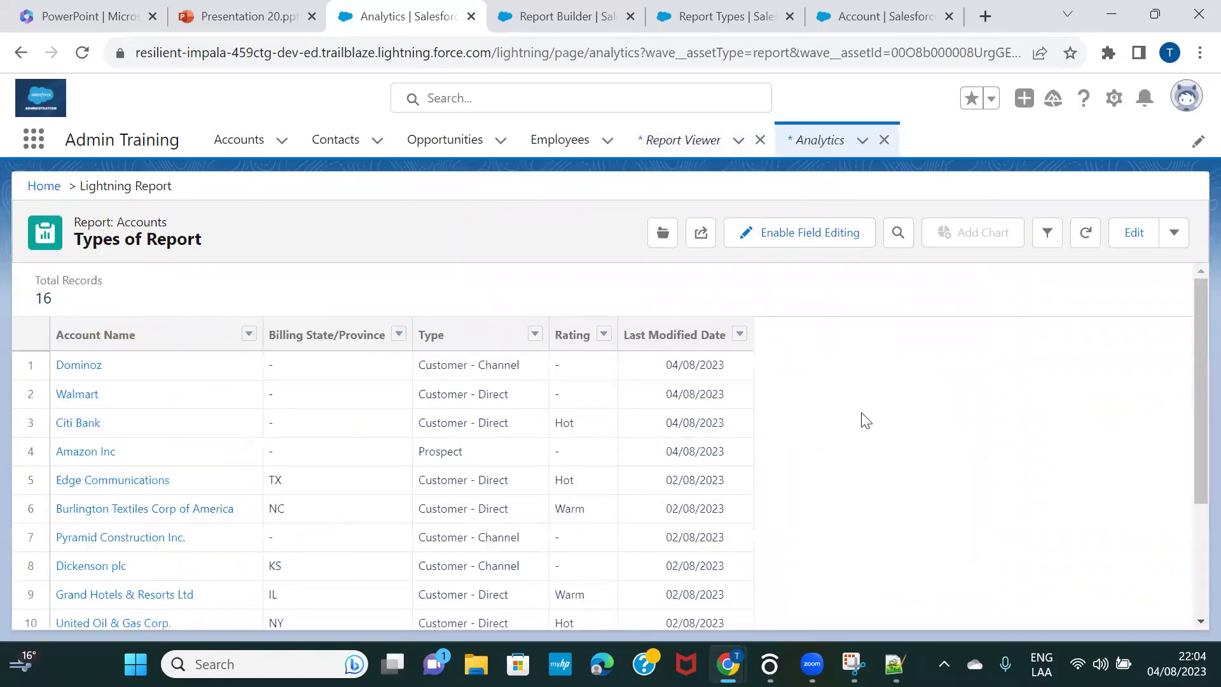
Step: Look through all account rows of the ungrouped report, both in the run view and in the report editor
{"action": "scroll", "coordinate": [866, 420], "scroll_direction": "down", "scroll_amount": 1}
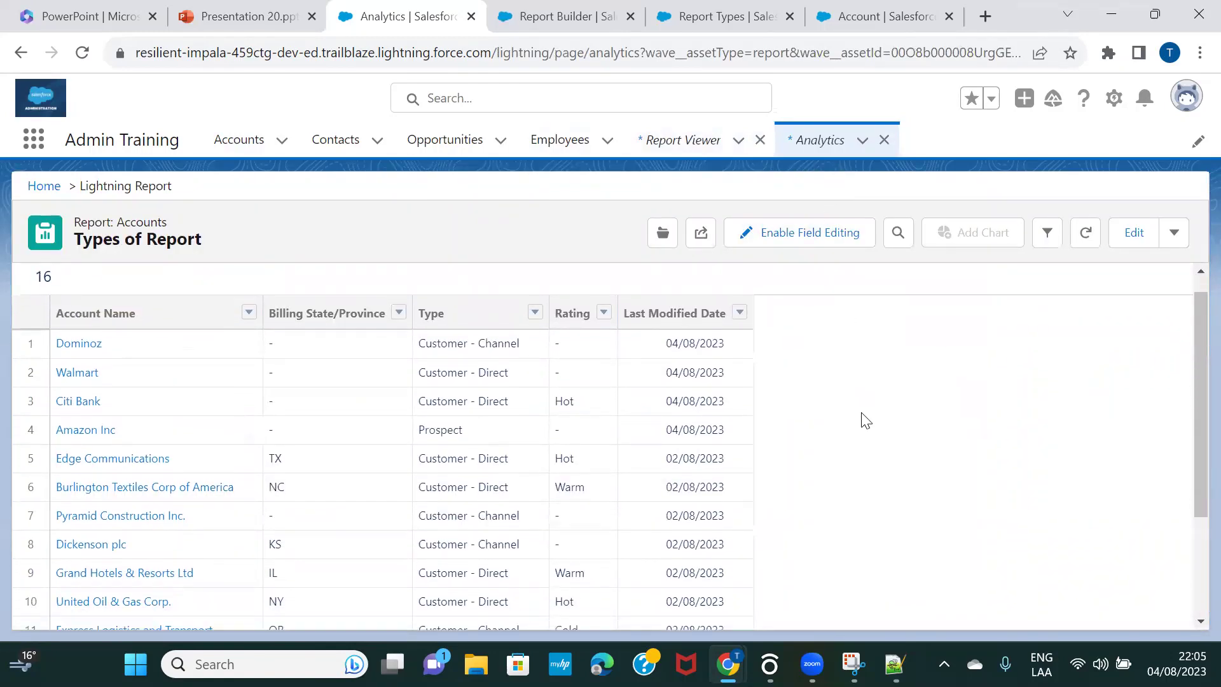
{"action": "scroll", "coordinate": [866, 420], "scroll_direction": "down", "scroll_amount": 1}
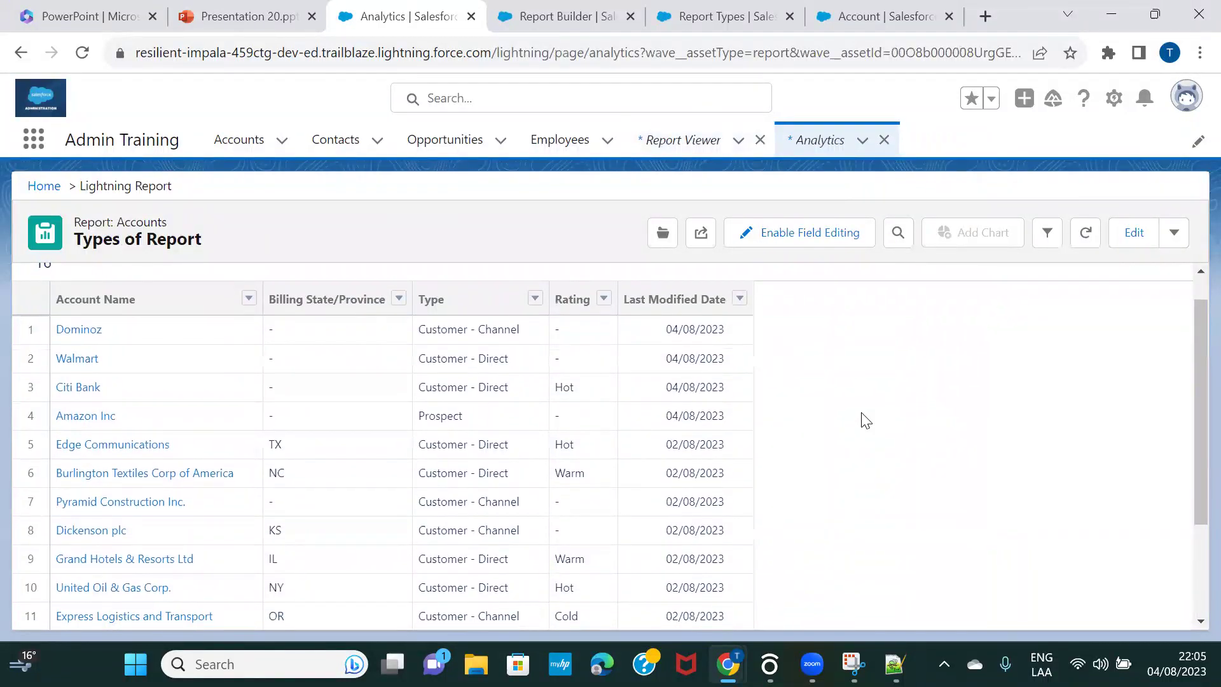
{"action": "scroll", "coordinate": [866, 419], "scroll_direction": "down", "scroll_amount": 3}
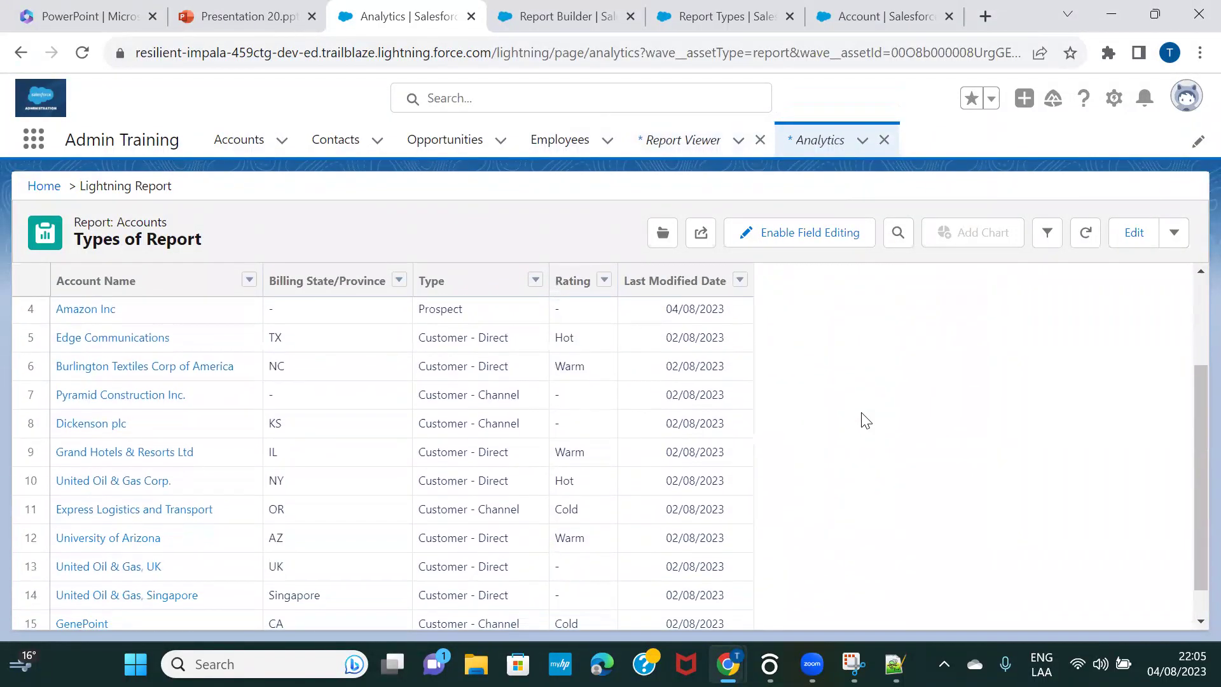
{"action": "scroll", "coordinate": [866, 420], "scroll_direction": "down", "scroll_amount": 1}
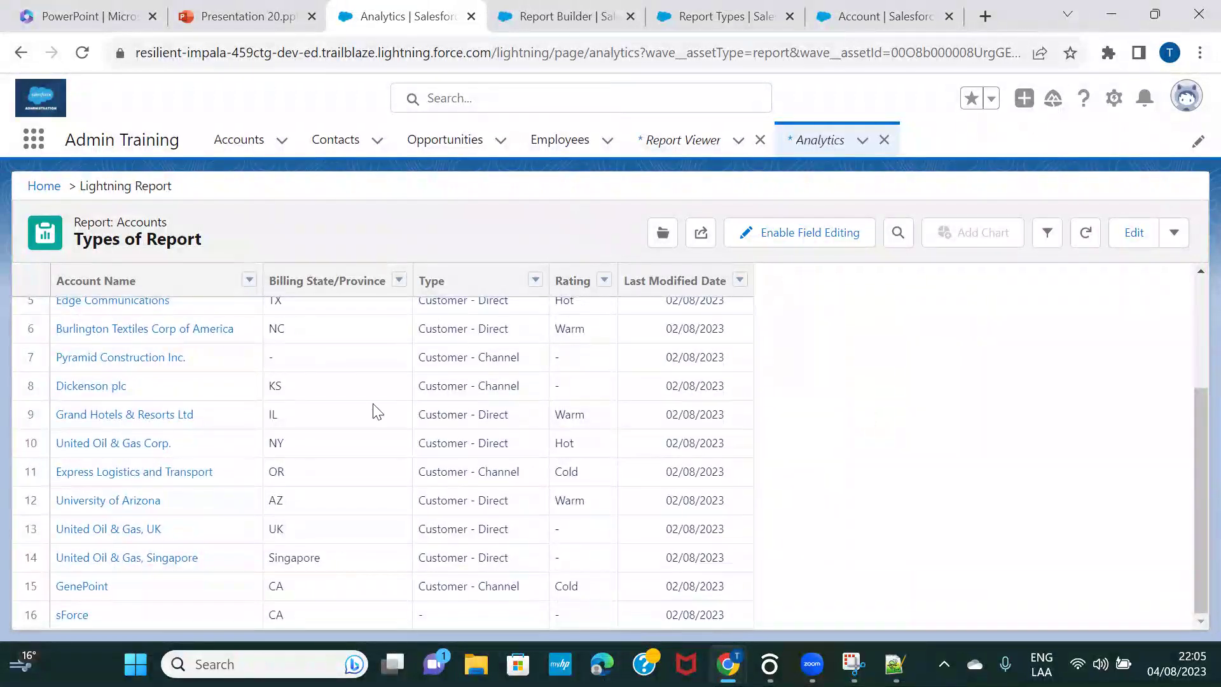
{"action": "scroll", "coordinate": [303, 415], "scroll_direction": "up", "scroll_amount": 5}
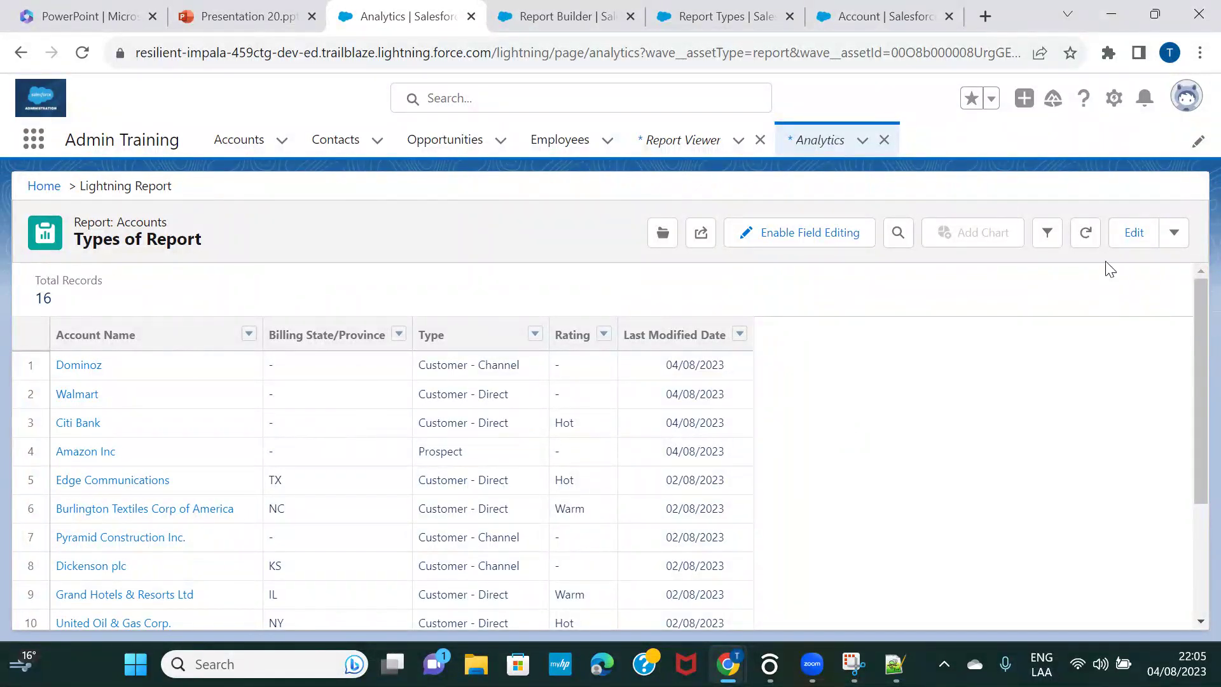
{"action": "left_click", "coordinate": [1127, 229]}
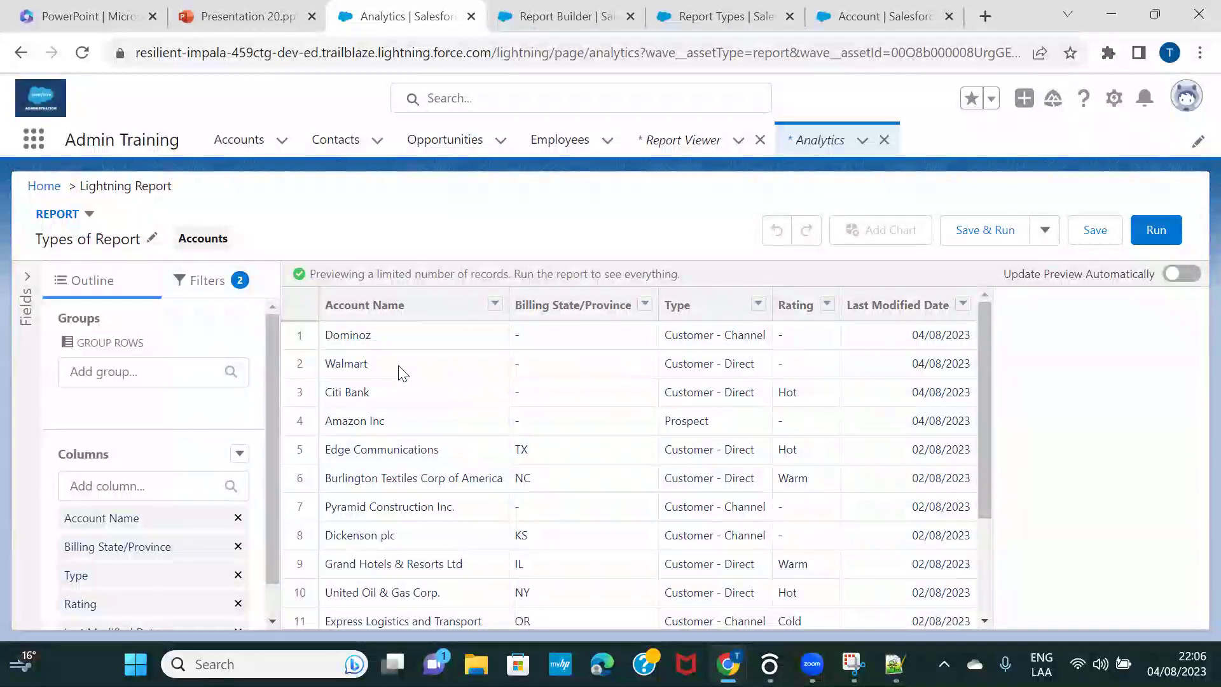
{"action": "scroll", "coordinate": [499, 519], "scroll_direction": "down", "scroll_amount": 2}
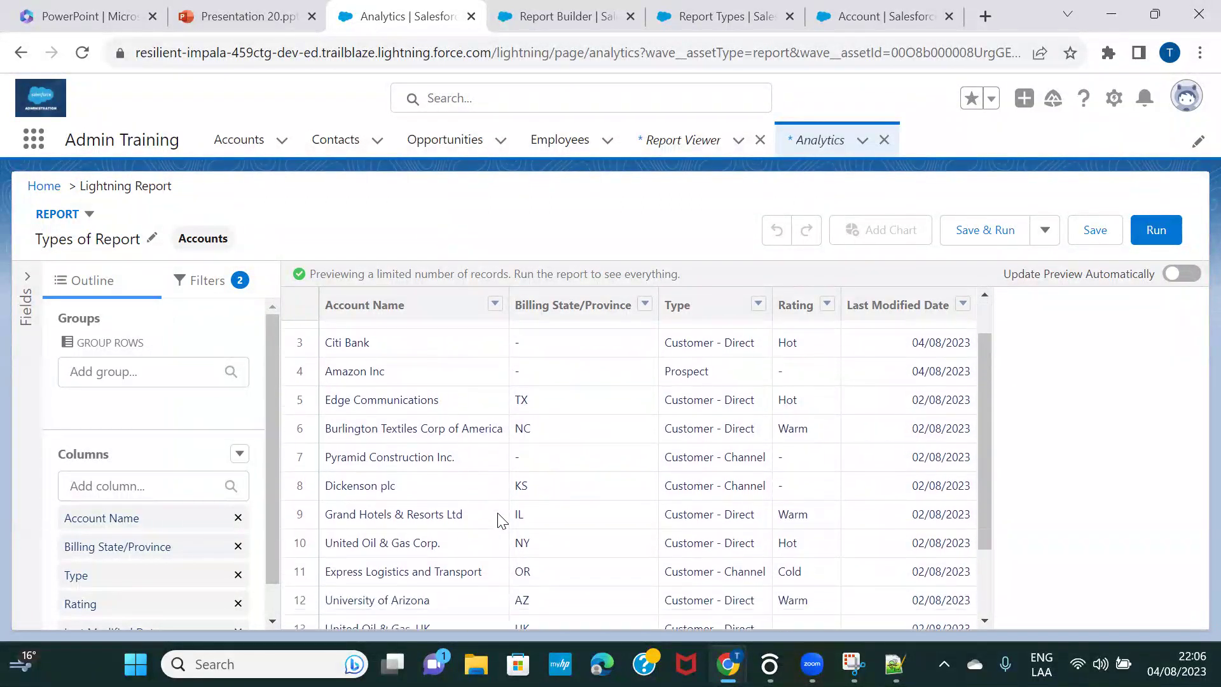
{"action": "scroll", "coordinate": [499, 518], "scroll_direction": "down", "scroll_amount": 1}
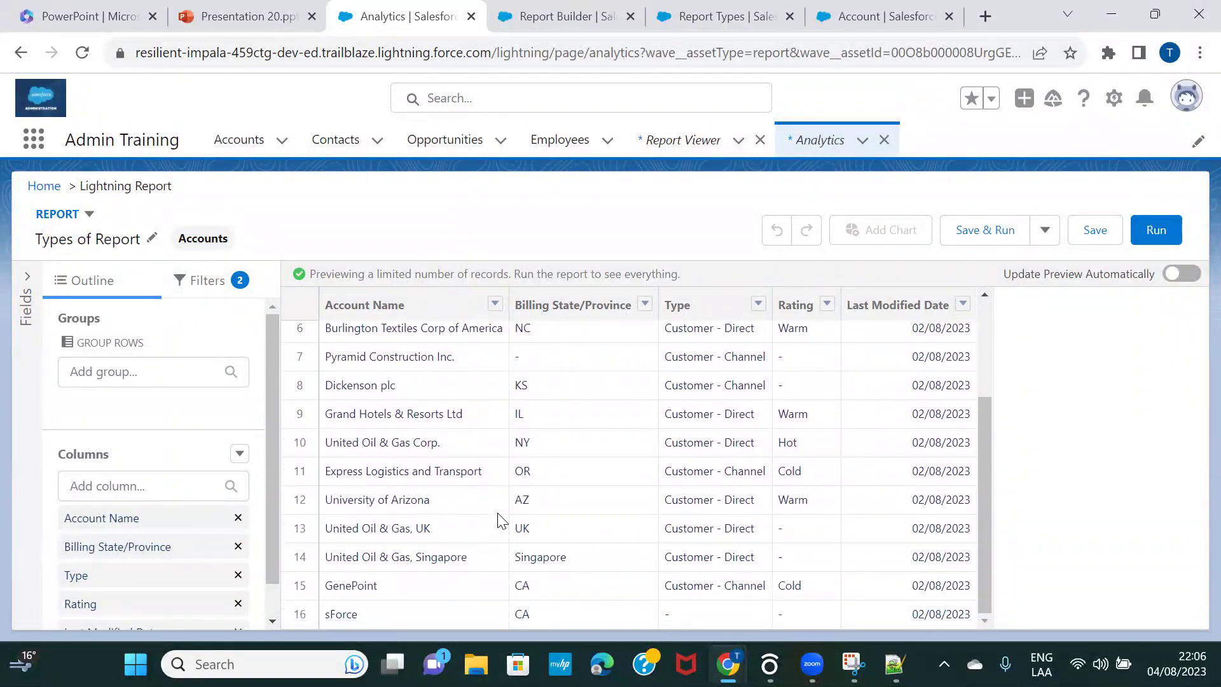
{"action": "scroll", "coordinate": [466, 551], "scroll_direction": "up", "scroll_amount": 1}
{"action": "scroll", "coordinate": [468, 550], "scroll_direction": "up", "scroll_amount": 4}
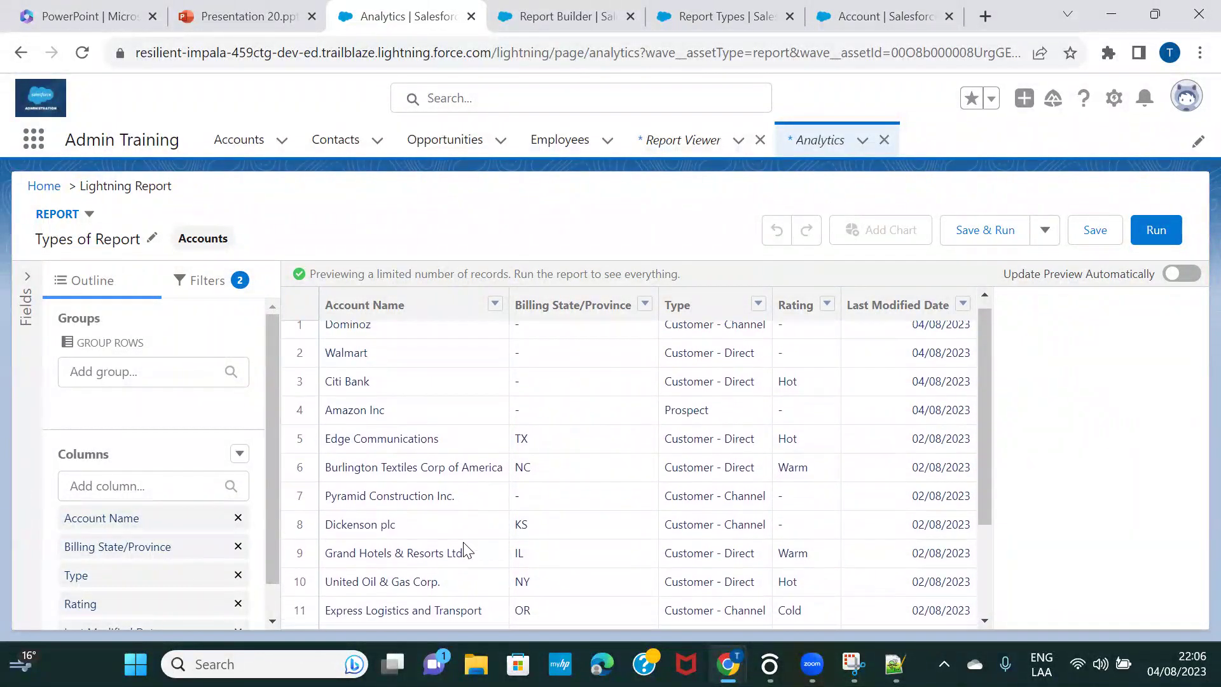
{"action": "scroll", "coordinate": [468, 551], "scroll_direction": "up", "scroll_amount": 1}
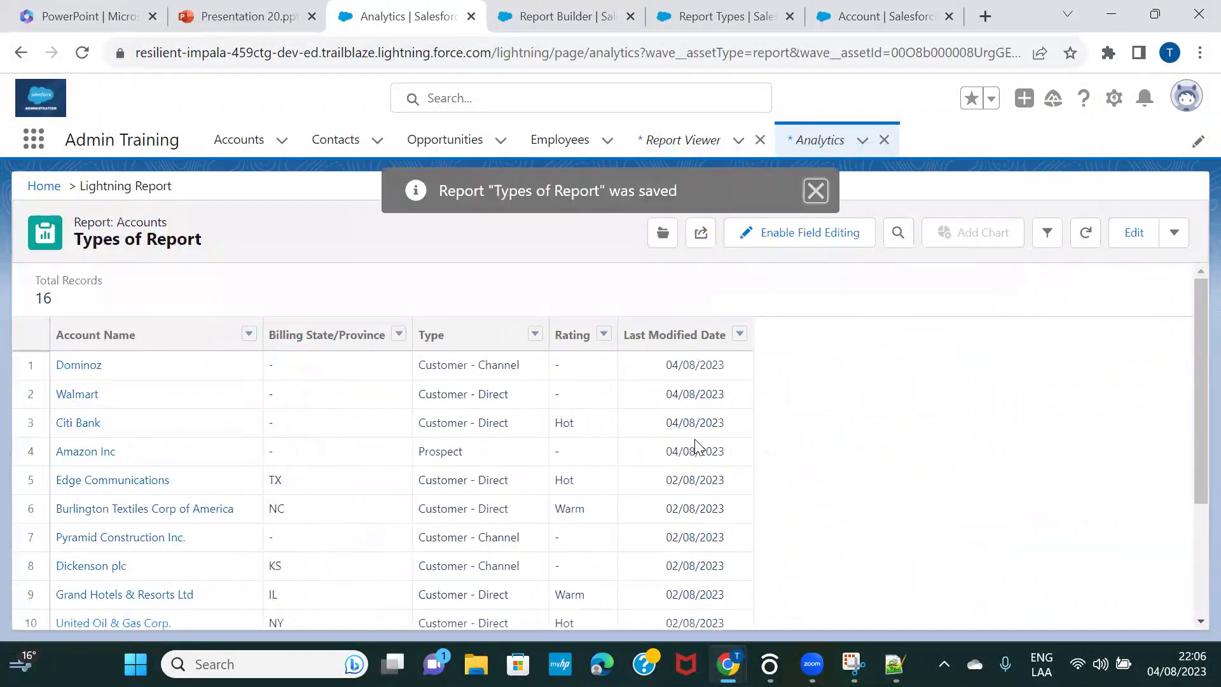
{"action": "scroll", "coordinate": [821, 445], "scroll_direction": "down", "scroll_amount": 1}
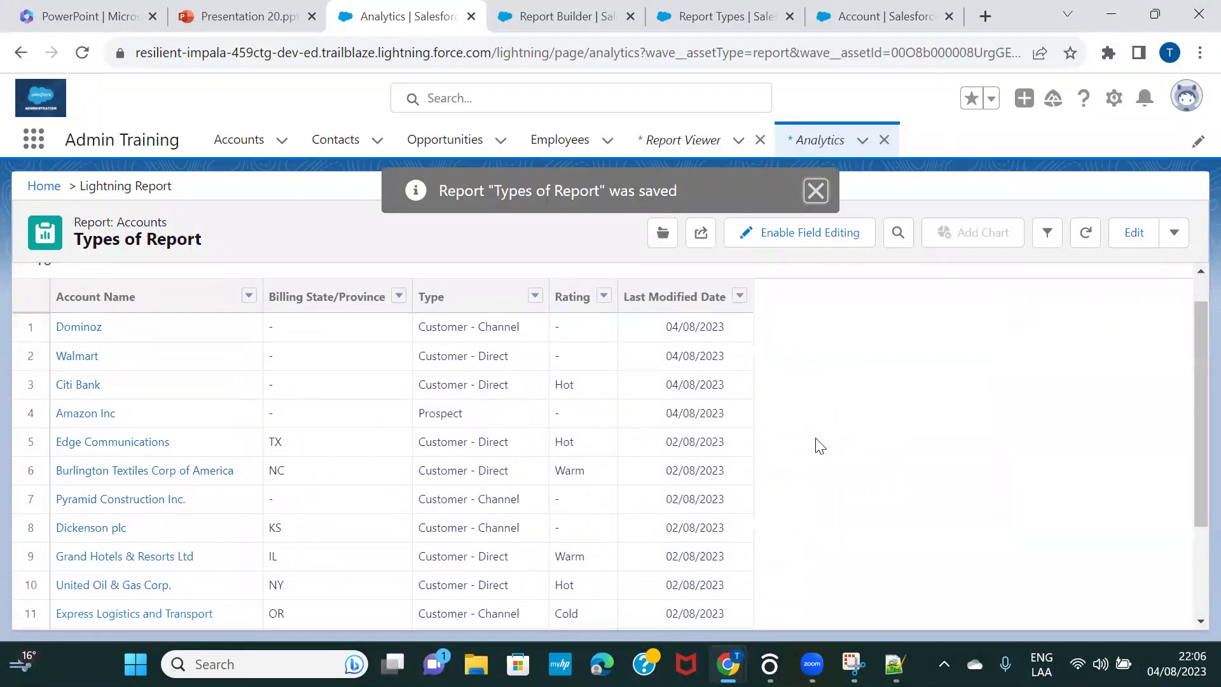
{"action": "scroll", "coordinate": [821, 445], "scroll_direction": "down", "scroll_amount": 3}
{"action": "scroll", "coordinate": [821, 445], "scroll_direction": "down", "scroll_amount": 1}
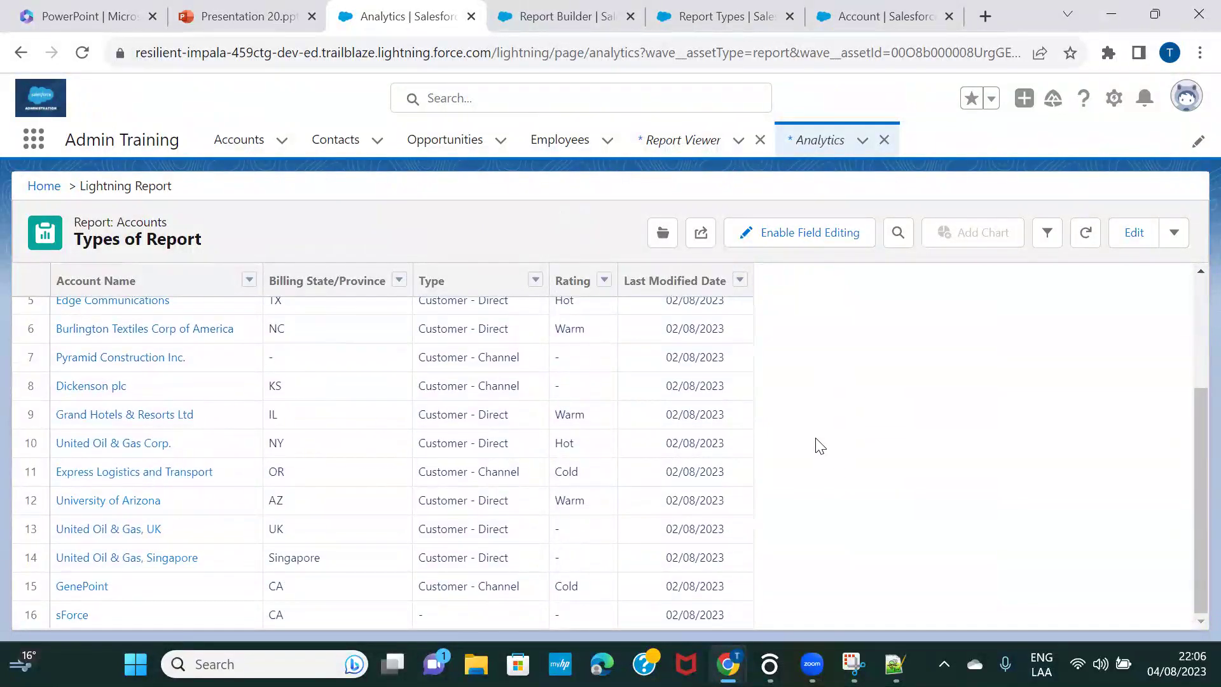
{"action": "scroll", "coordinate": [820, 446], "scroll_direction": "up", "scroll_amount": 5}
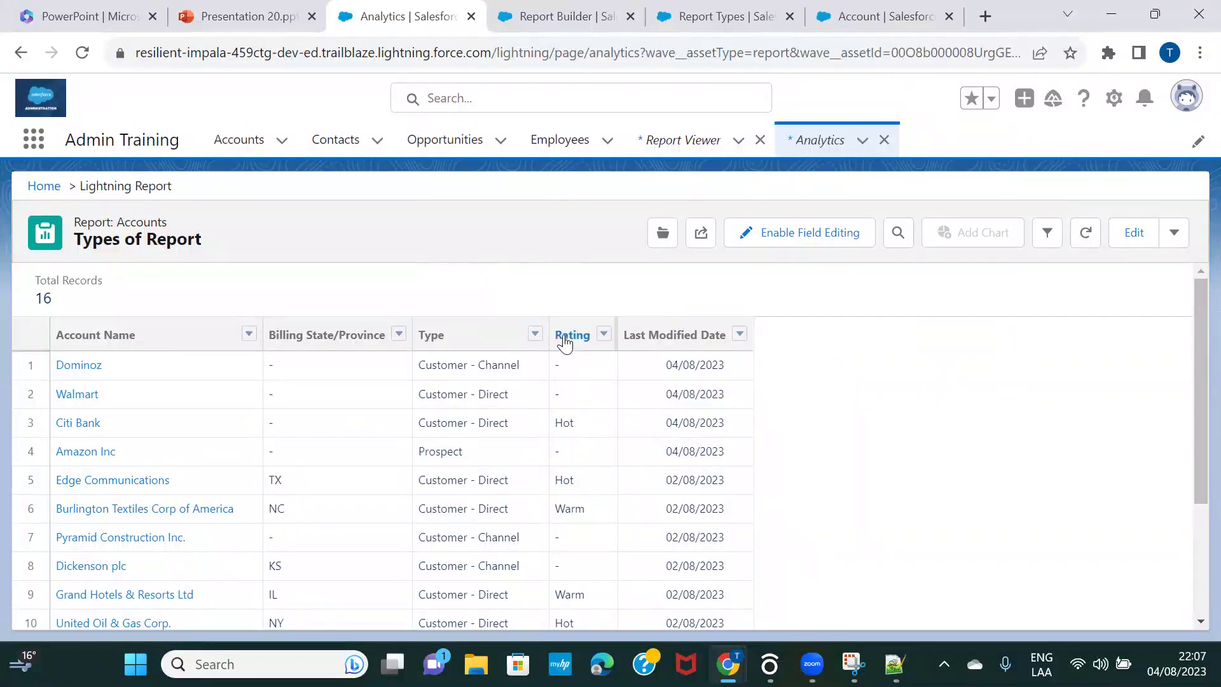
Step: Open the report for editing and check the actions offered for the Rating column
{"action": "left_click", "coordinate": [1127, 244]}
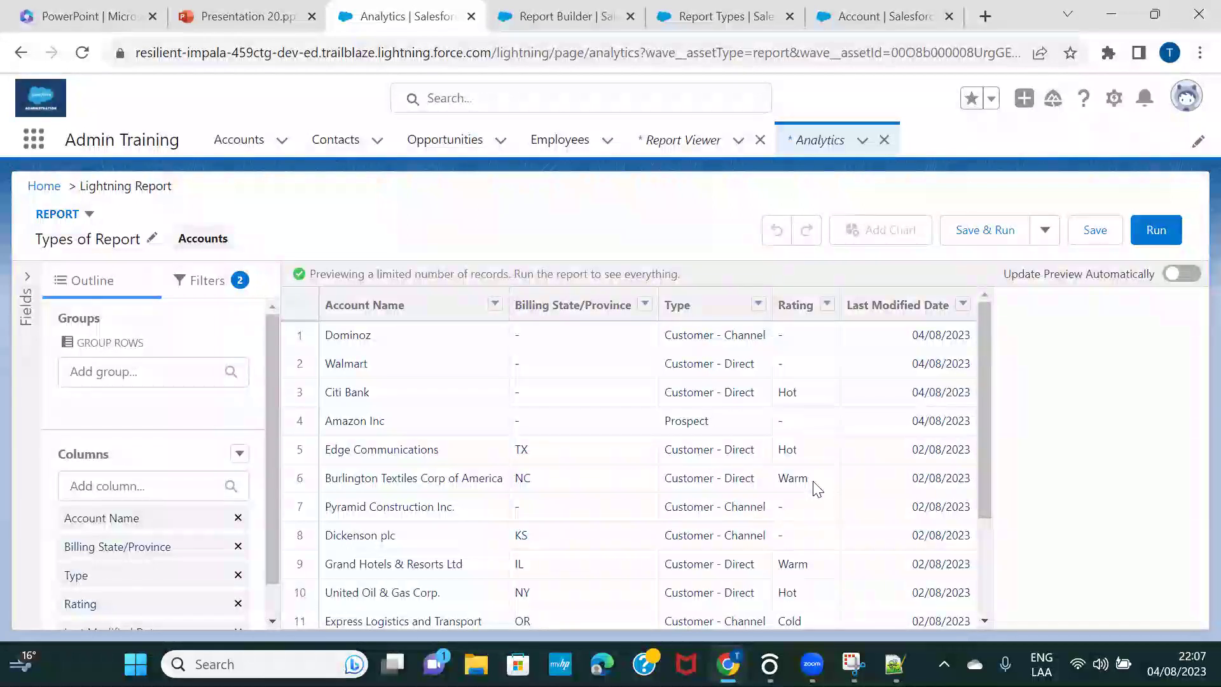
{"action": "left_click", "coordinate": [827, 306]}
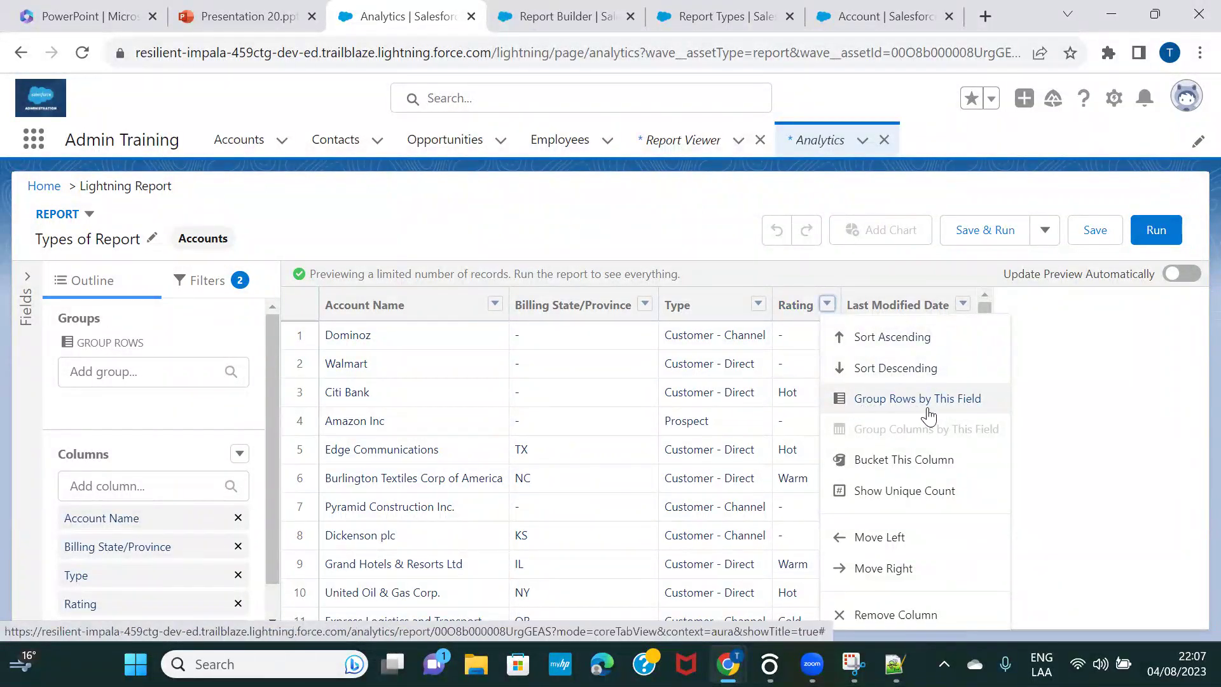
{"action": "left_click", "coordinate": [1069, 381]}
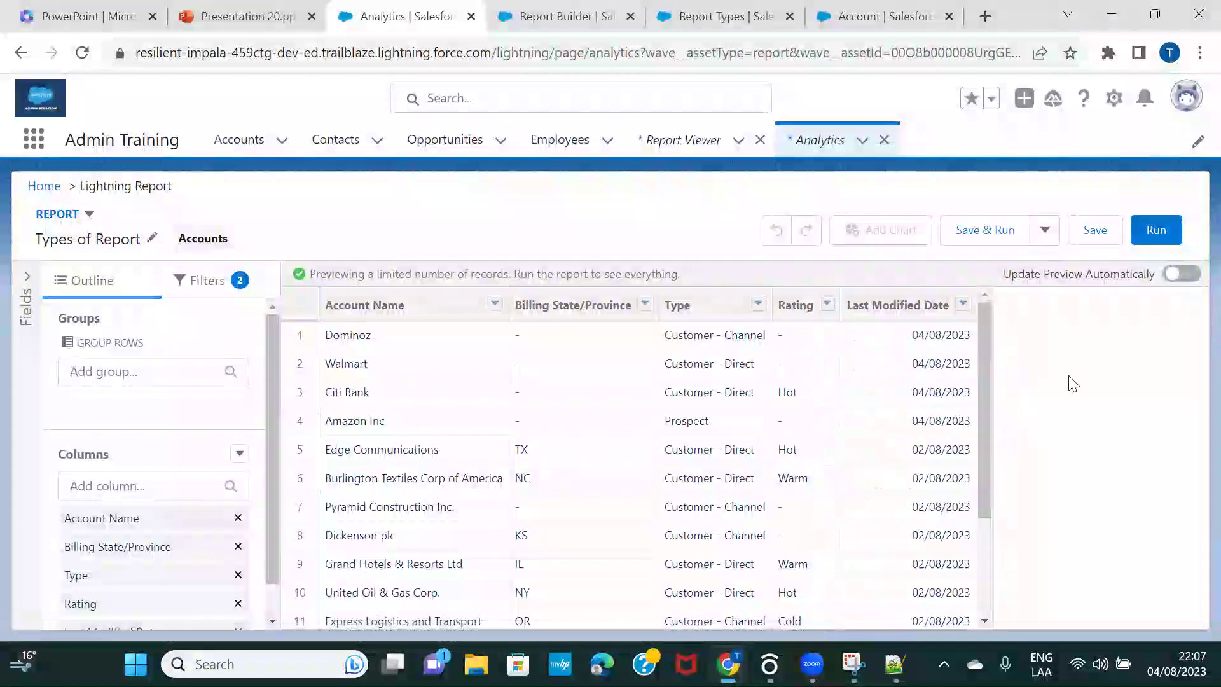
{"action": "left_click", "coordinate": [827, 304]}
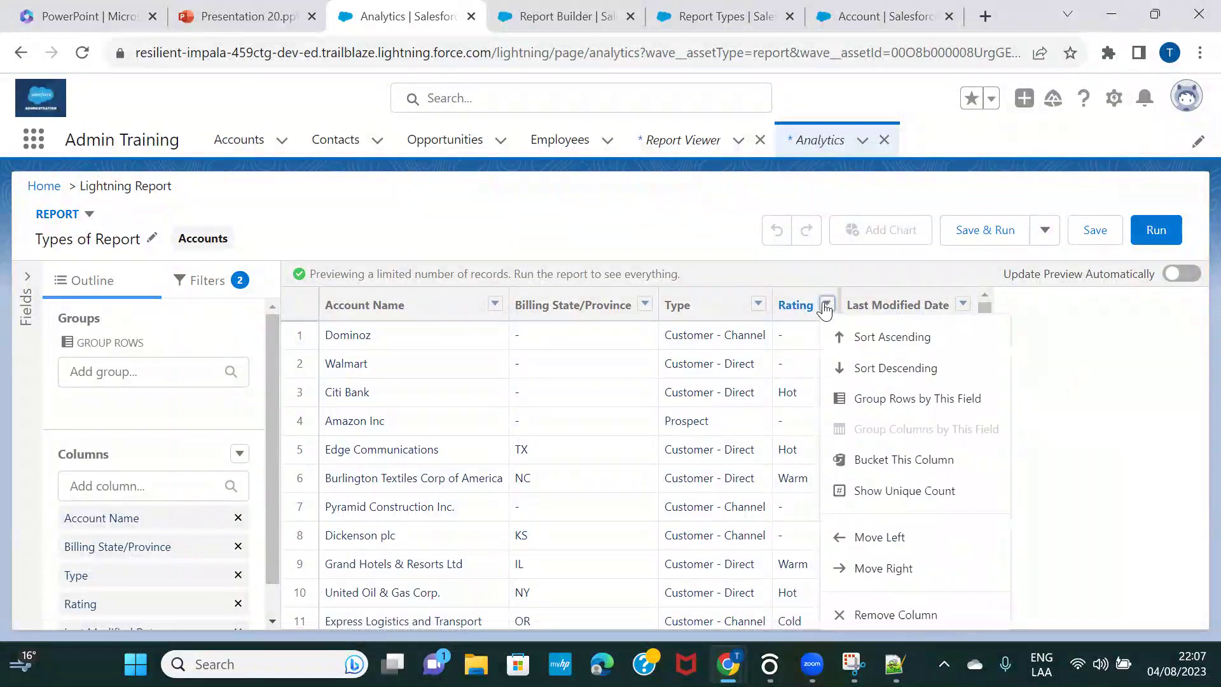
{"action": "left_click", "coordinate": [1106, 398]}
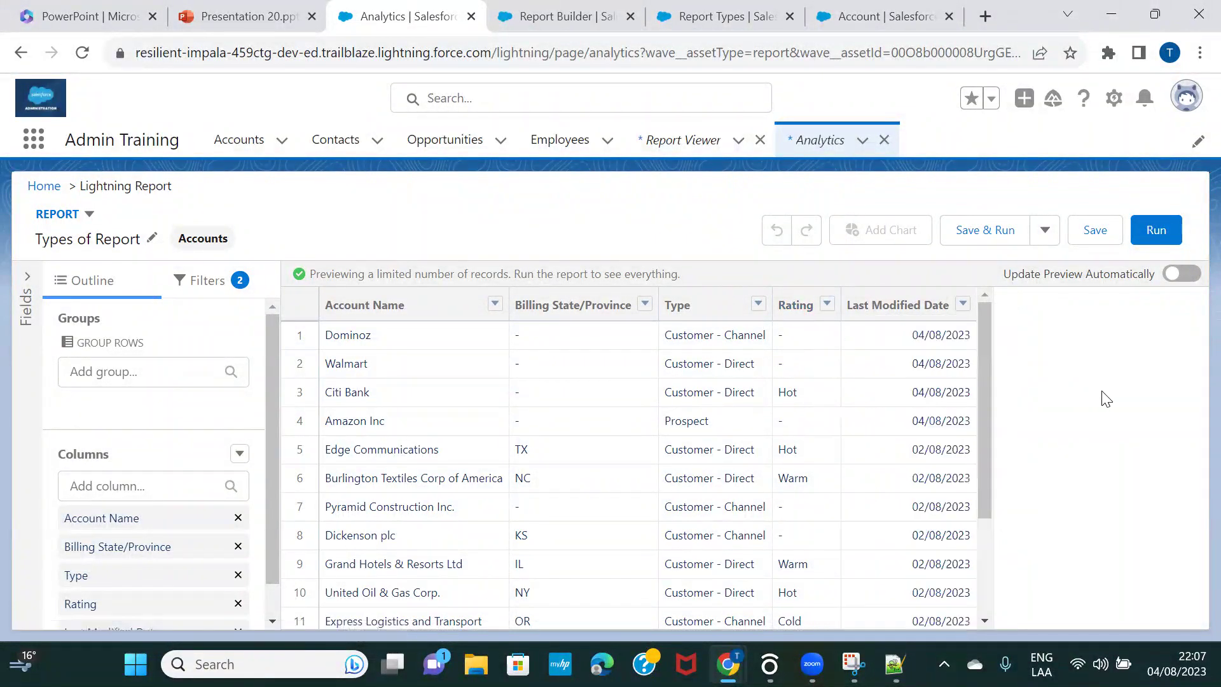
Step: Group the report rows by Rating and refresh the preview
{"action": "left_click", "coordinate": [87, 381]}
{"action": "type", "text": "rat"}
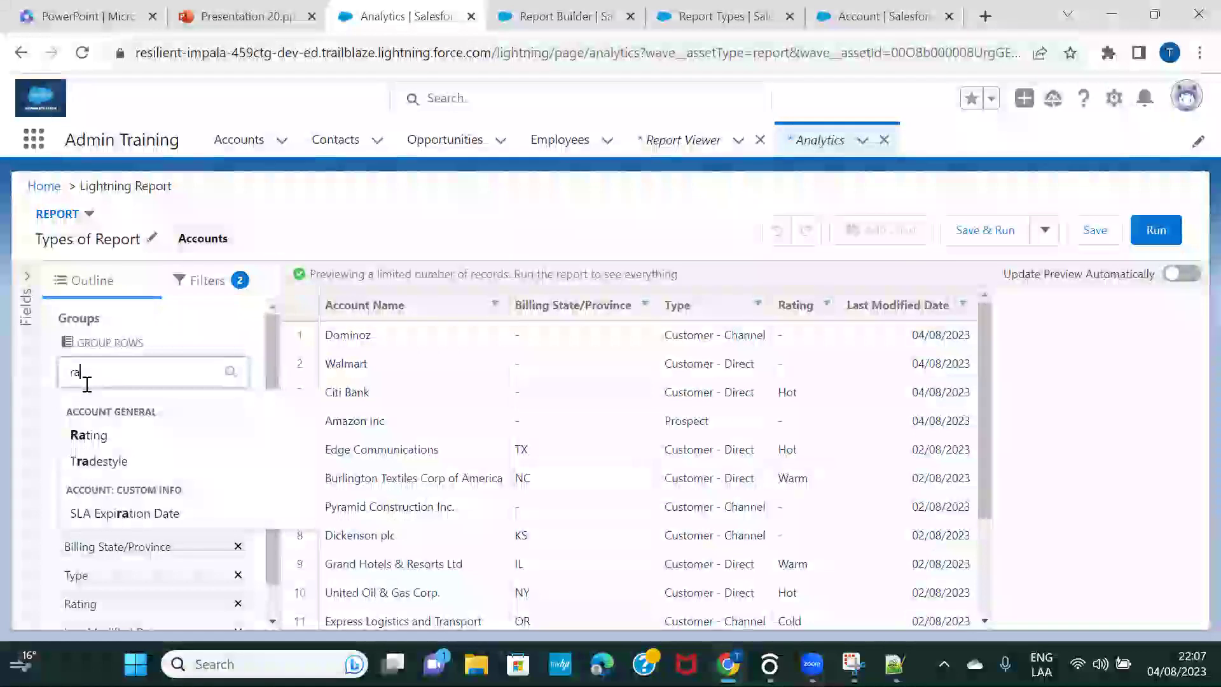
{"action": "left_click", "coordinate": [117, 438]}
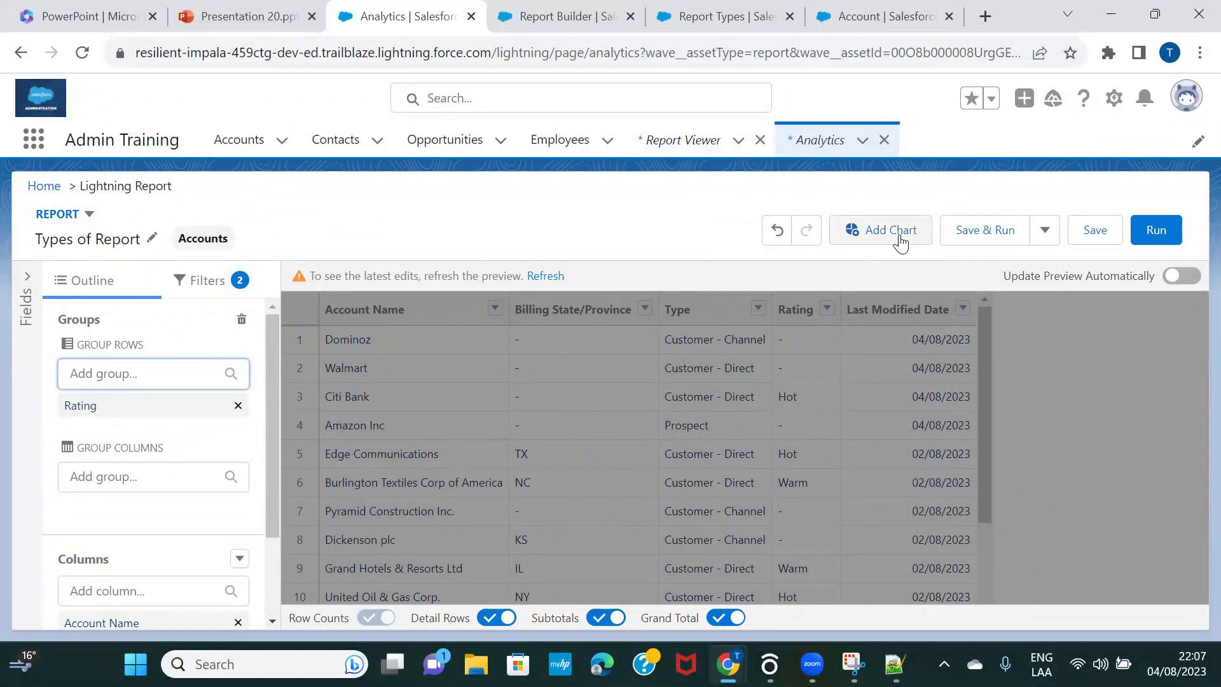
{"action": "left_click", "coordinate": [552, 277]}
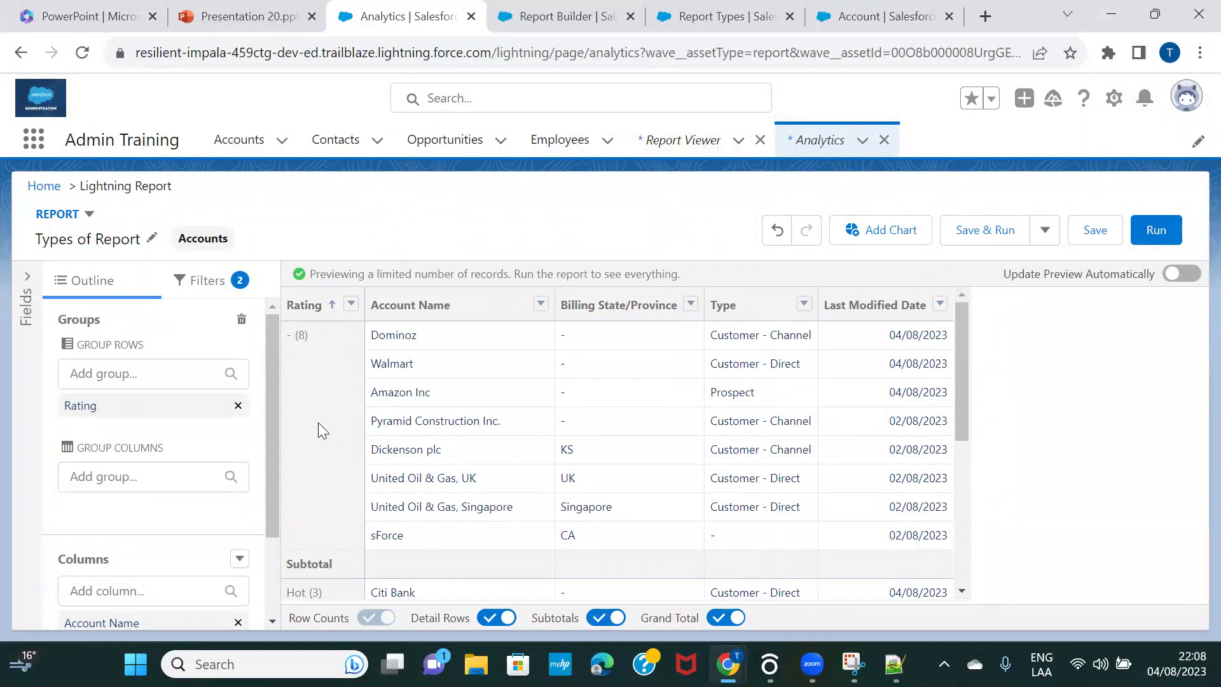
Step: Check the Rating groups in the report preview, and save and run the report
{"action": "scroll", "coordinate": [439, 454], "scroll_direction": "down", "scroll_amount": 2}
{"action": "scroll", "coordinate": [439, 454], "scroll_direction": "down", "scroll_amount": 2}
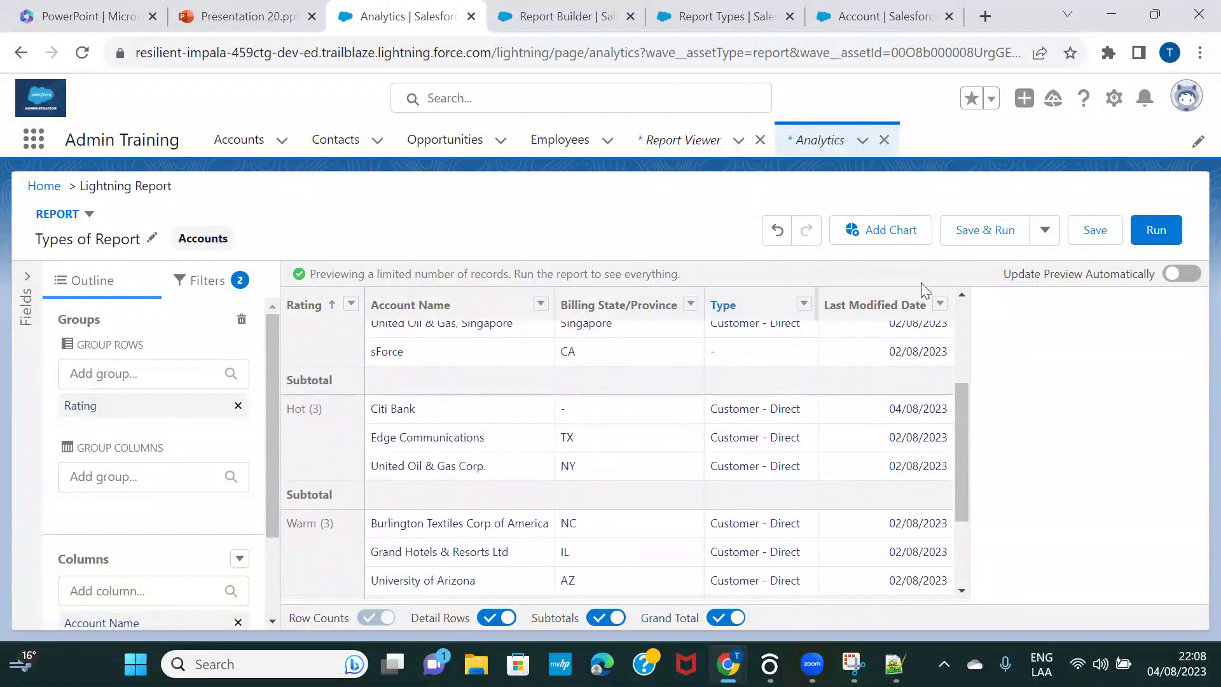
{"action": "left_click", "coordinate": [963, 234]}
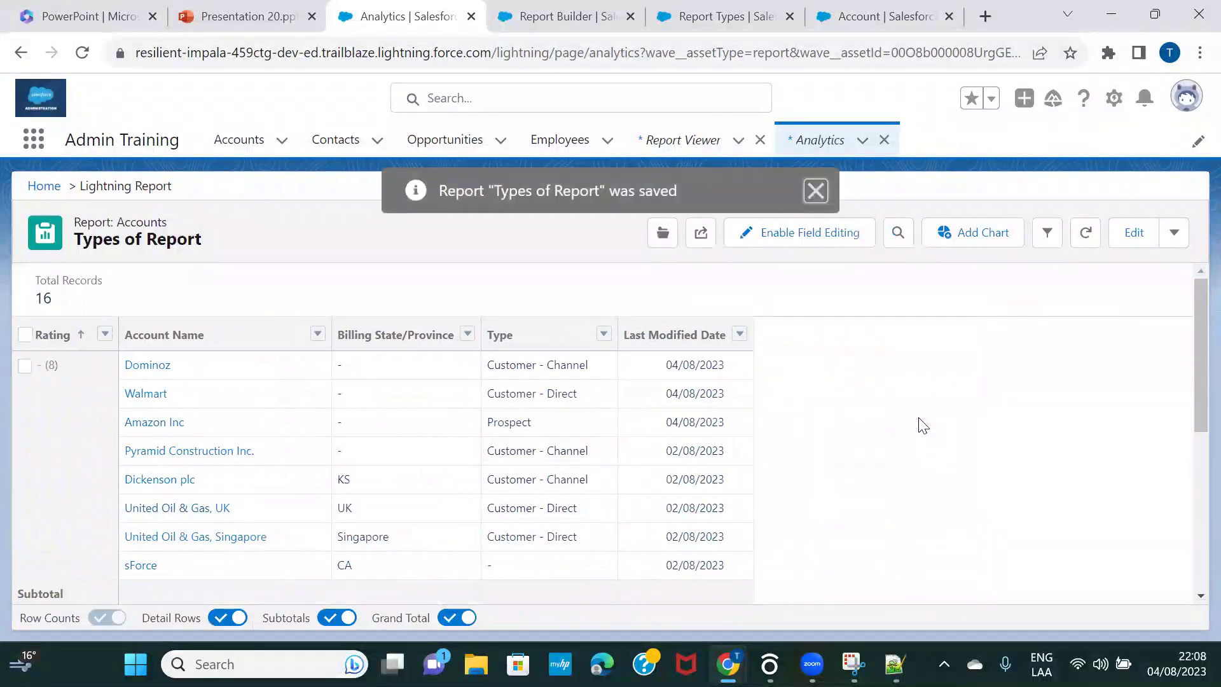
Step: Look through the accounts under each Rating group in the run report, and bring up the presentation's title slide
{"action": "scroll", "coordinate": [922, 425], "scroll_direction": "down", "scroll_amount": 1}
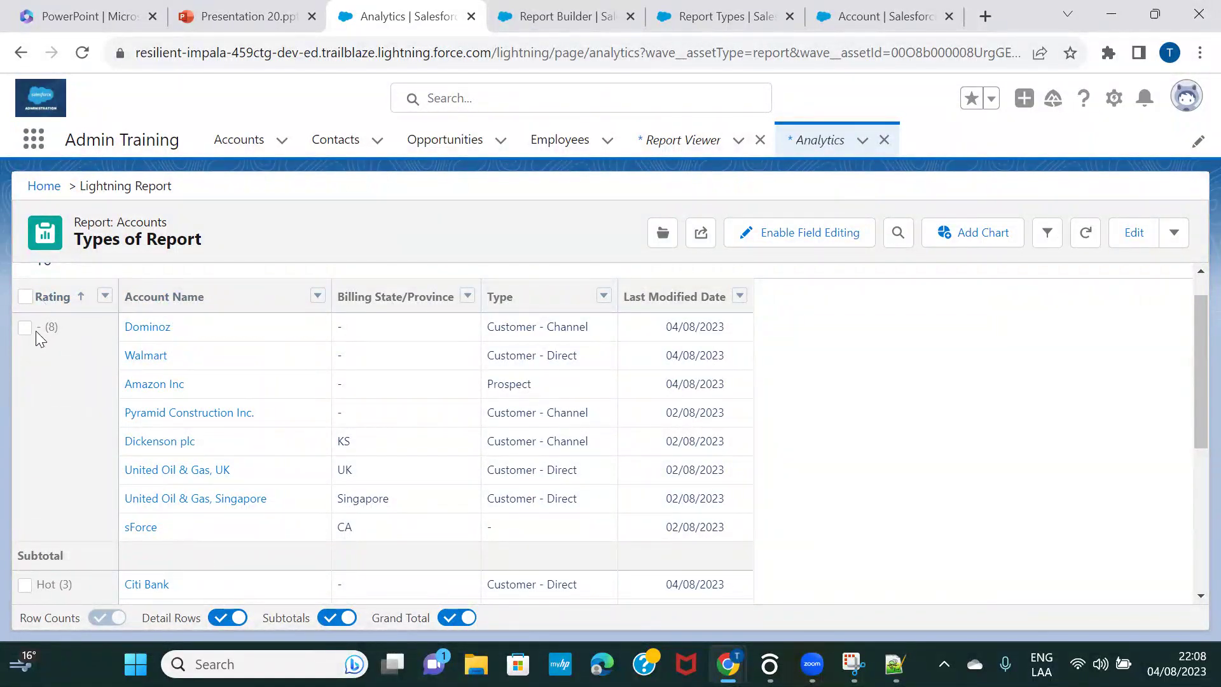
{"action": "scroll", "coordinate": [82, 384], "scroll_direction": "down", "scroll_amount": 3}
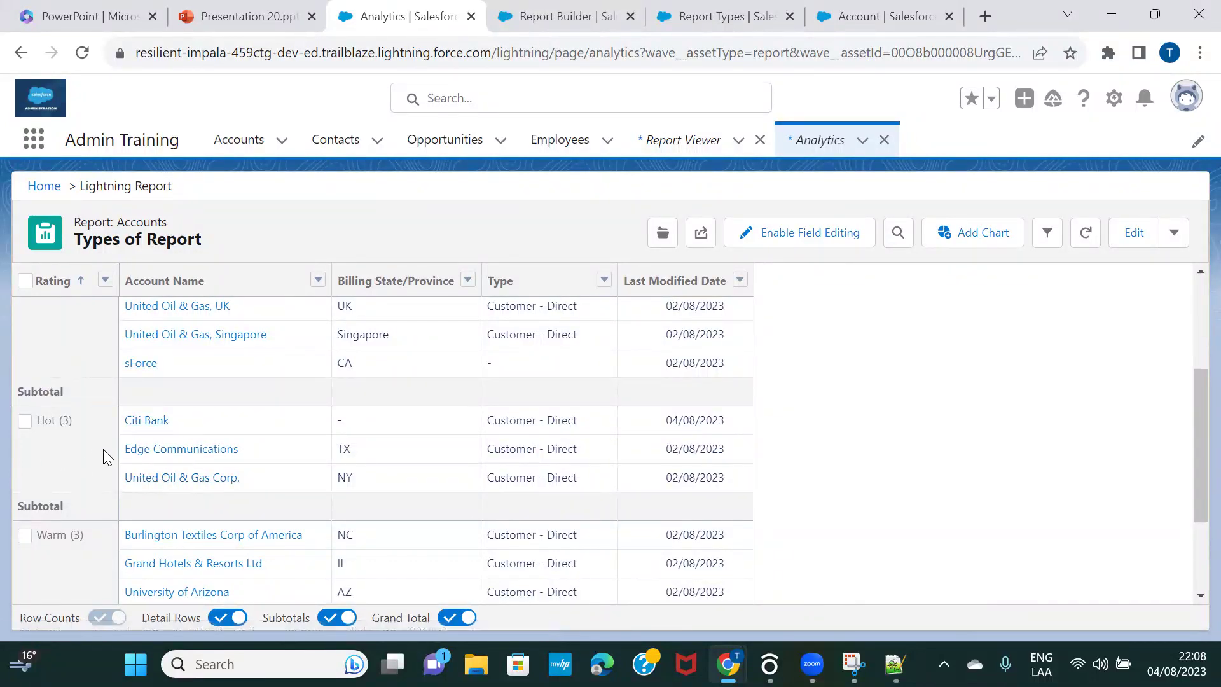
{"action": "scroll", "coordinate": [103, 449], "scroll_direction": "down", "scroll_amount": 3}
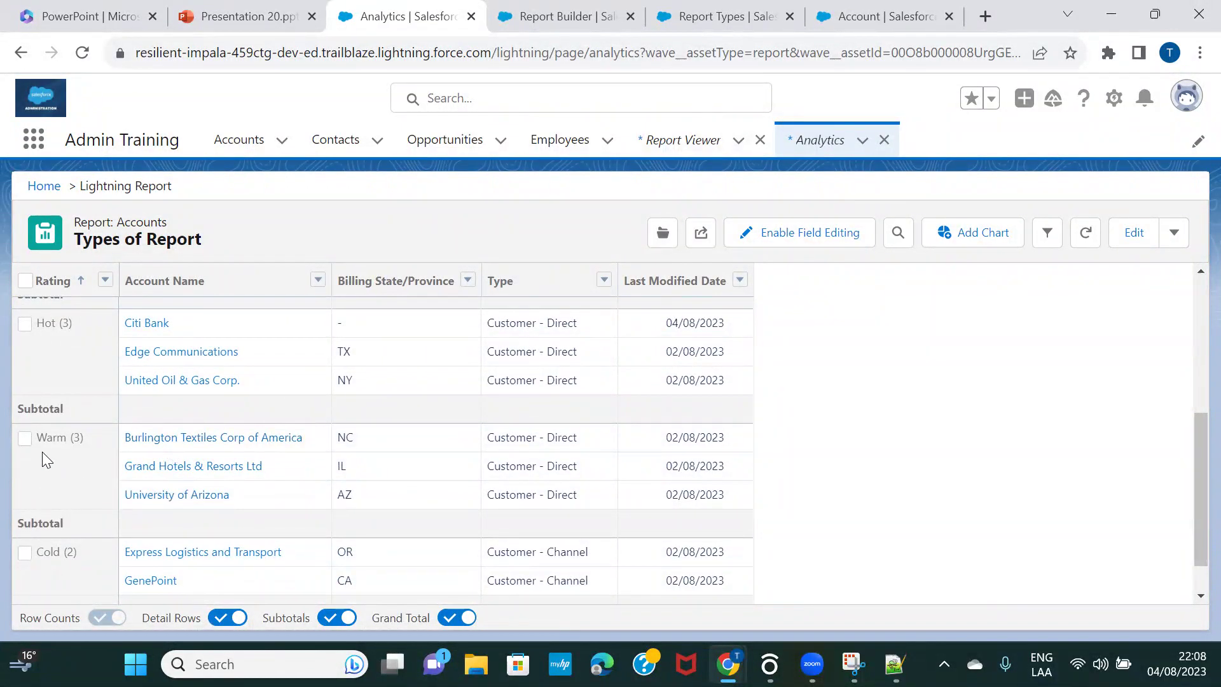
{"action": "scroll", "coordinate": [42, 451], "scroll_direction": "down", "scroll_amount": 2}
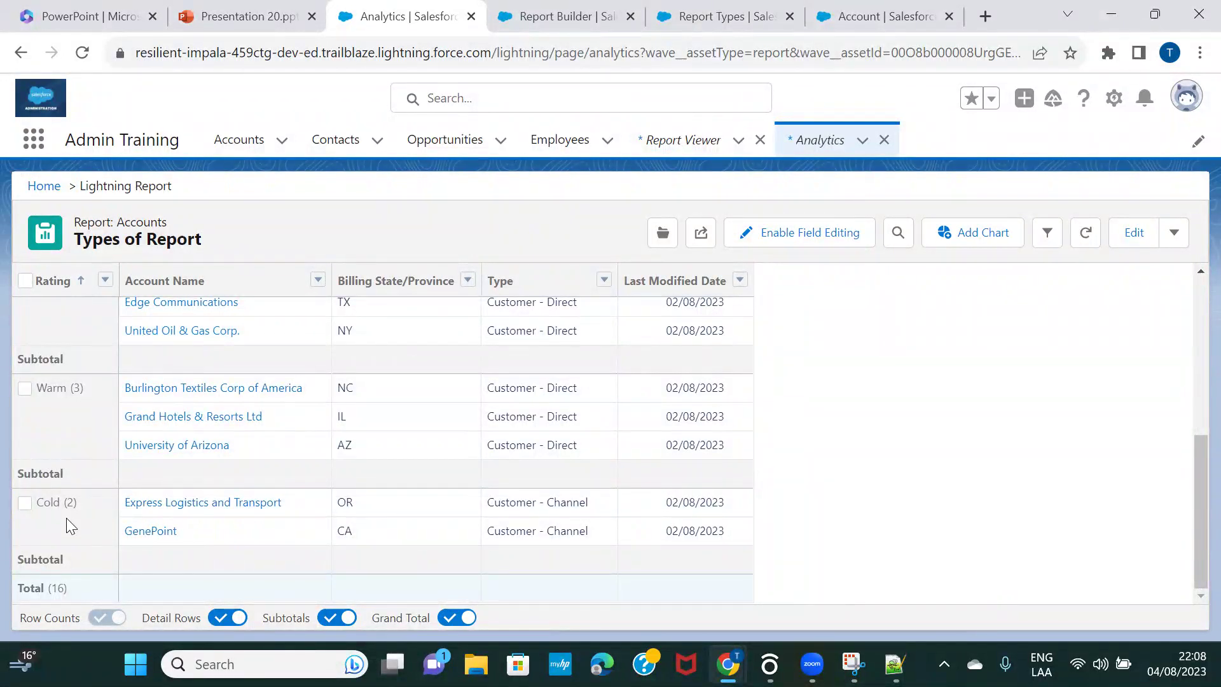
{"action": "scroll", "coordinate": [74, 421], "scroll_direction": "up", "scroll_amount": 10}
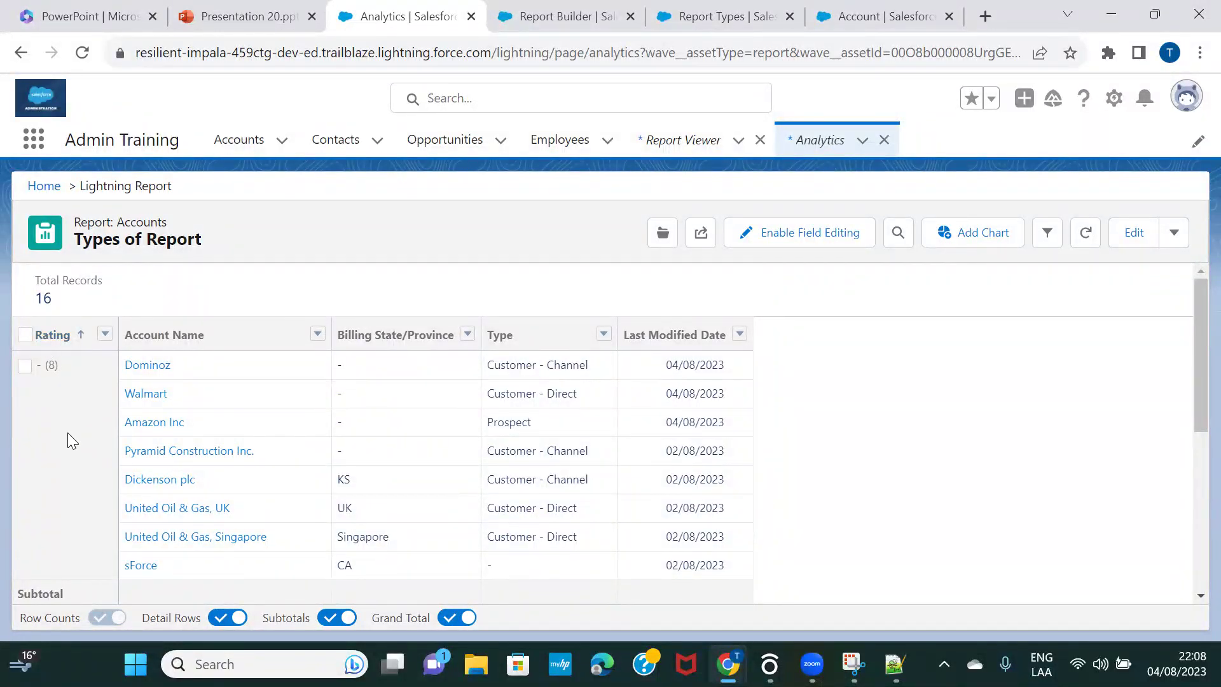
{"action": "scroll", "coordinate": [777, 346], "scroll_direction": "down", "scroll_amount": 1}
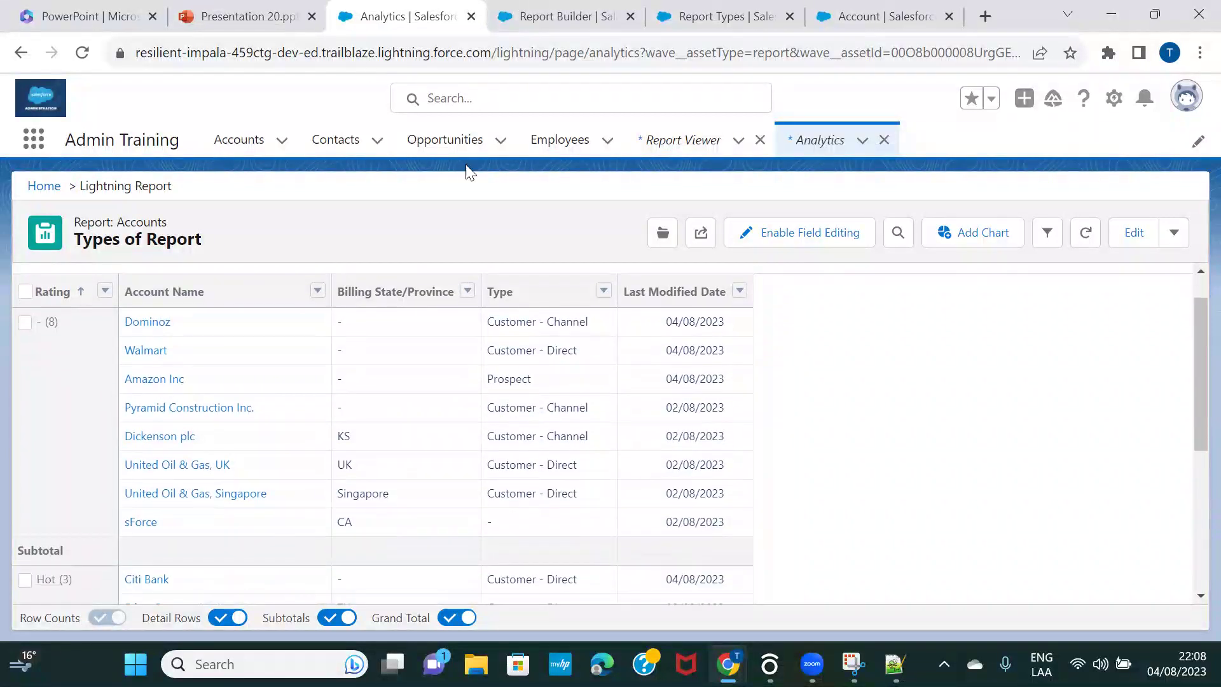
{"action": "left_click", "coordinate": [248, 16]}
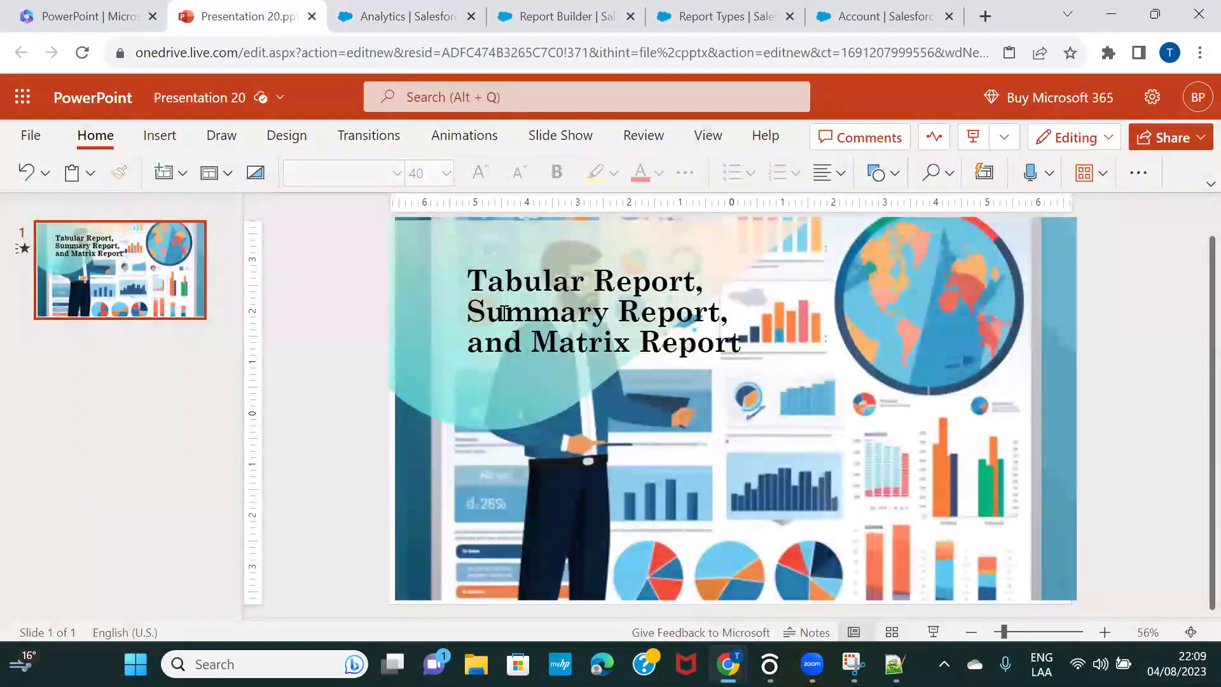
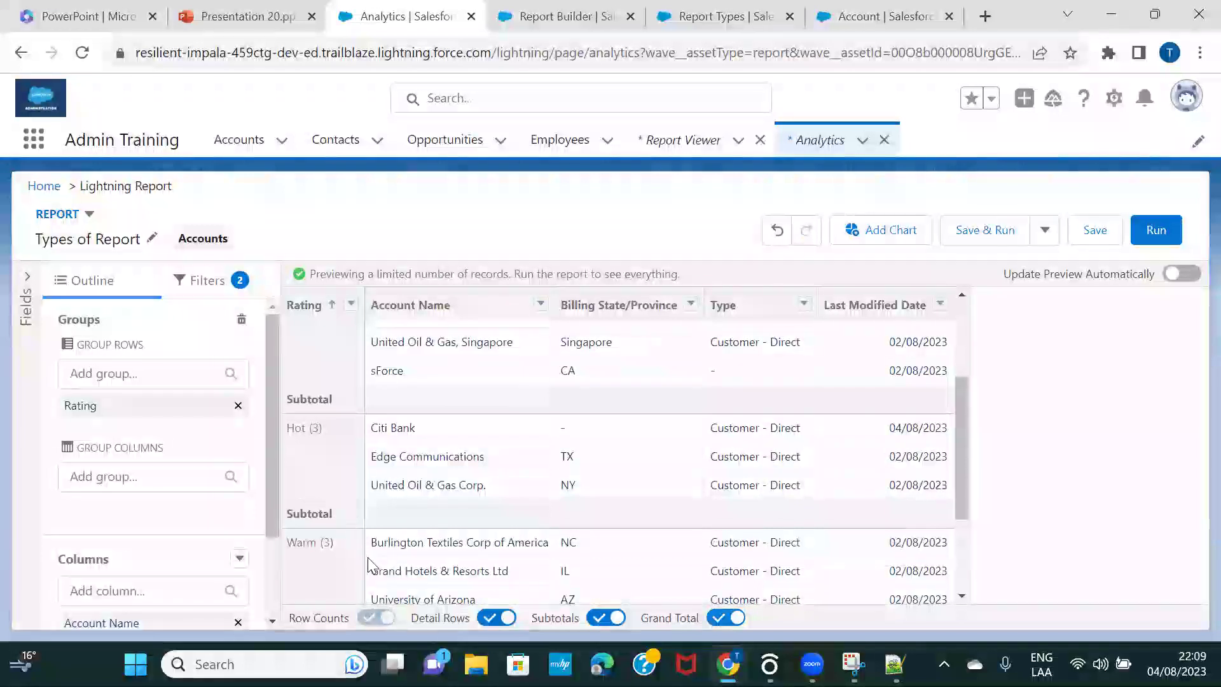
Step: Review the Rating groups in the report editor and check the grouping actions offered for the Type column
{"action": "scroll", "coordinate": [321, 558], "scroll_direction": "down", "scroll_amount": 1}
{"action": "scroll", "coordinate": [316, 562], "scroll_direction": "down", "scroll_amount": 2}
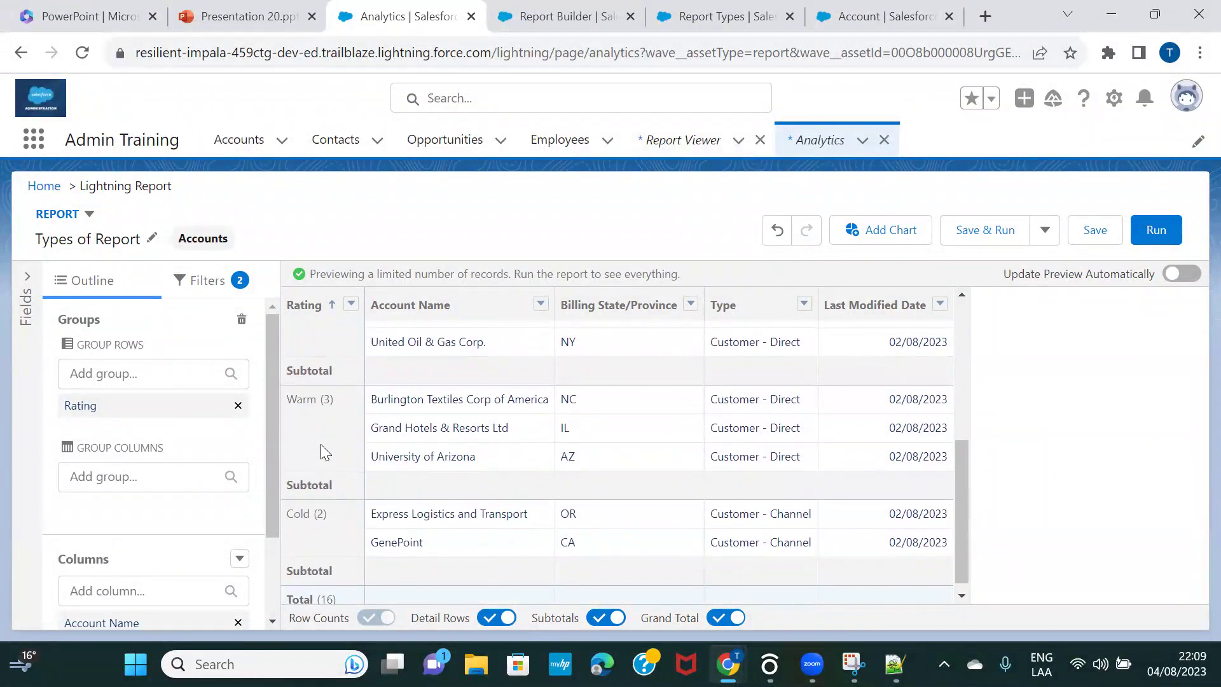
{"action": "scroll", "coordinate": [321, 444], "scroll_direction": "up", "scroll_amount": 3}
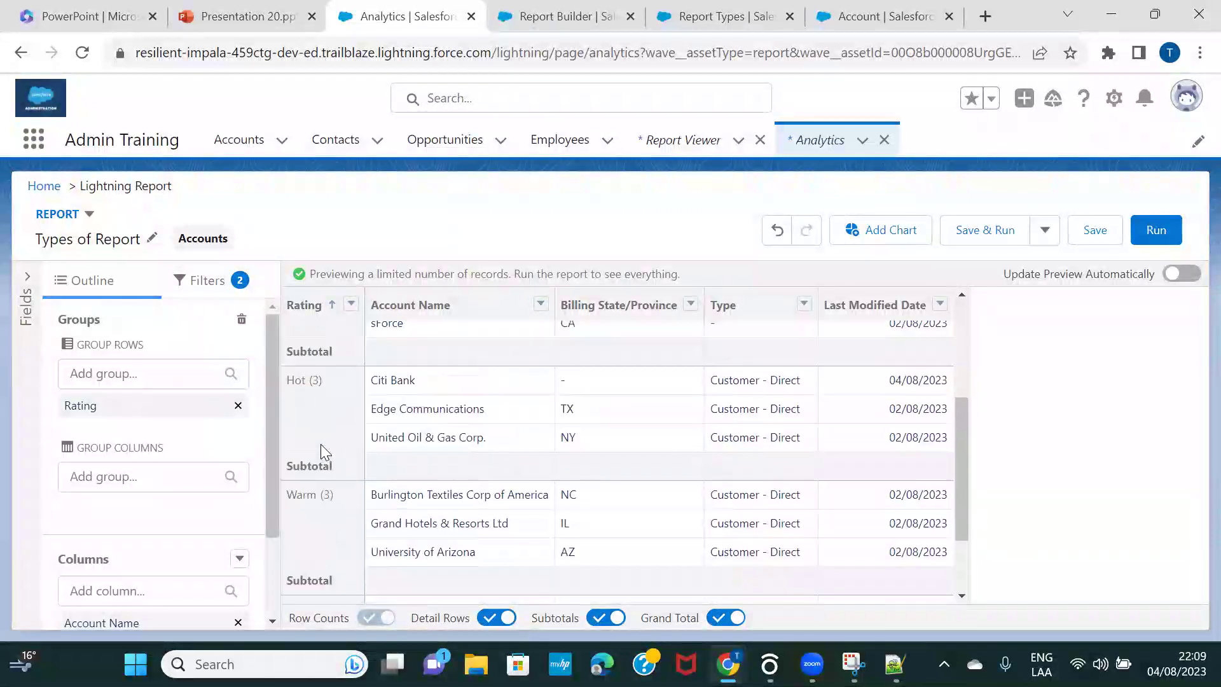
{"action": "scroll", "coordinate": [321, 443], "scroll_direction": "up", "scroll_amount": 1}
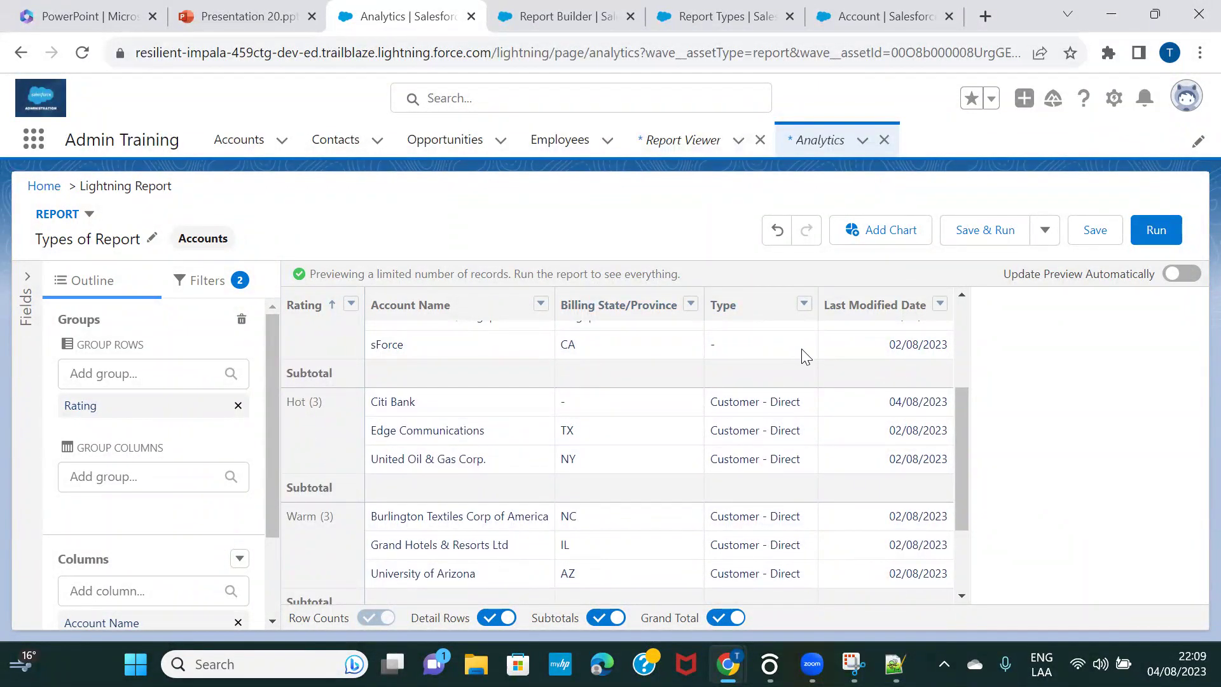
{"action": "scroll", "coordinate": [351, 443], "scroll_direction": "up", "scroll_amount": 3}
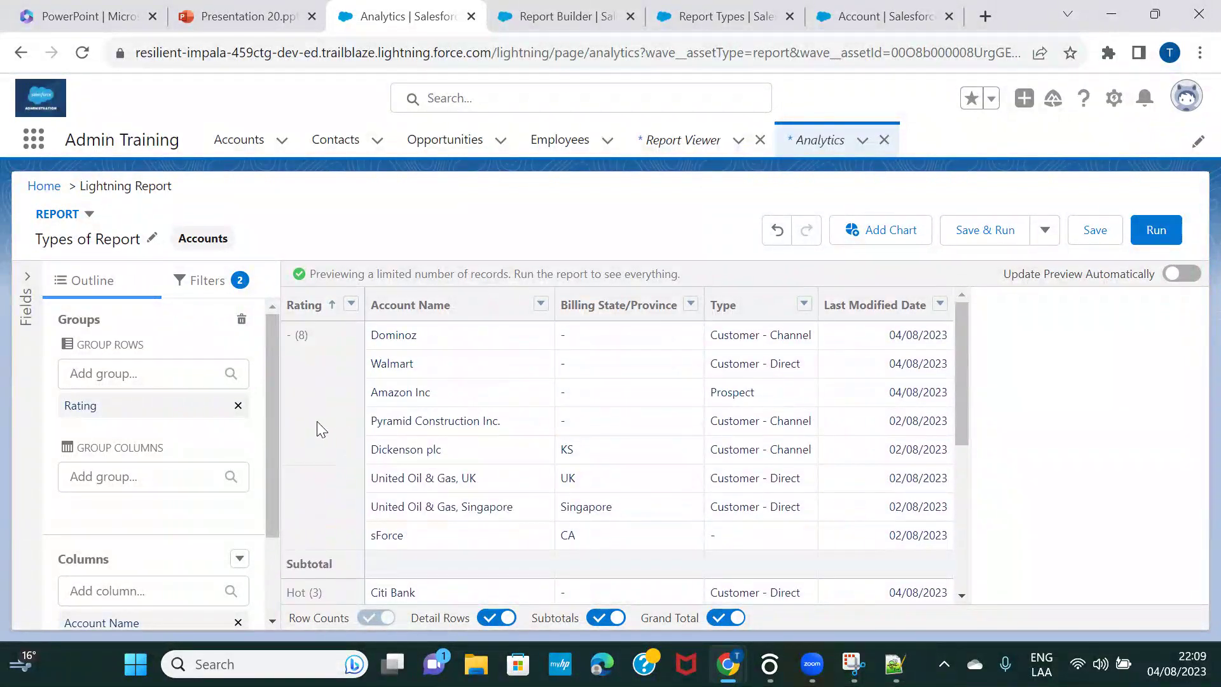
{"action": "left_click", "coordinate": [807, 306]}
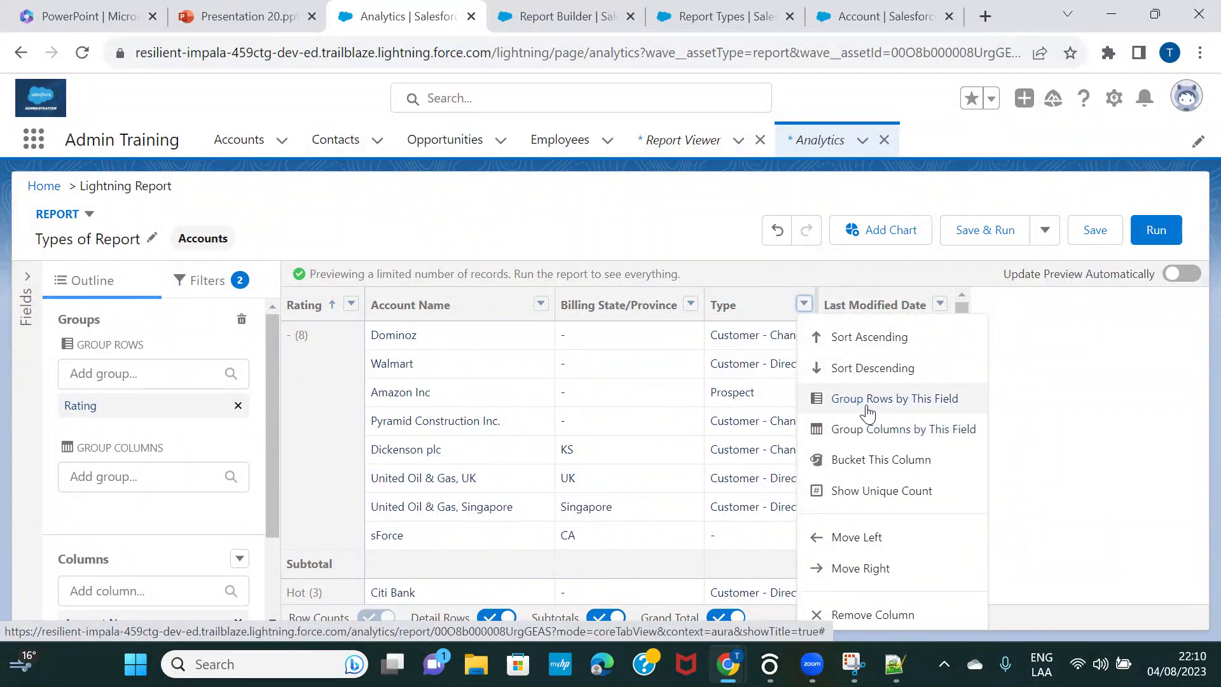
{"action": "left_click", "coordinate": [1035, 390]}
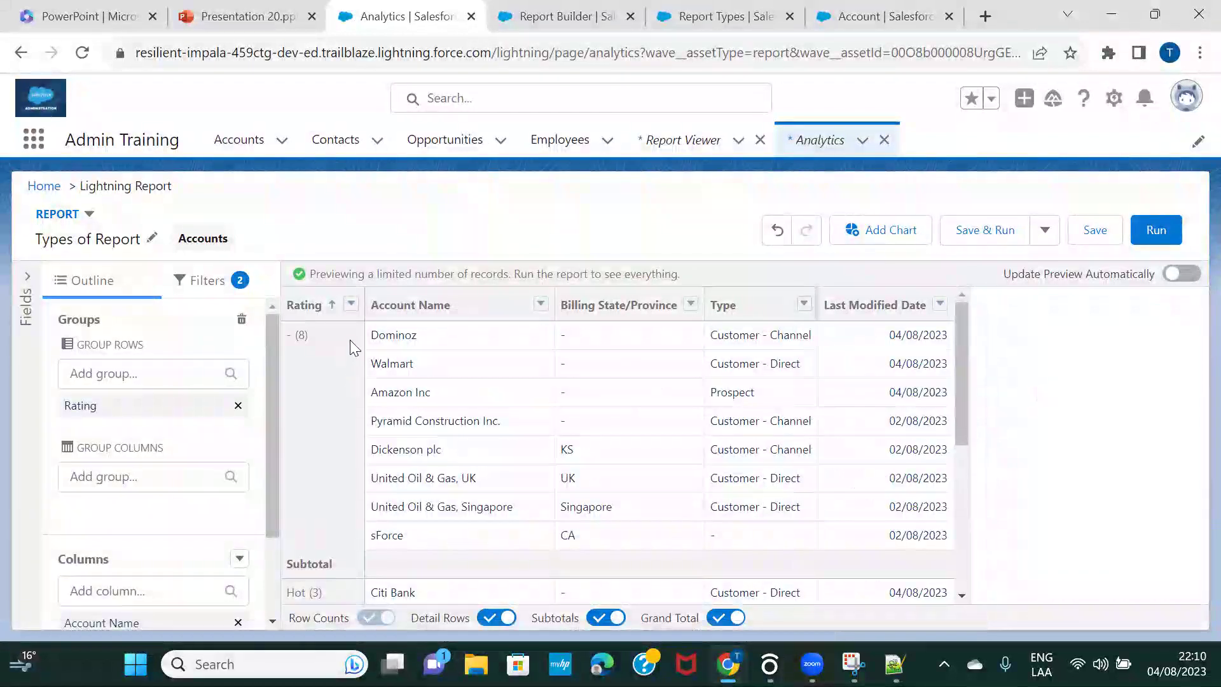
{"action": "scroll", "coordinate": [356, 463], "scroll_direction": "down", "scroll_amount": 1}
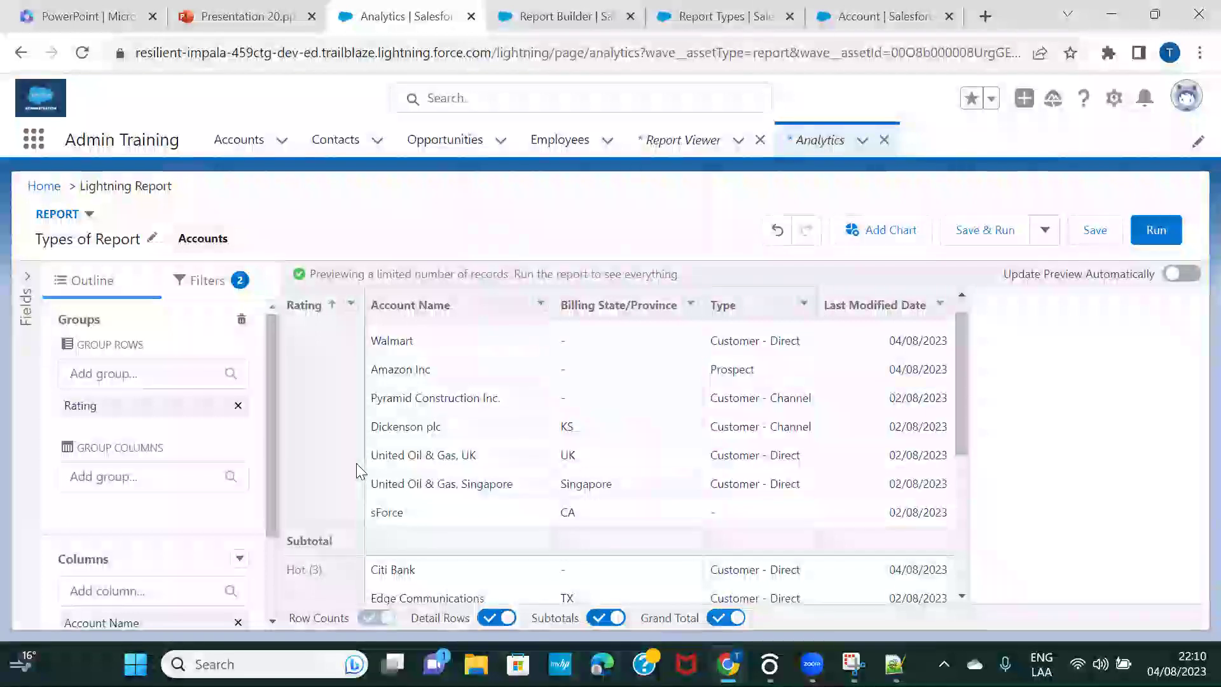
{"action": "scroll", "coordinate": [356, 463], "scroll_direction": "down", "scroll_amount": 1}
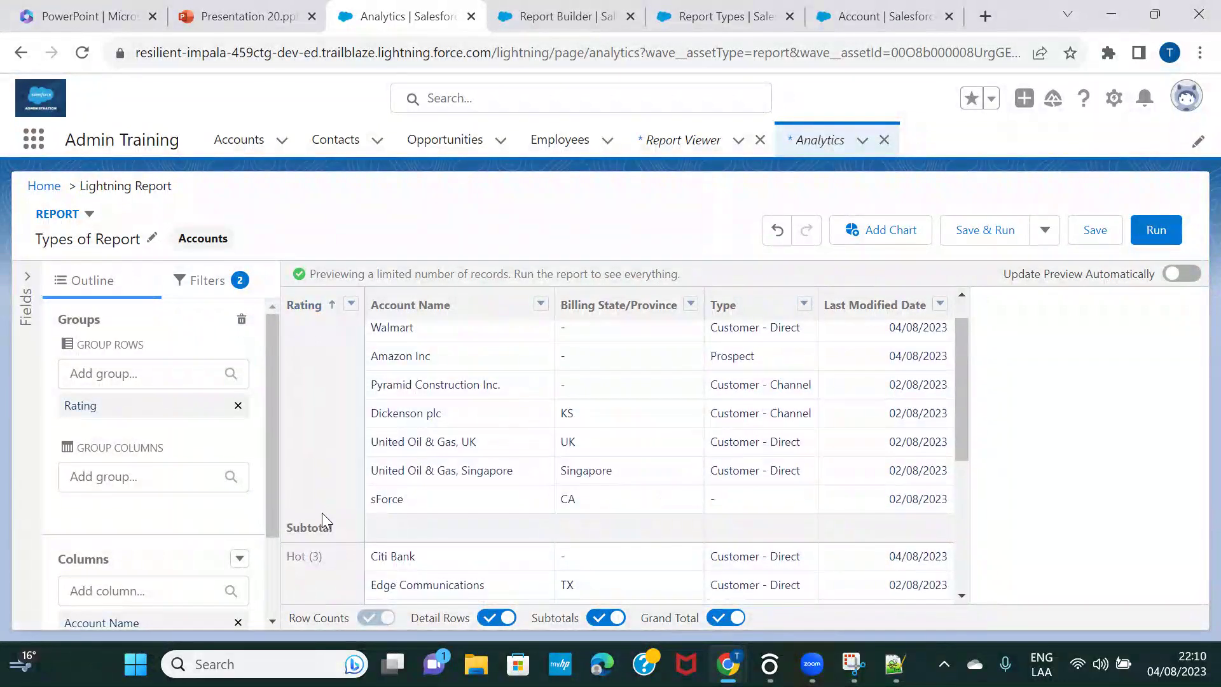
{"action": "left_click", "coordinate": [805, 306]}
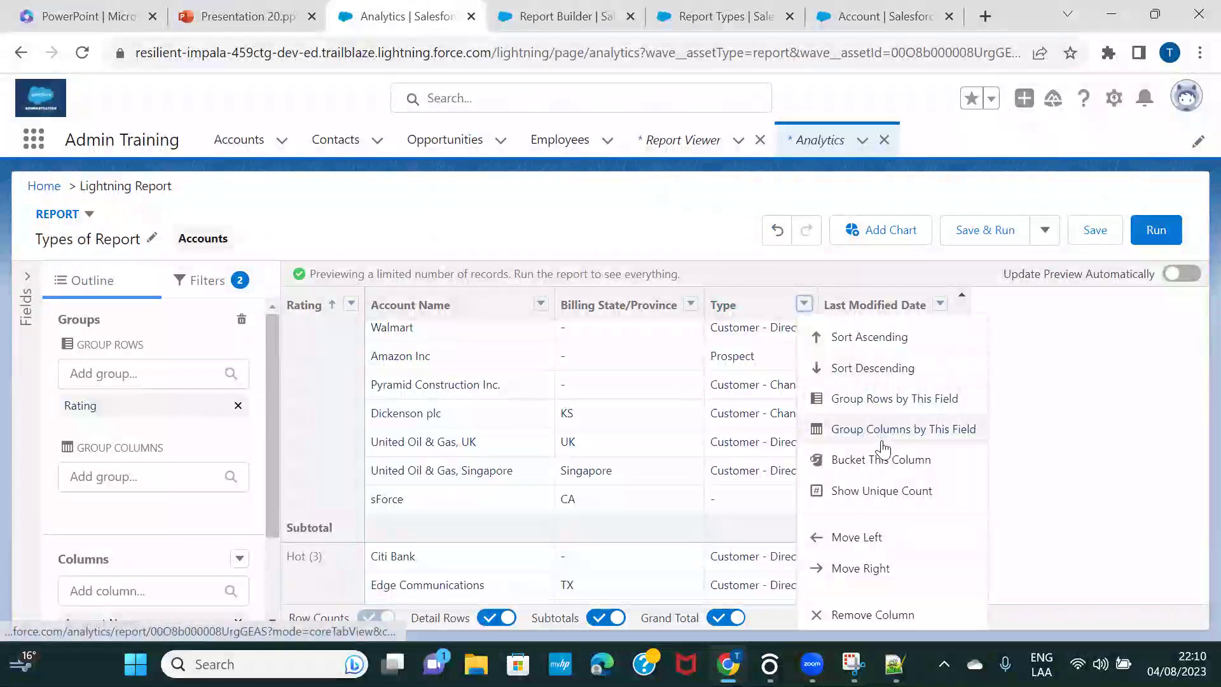
Step: Switch to Notepad++ and add the headings prospect and client above the High, Medium and Low rows, with client values 4, 2 and 4
{"action": "left_click", "coordinate": [895, 664]}
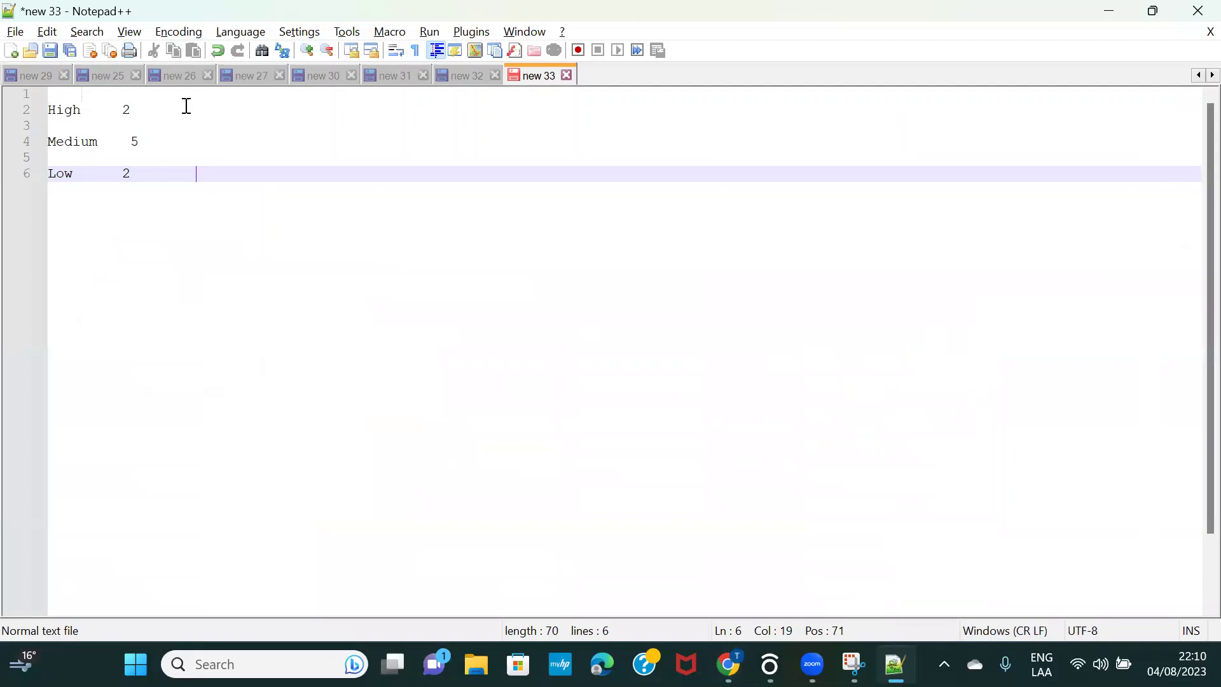
{"action": "left_click", "coordinate": [120, 98]}
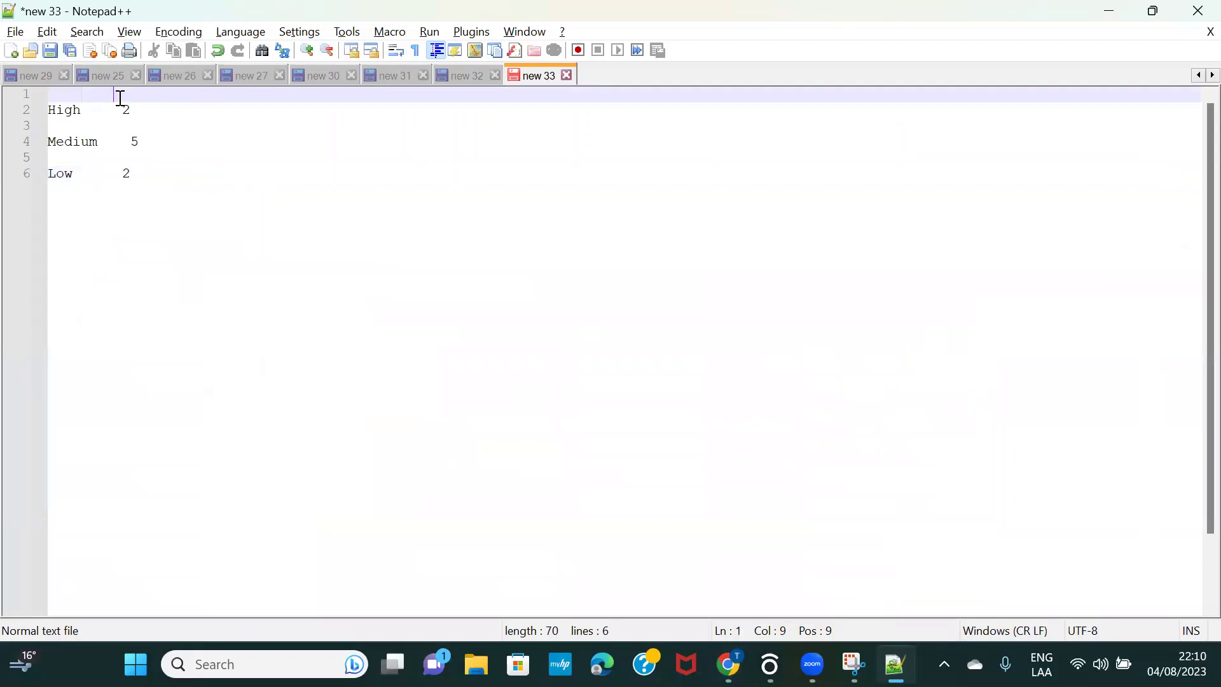
{"action": "type", "text": "prospect    client"}
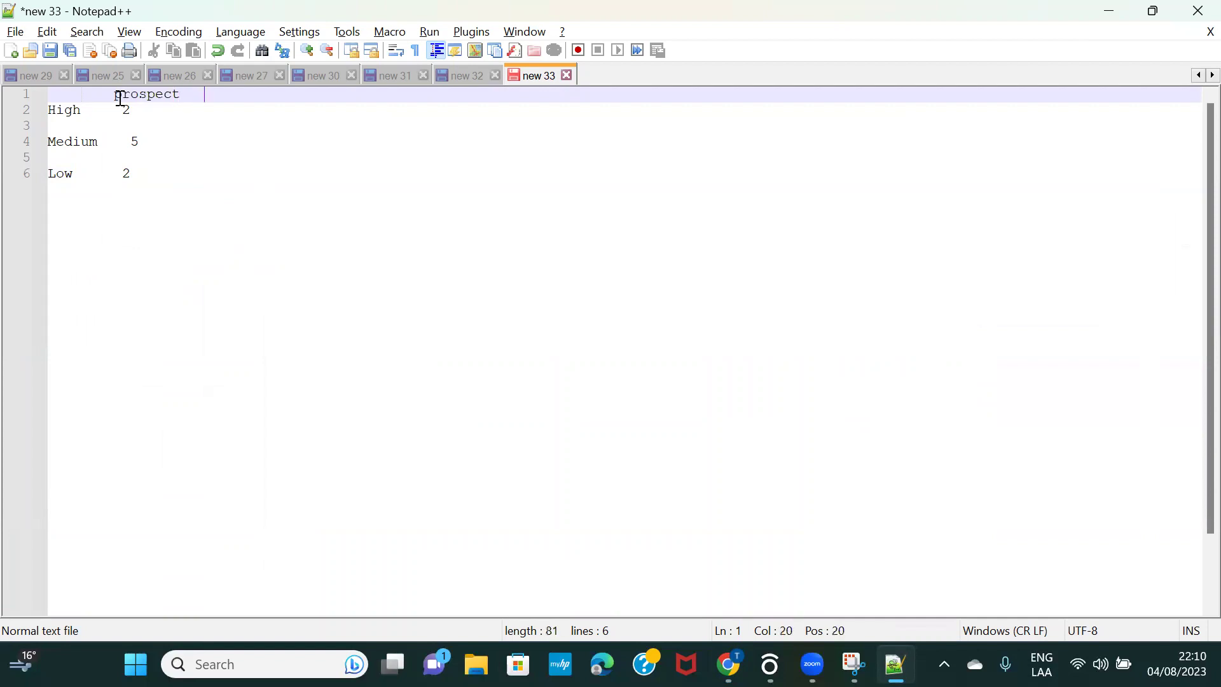
{"action": "left_click", "coordinate": [237, 110]}
{"action": "type", "text": "4"}
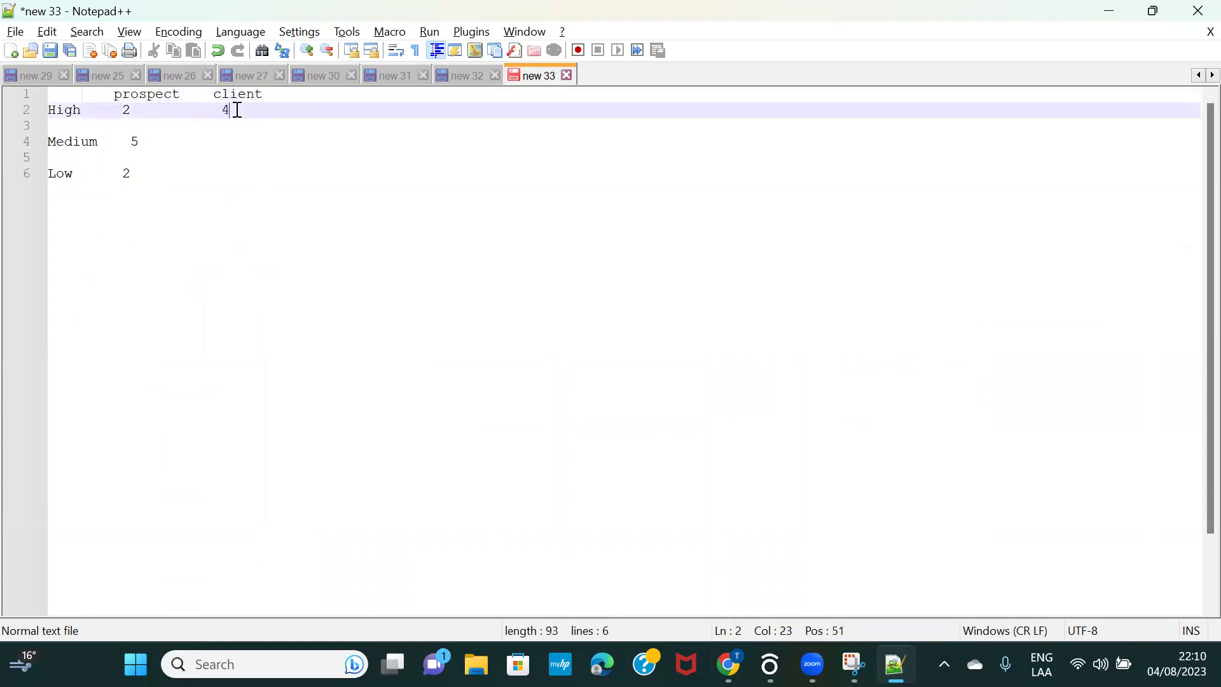
{"action": "left_click", "coordinate": [205, 133]}
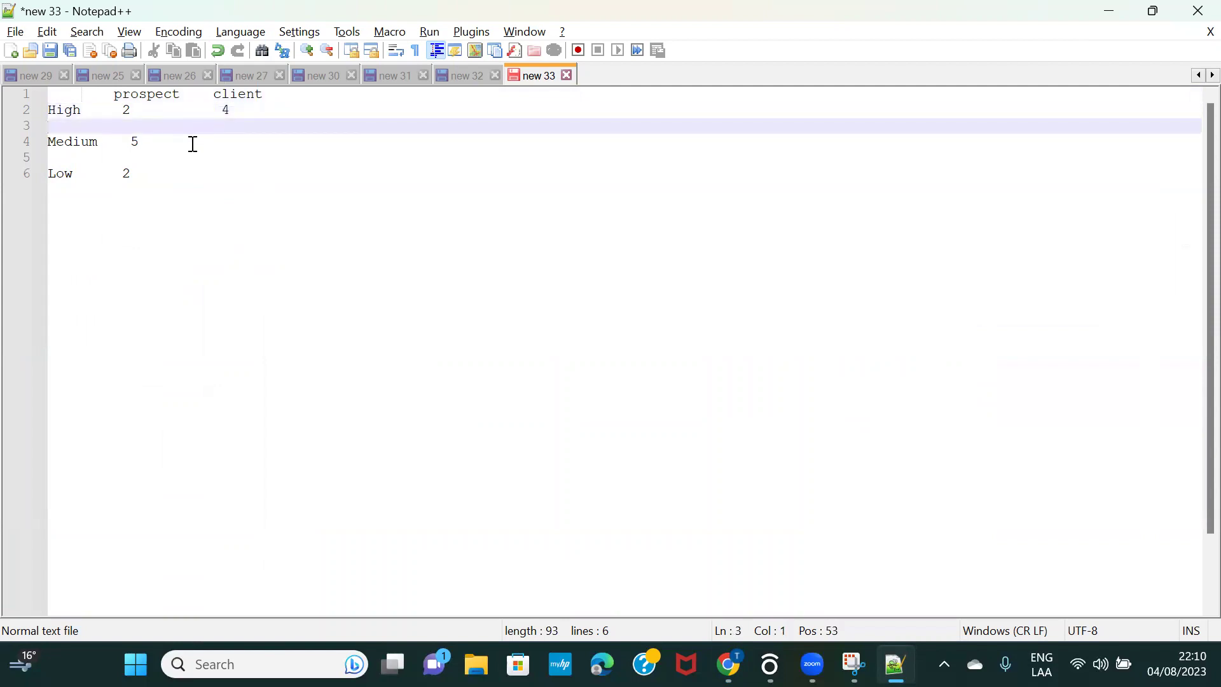
{"action": "left_click", "coordinate": [191, 142]}
{"action": "type", "text": "2"}
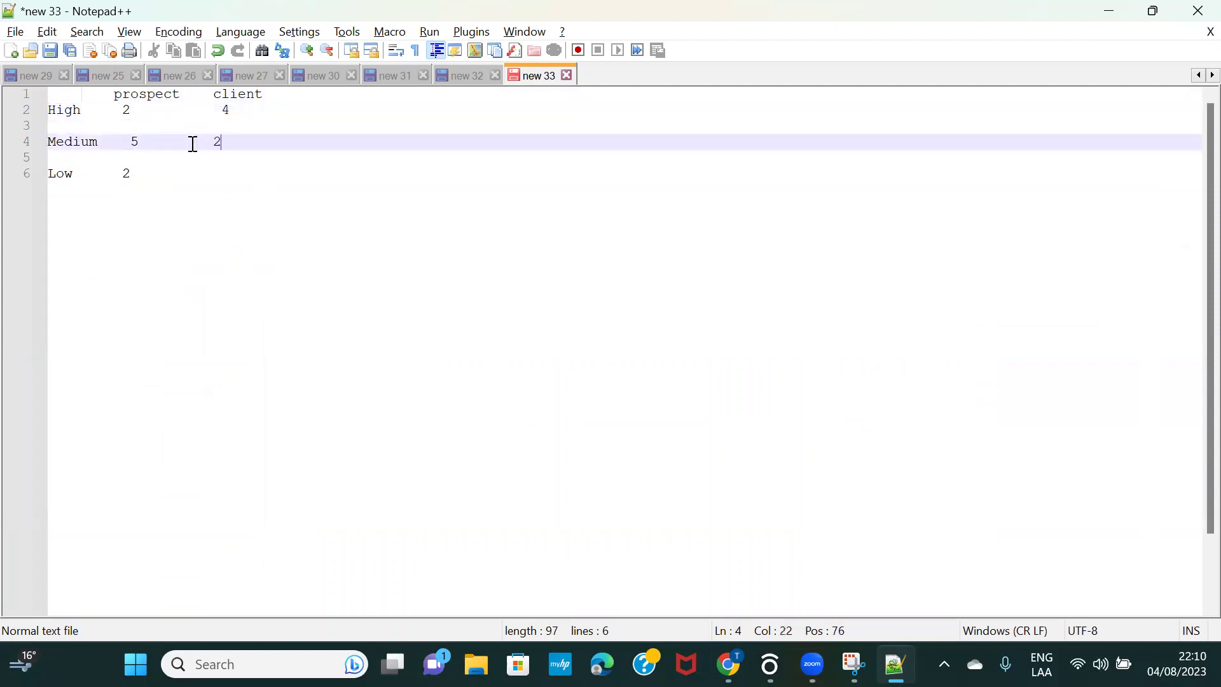
{"action": "left_click", "coordinate": [169, 174]}
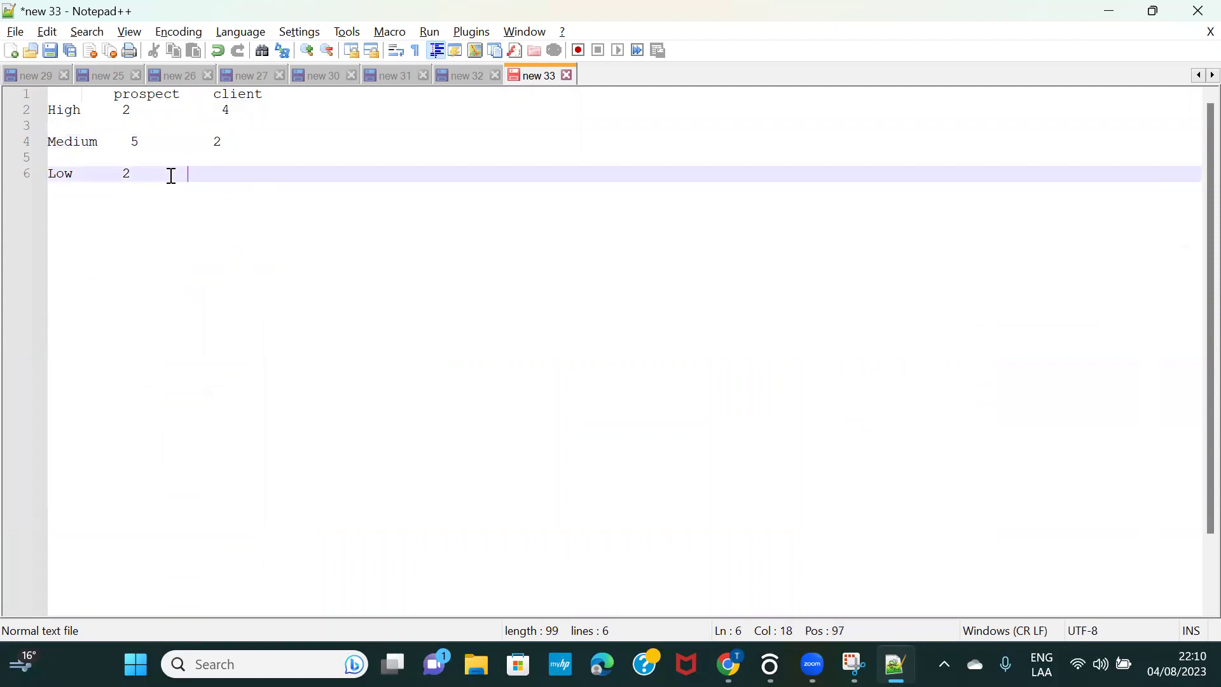
{"action": "type", "text": "4"}
Step: Switch back to the Salesforce report in Chrome, group its columns by Type with the preview refreshed, and save and run it
{"action": "mouse_move", "coordinate": [730, 665]}
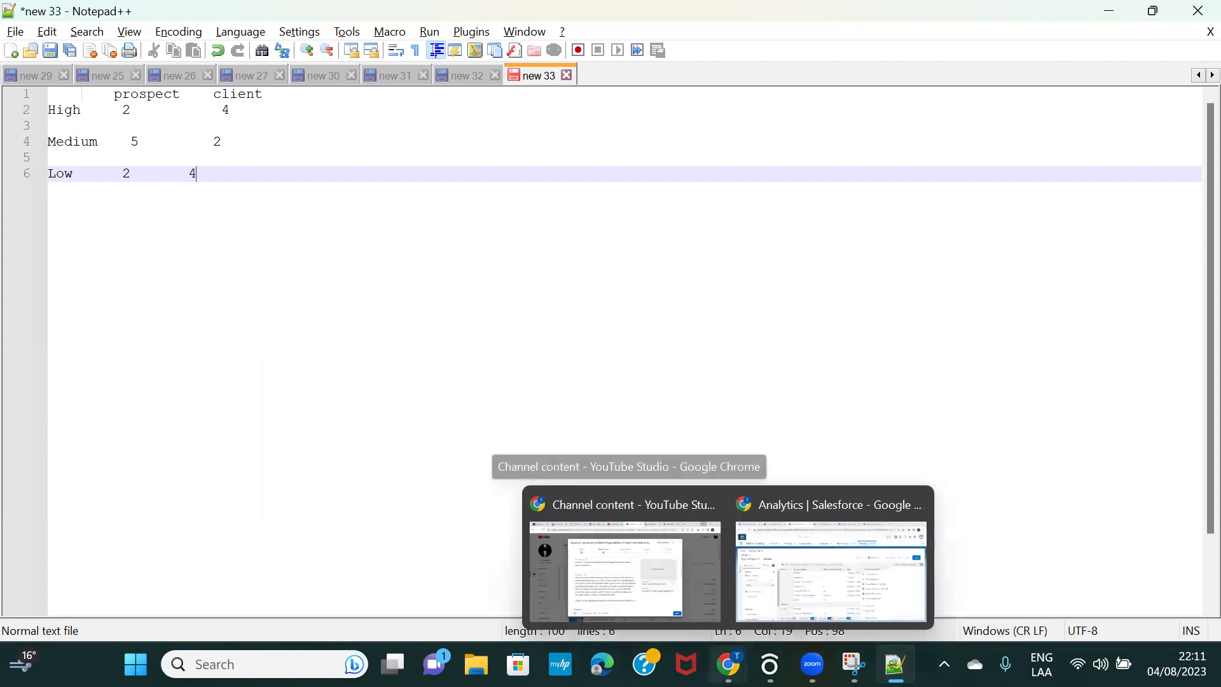
{"action": "left_click", "coordinate": [848, 541]}
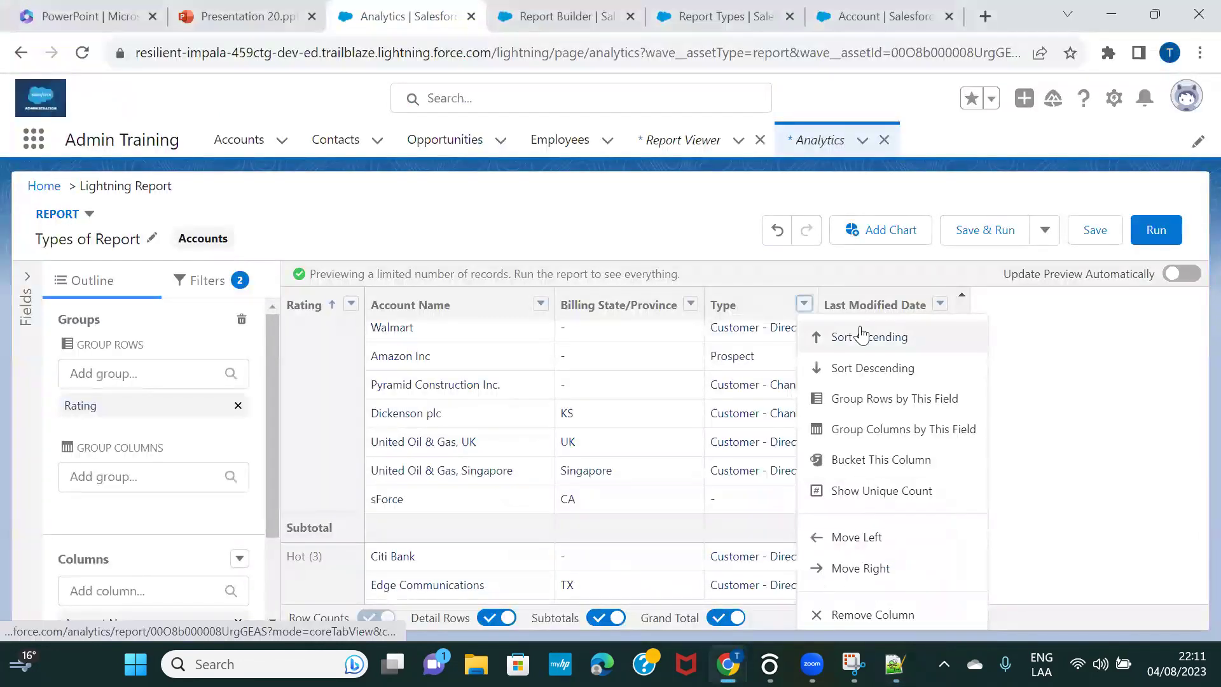
{"action": "left_click", "coordinate": [914, 439]}
{"action": "left_click", "coordinate": [545, 278]}
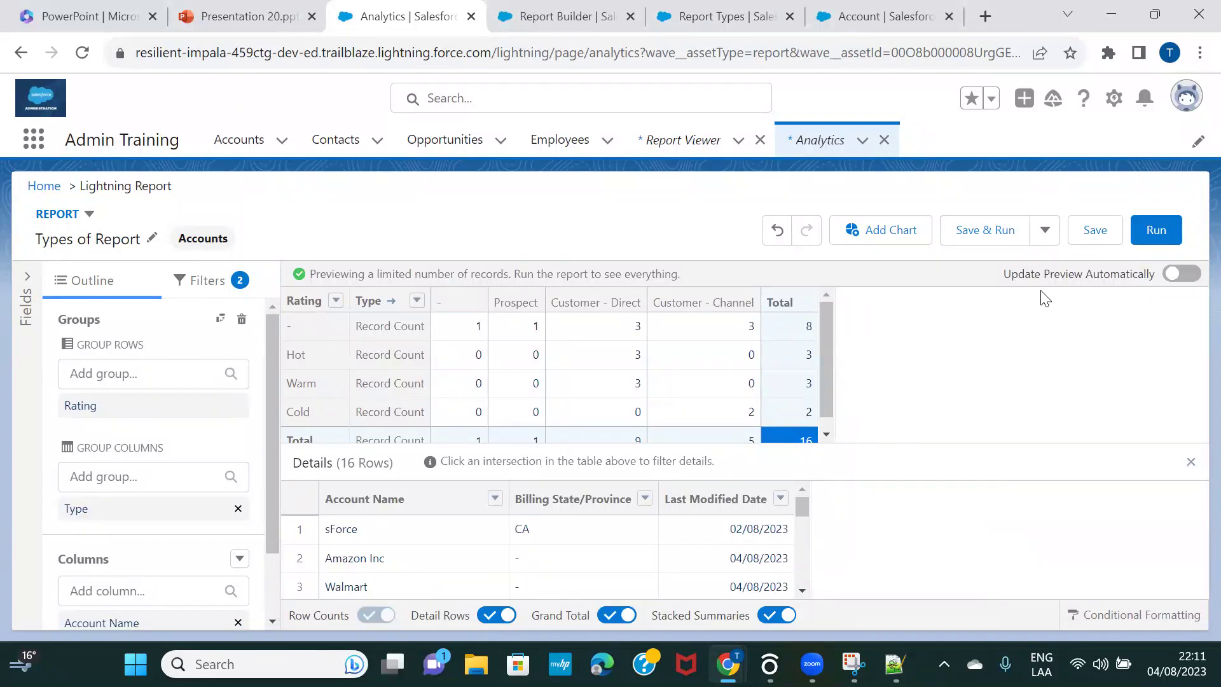
{"action": "left_click", "coordinate": [970, 229]}
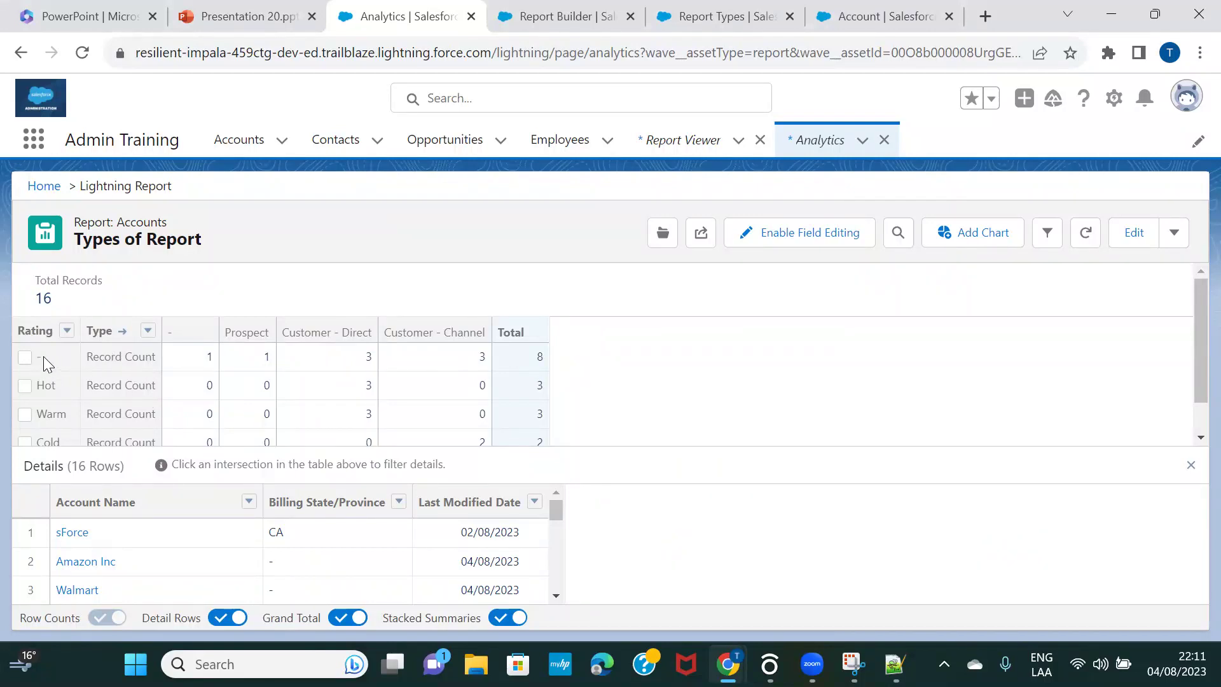
Step: Inspect the record counts at the intersections of Rating and Type in the matrix report
{"action": "left_click", "coordinate": [270, 367]}
{"action": "left_click", "coordinate": [87, 390]}
{"action": "left_click", "coordinate": [256, 355]}
{"action": "left_click", "coordinate": [367, 362]}
{"action": "scroll", "coordinate": [48, 377], "scroll_direction": "down", "scroll_amount": 1}
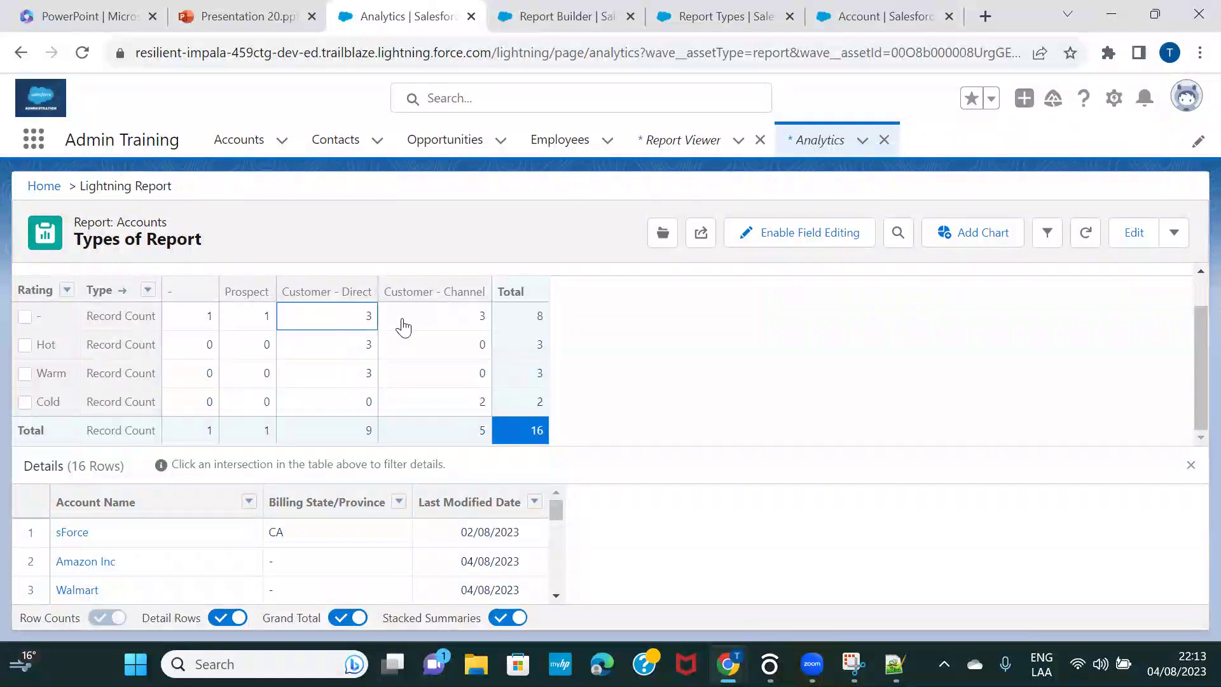
Step: Filter the details to accounts with a blank Rating and type Customer - Direct, and look through the rows
{"action": "left_click", "coordinate": [318, 314]}
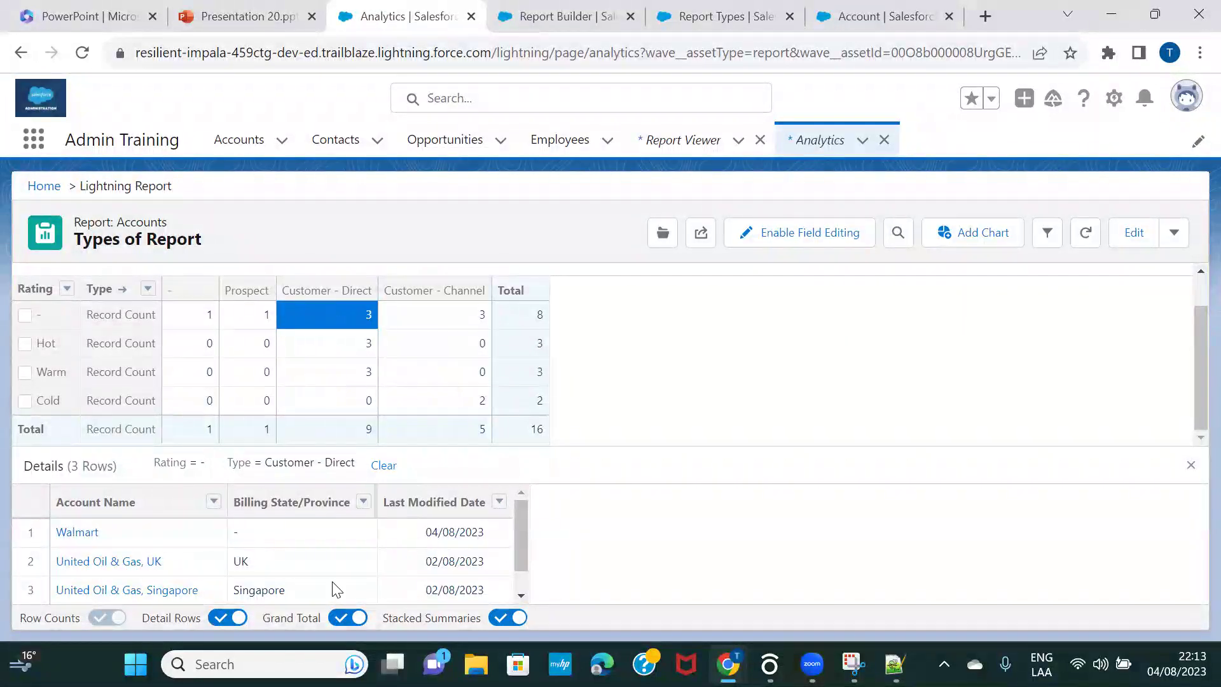
{"action": "scroll", "coordinate": [332, 581], "scroll_direction": "down", "scroll_amount": 1}
{"action": "scroll", "coordinate": [335, 588], "scroll_direction": "up", "scroll_amount": 1}
Step: Filter the details to accounts rated Hot with type Customer - Direct, and look through the rows
{"action": "left_click", "coordinate": [354, 346]}
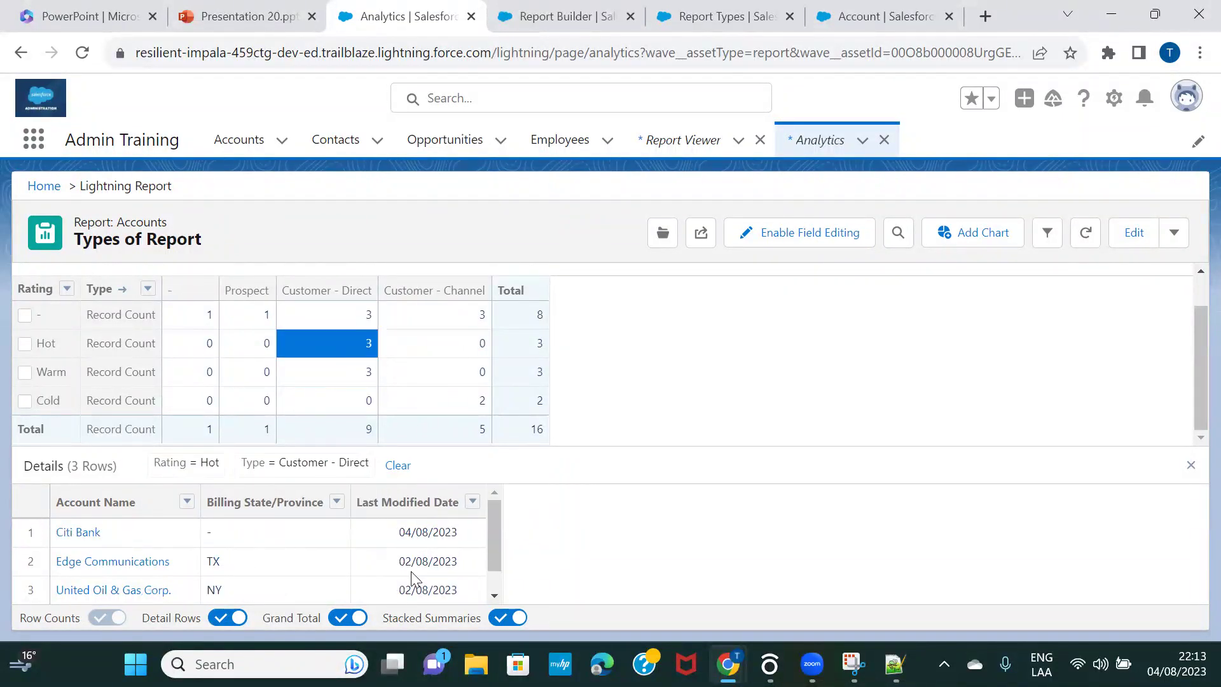
{"action": "scroll", "coordinate": [411, 571], "scroll_direction": "down", "scroll_amount": 1}
{"action": "scroll", "coordinate": [411, 571], "scroll_direction": "up", "scroll_amount": 1}
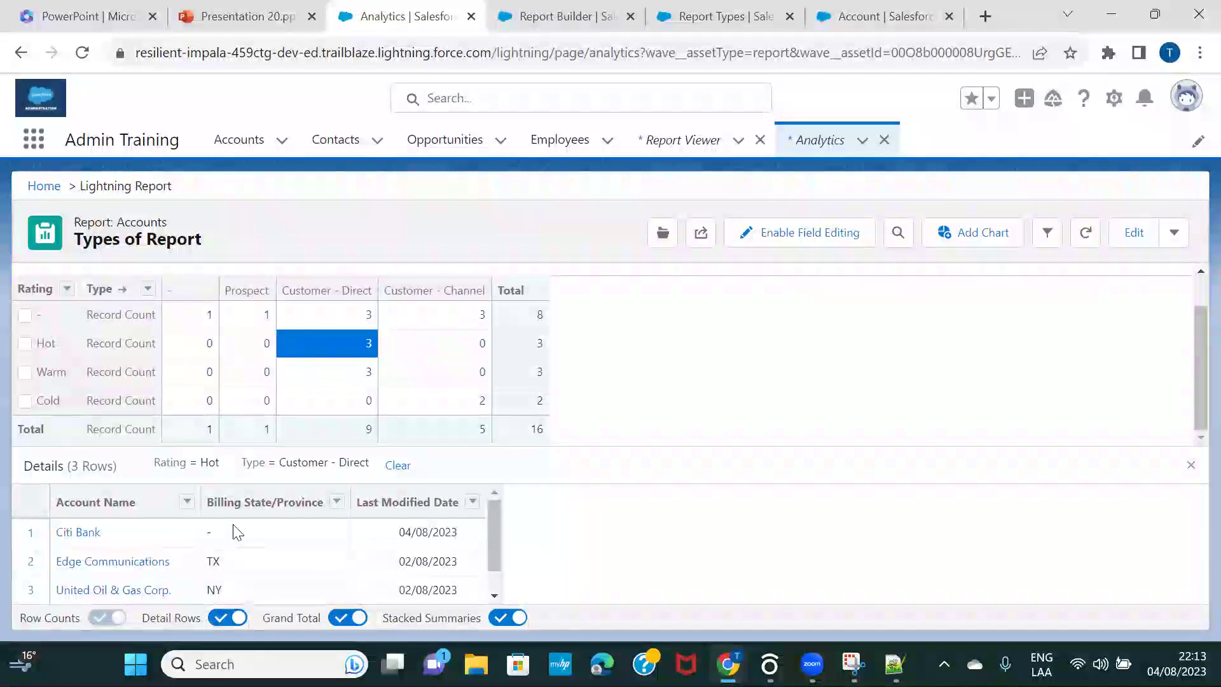
{"action": "scroll", "coordinate": [311, 541], "scroll_direction": "down", "scroll_amount": 1}
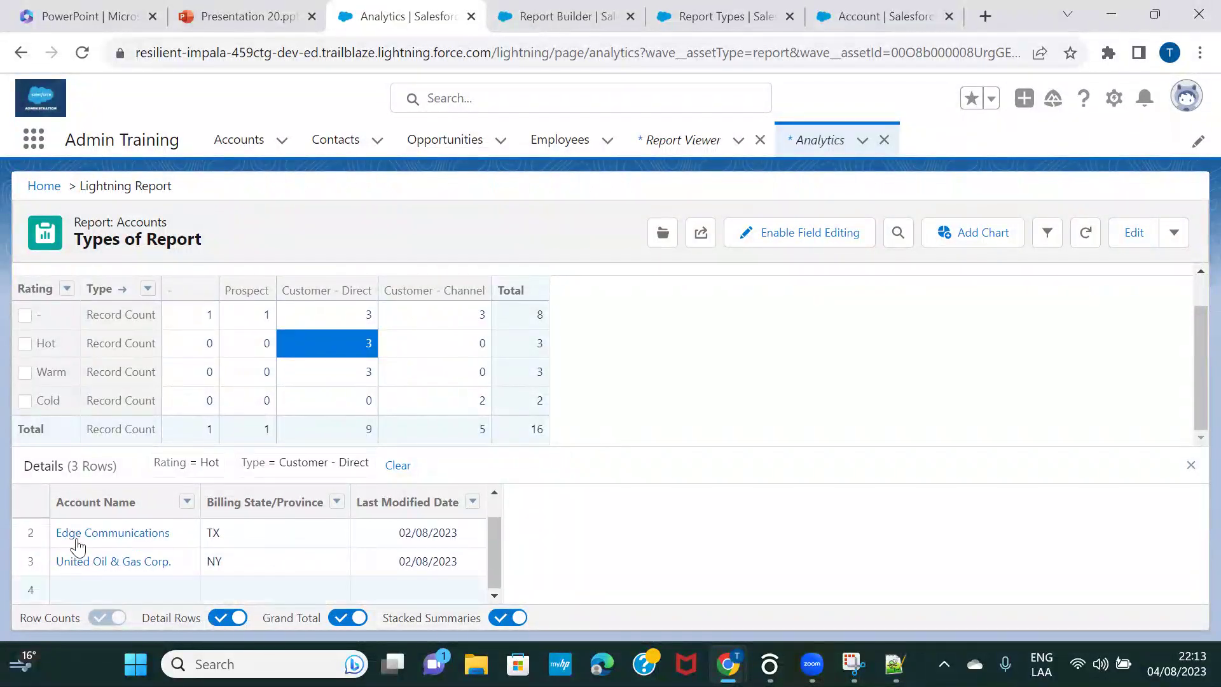
Step: Check the detail rows for Warm Customer - Direct accounts, the Prospect and Customer - Channel column totals, and the grand total
{"action": "scroll", "coordinate": [280, 565], "scroll_direction": "up", "scroll_amount": 1}
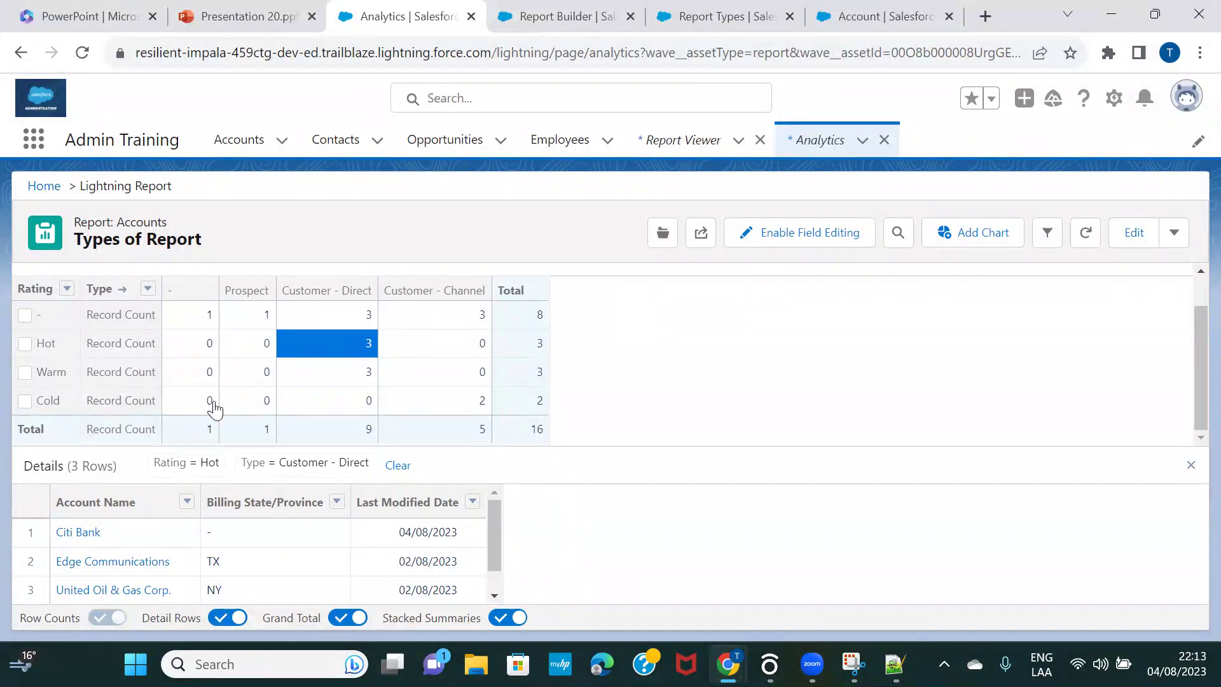
{"action": "left_click", "coordinate": [309, 379]}
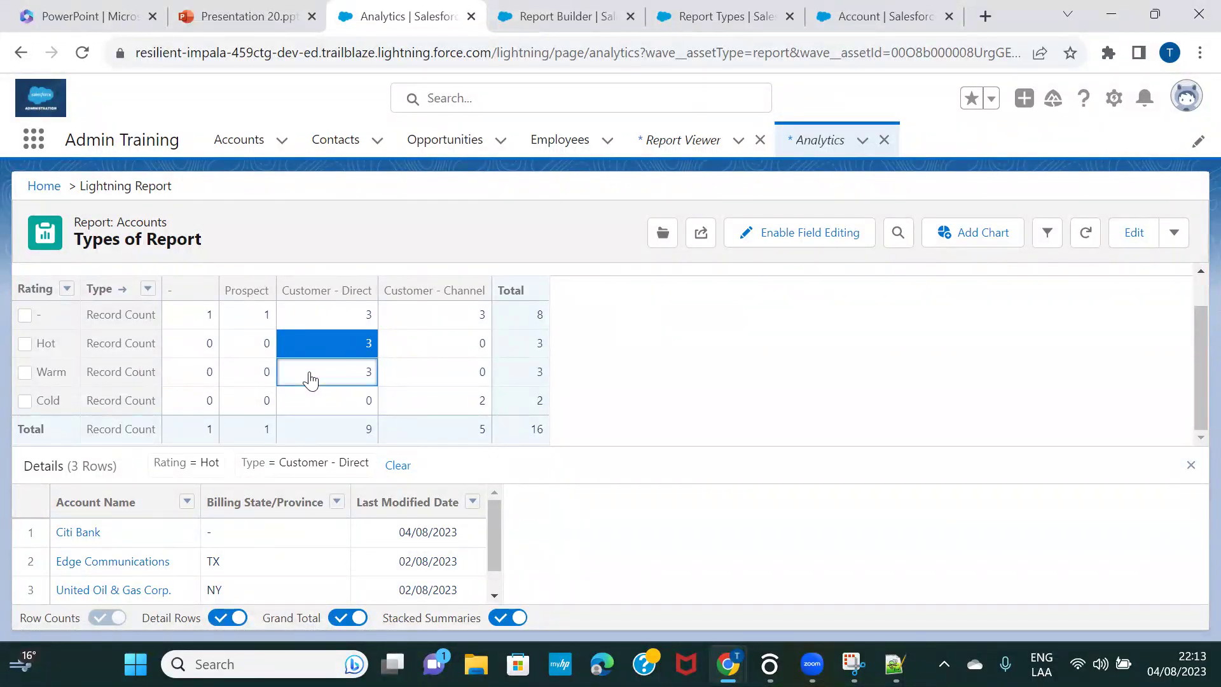
{"action": "left_click", "coordinate": [248, 437]}
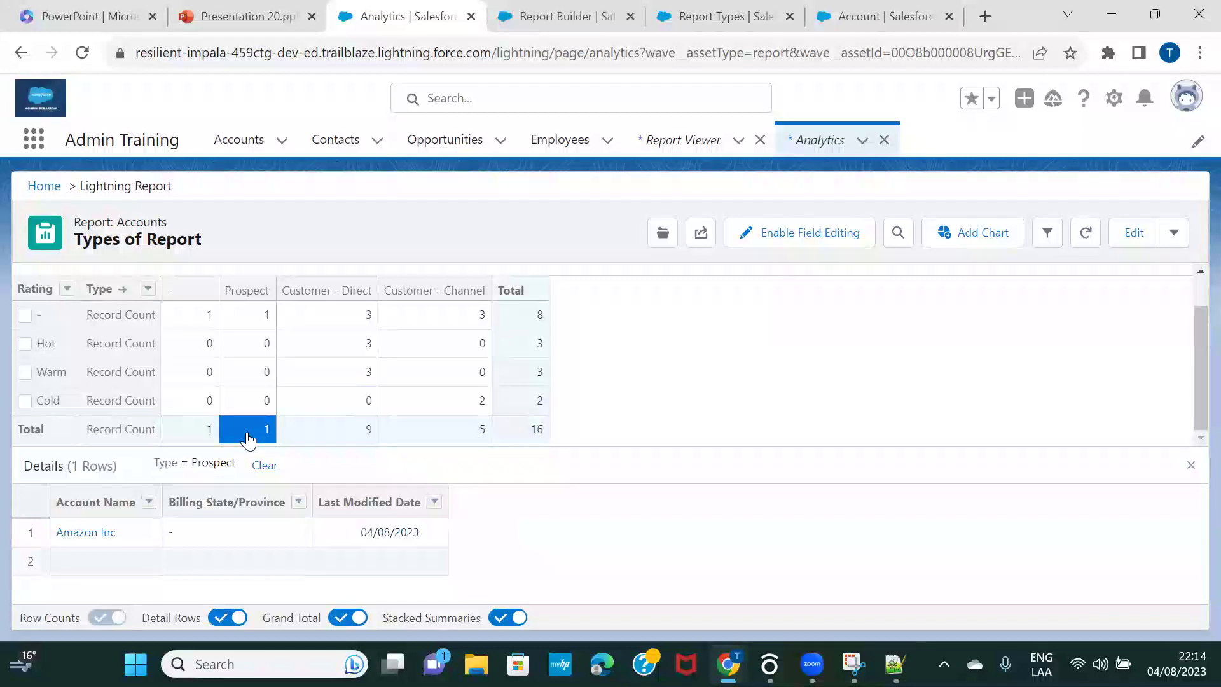
{"action": "left_click", "coordinate": [436, 438]}
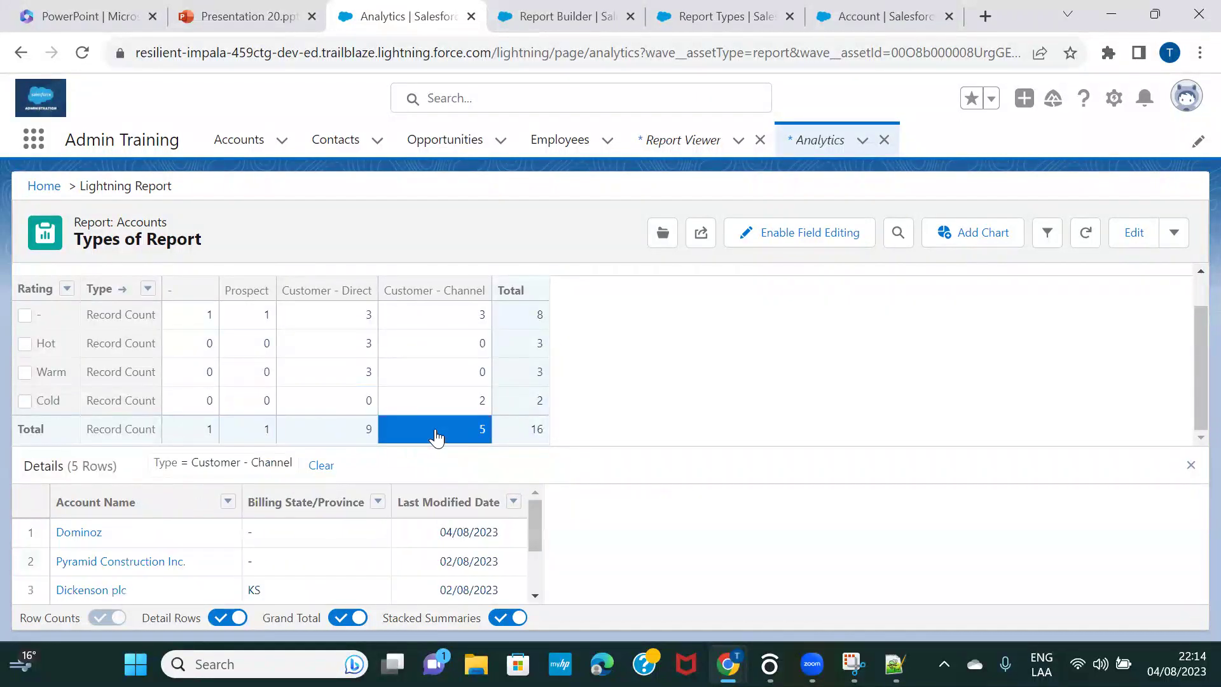
{"action": "left_click", "coordinate": [546, 427]}
{"action": "scroll", "coordinate": [562, 520], "scroll_direction": "down", "scroll_amount": 5}
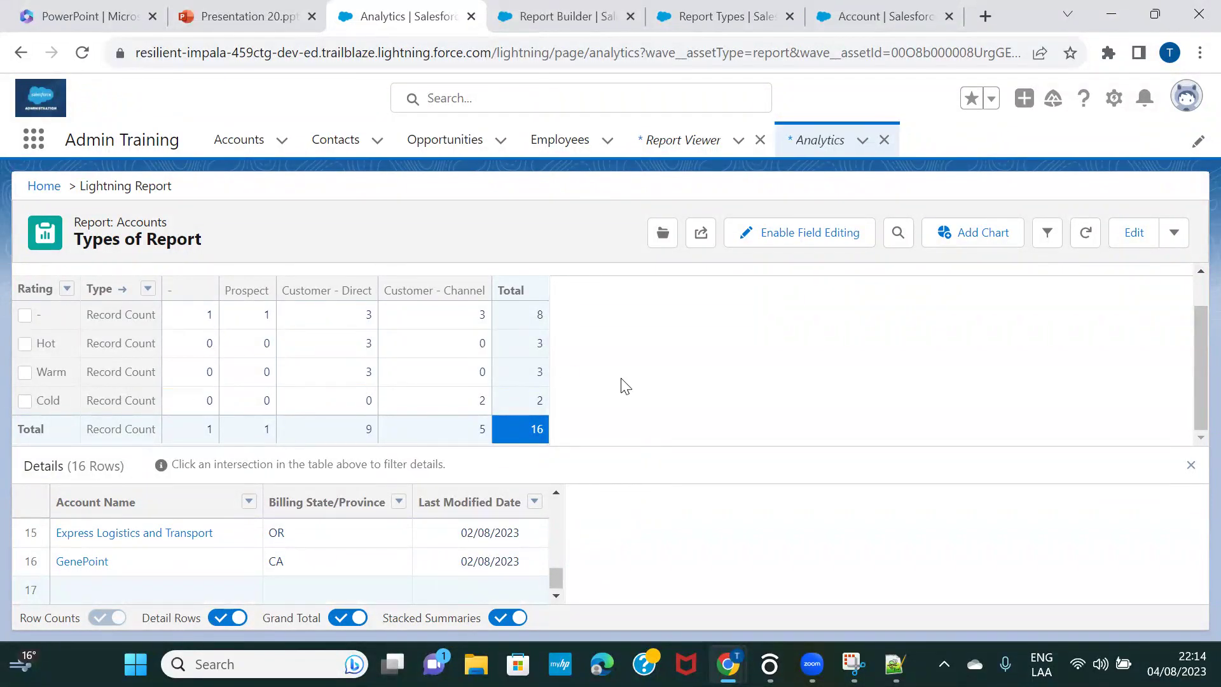
Step: Switch to the PowerPoint presentation to show its title slide, and return to the Salesforce report
{"action": "left_click", "coordinate": [266, 14]}
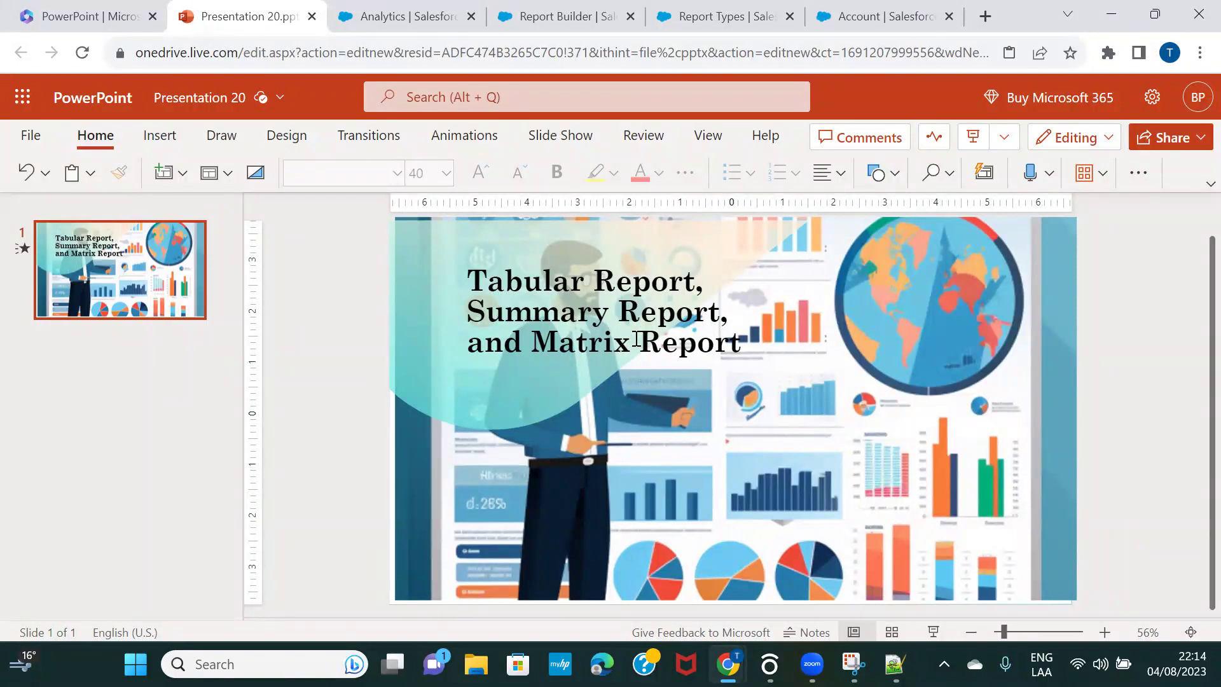
{"action": "left_click", "coordinate": [664, 400]}
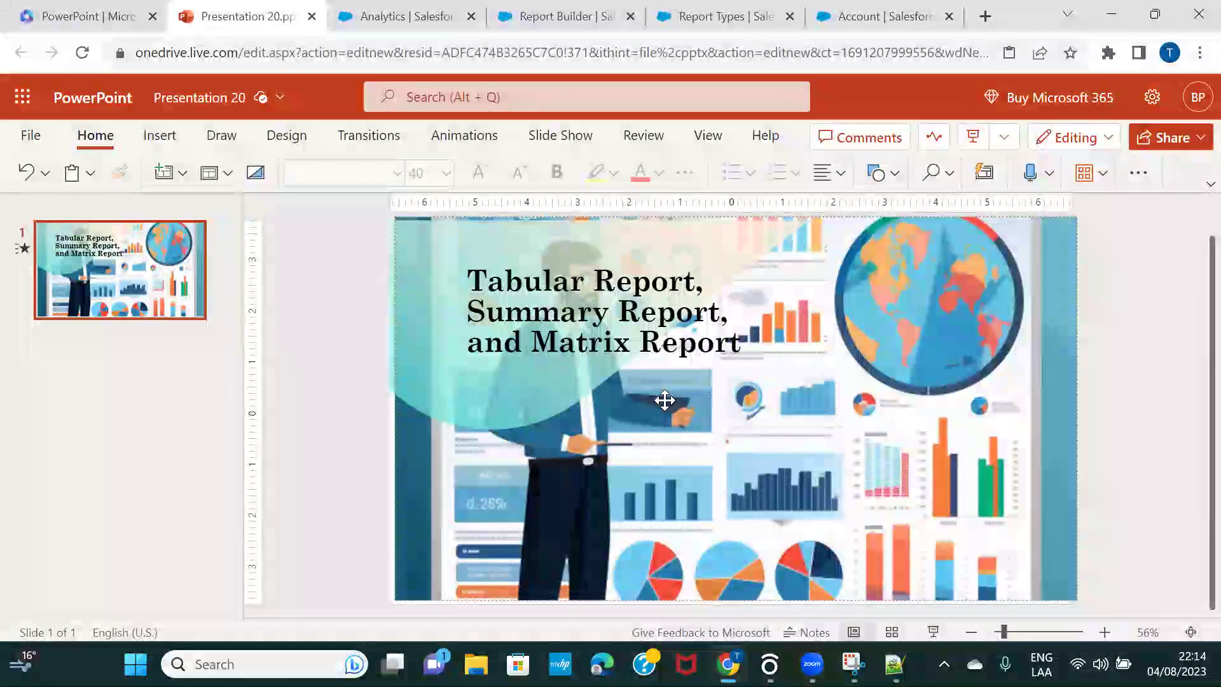
{"action": "left_click", "coordinate": [375, 26]}
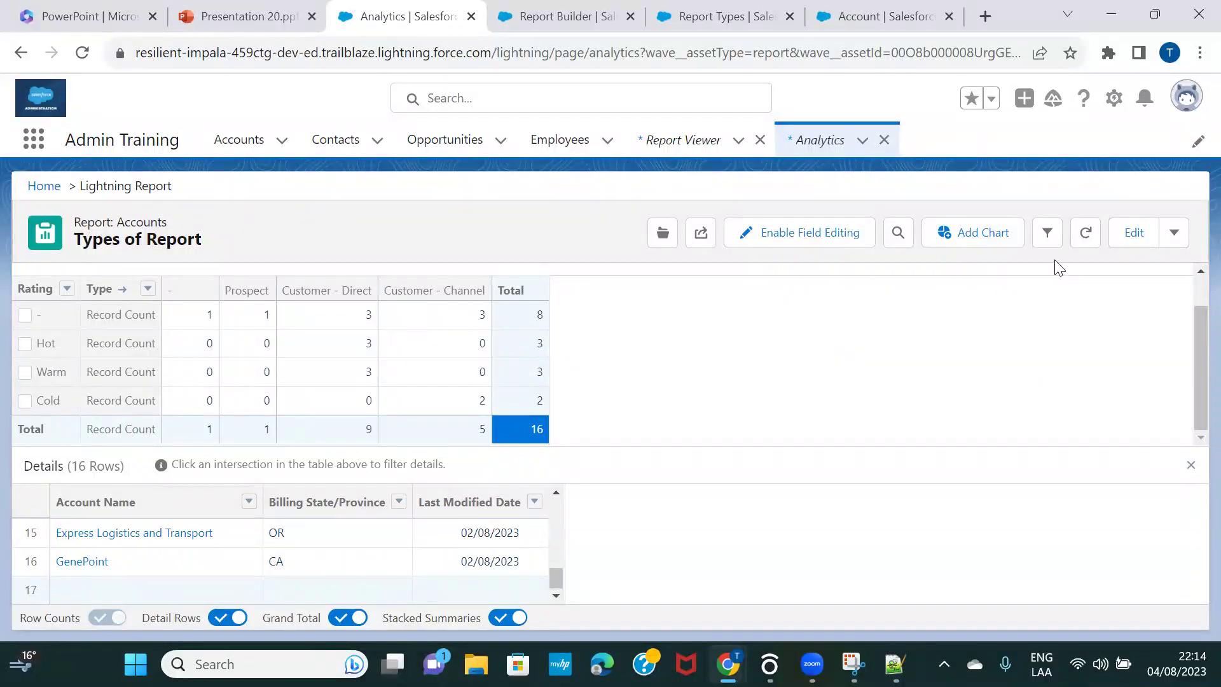
Step: Edit the Types of Report report, add a chart to it and refresh the preview
{"action": "left_click", "coordinate": [1132, 246]}
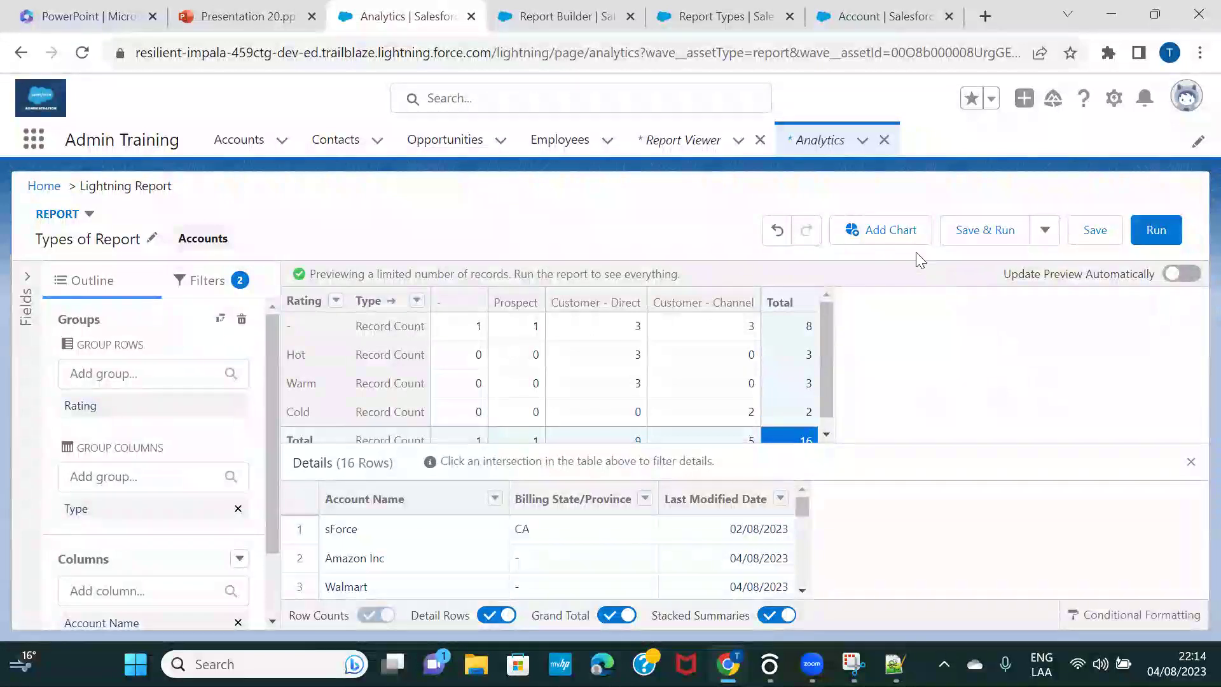
{"action": "left_click", "coordinate": [903, 233]}
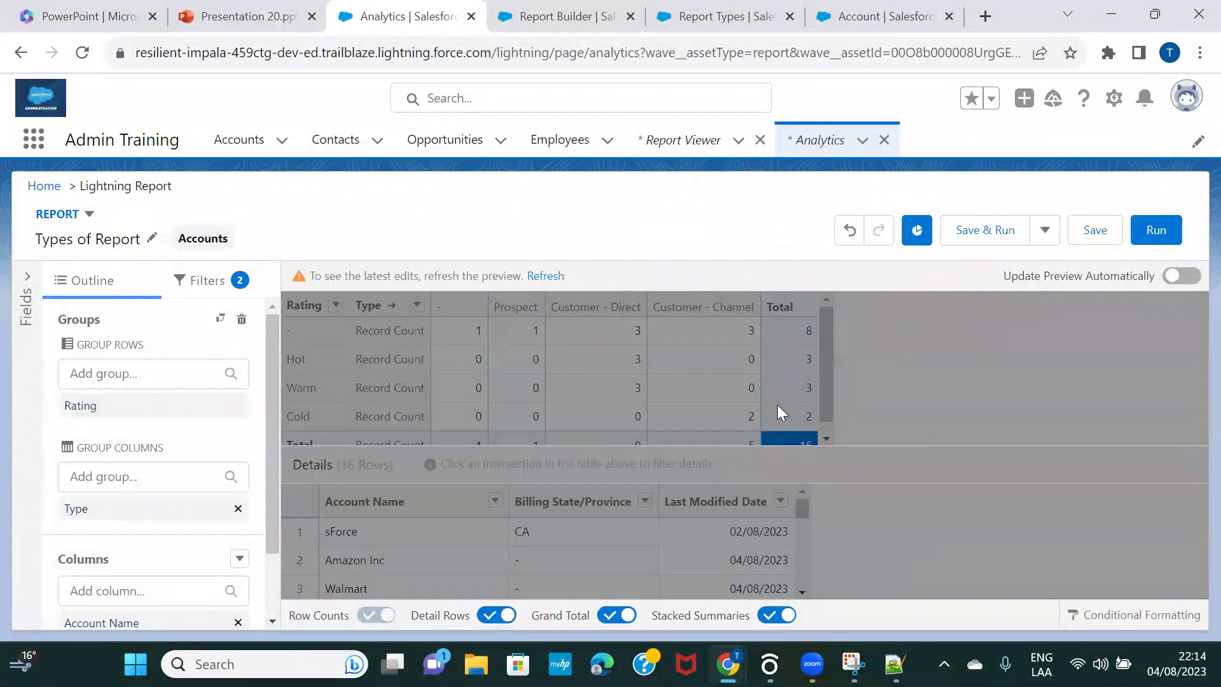
{"action": "left_click", "coordinate": [550, 276]}
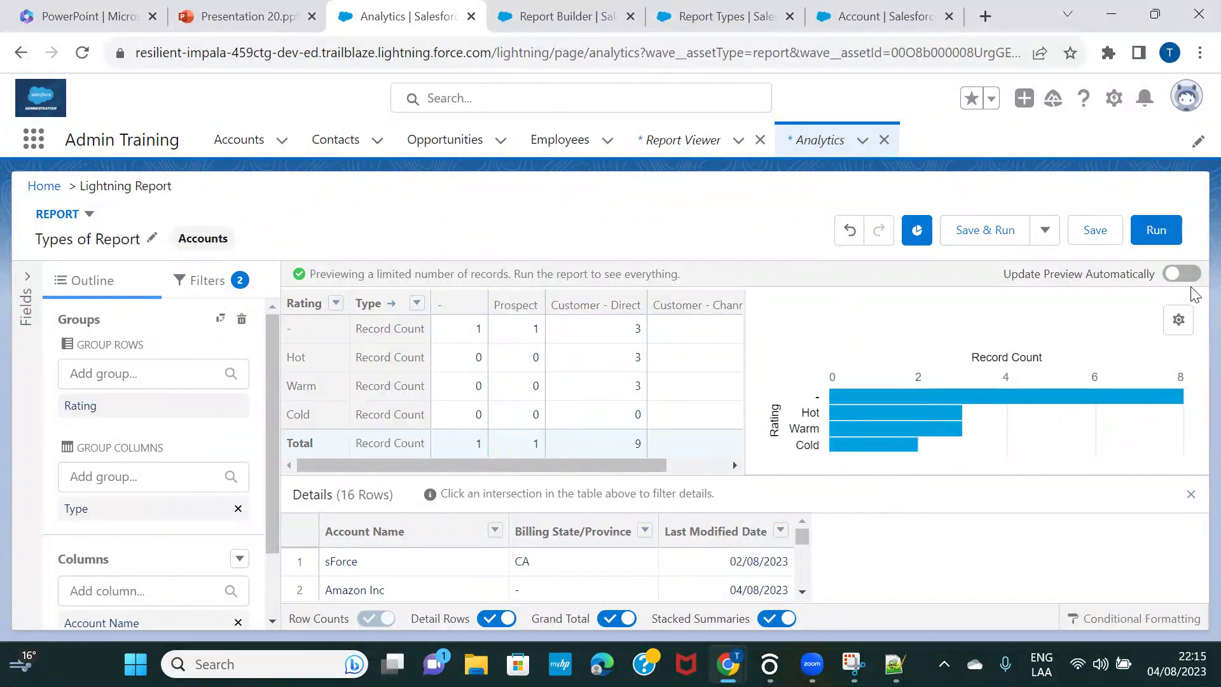
Step: Change the report chart's display type to Donut, and save and run the report
{"action": "left_click", "coordinate": [1180, 320]}
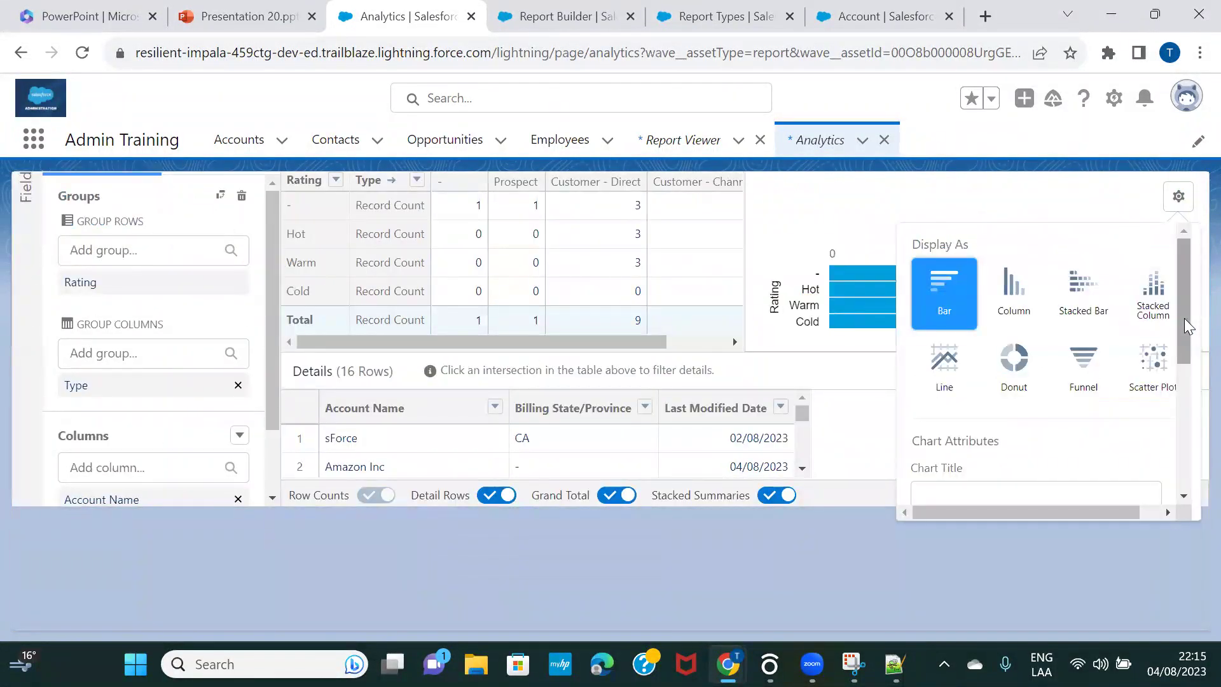
{"action": "left_click", "coordinate": [1021, 372]}
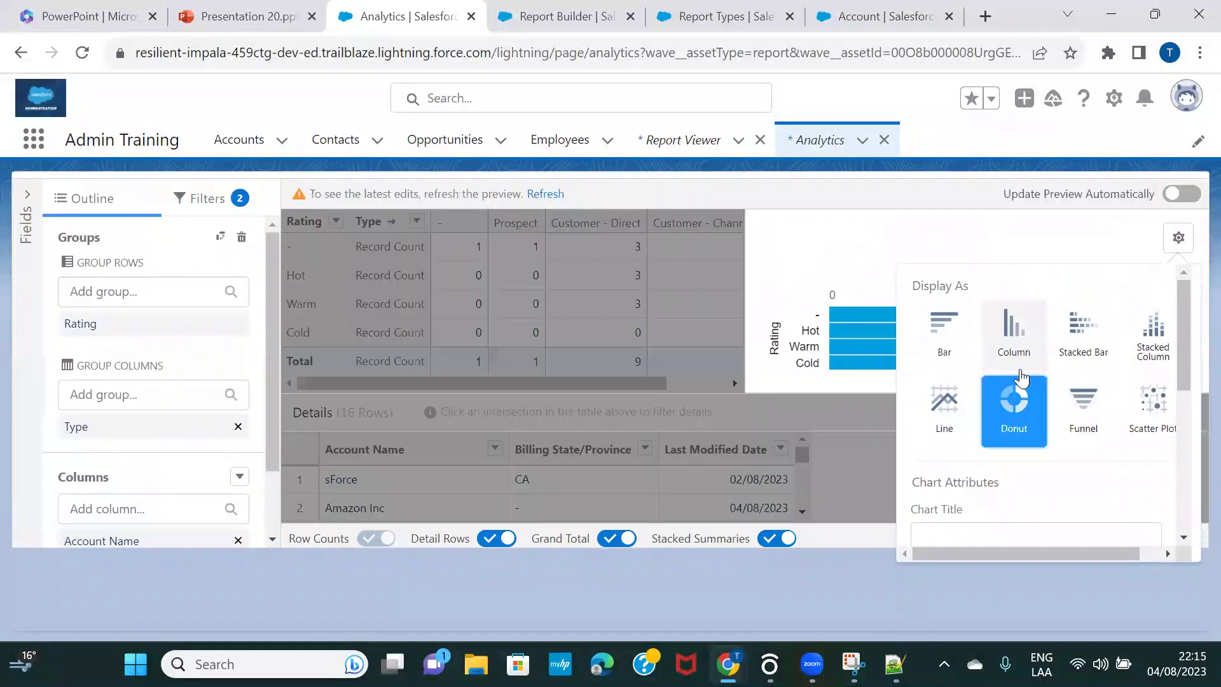
{"action": "left_click", "coordinate": [873, 470]}
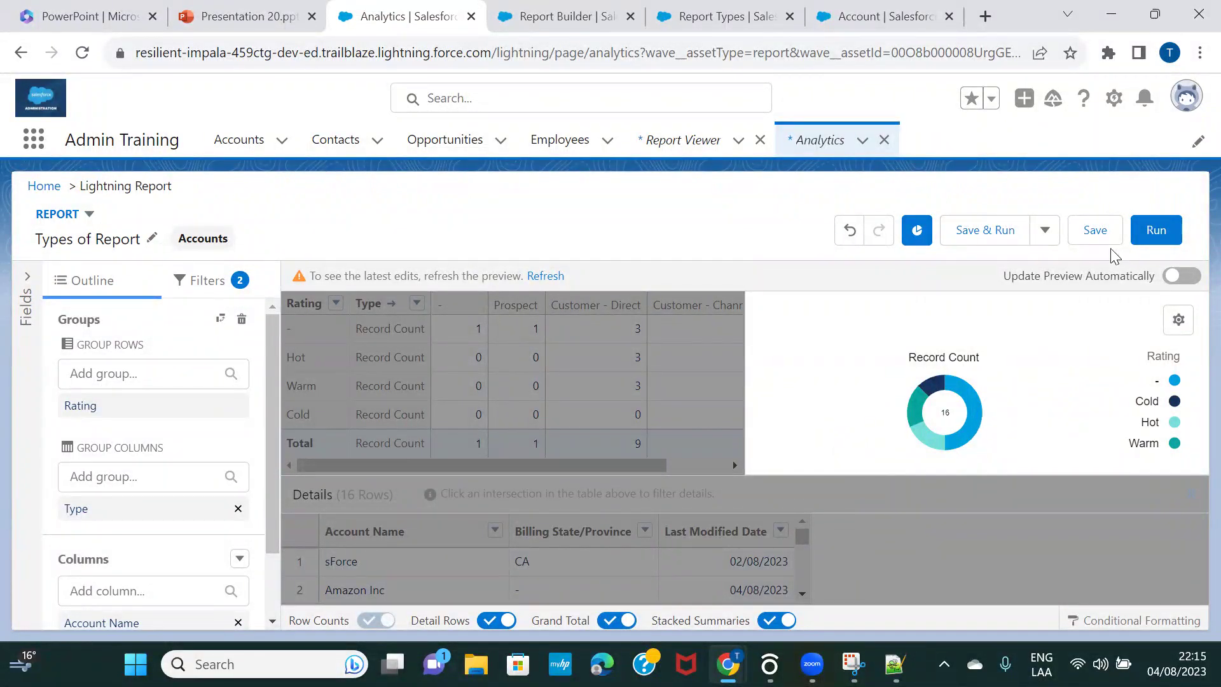
{"action": "left_click", "coordinate": [975, 232]}
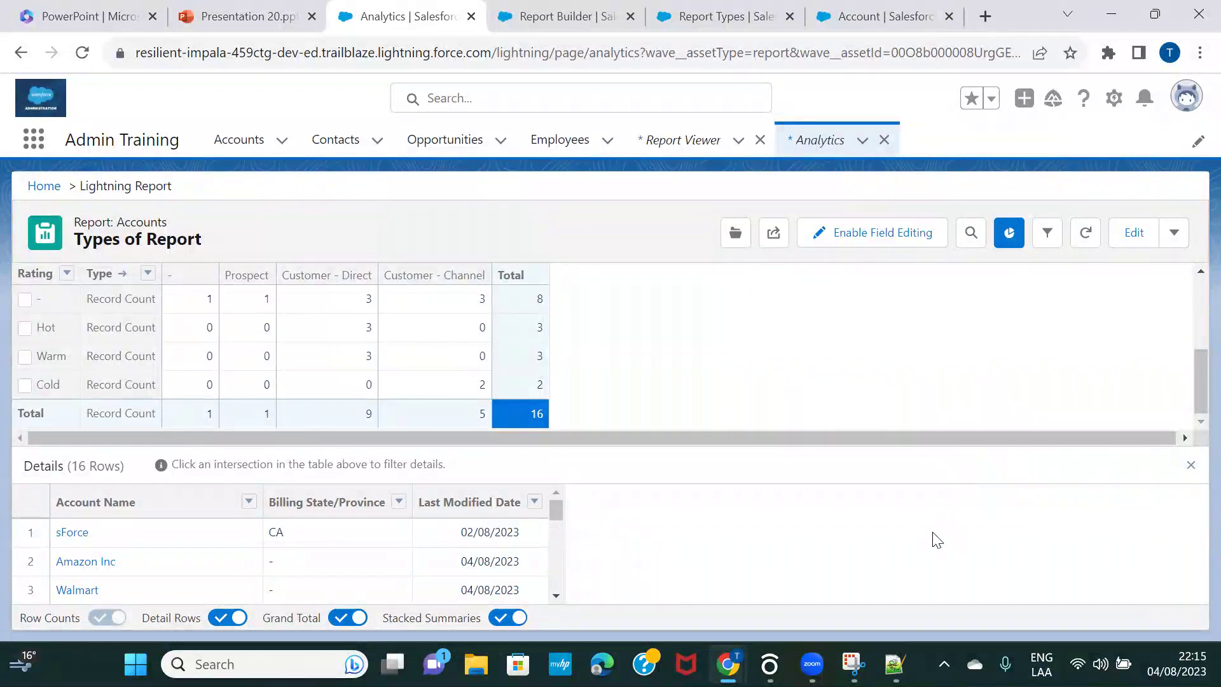
Step: Refresh the report and inspect the record count of the blank Rating slice in the donut chart
{"action": "left_click", "coordinate": [1095, 246]}
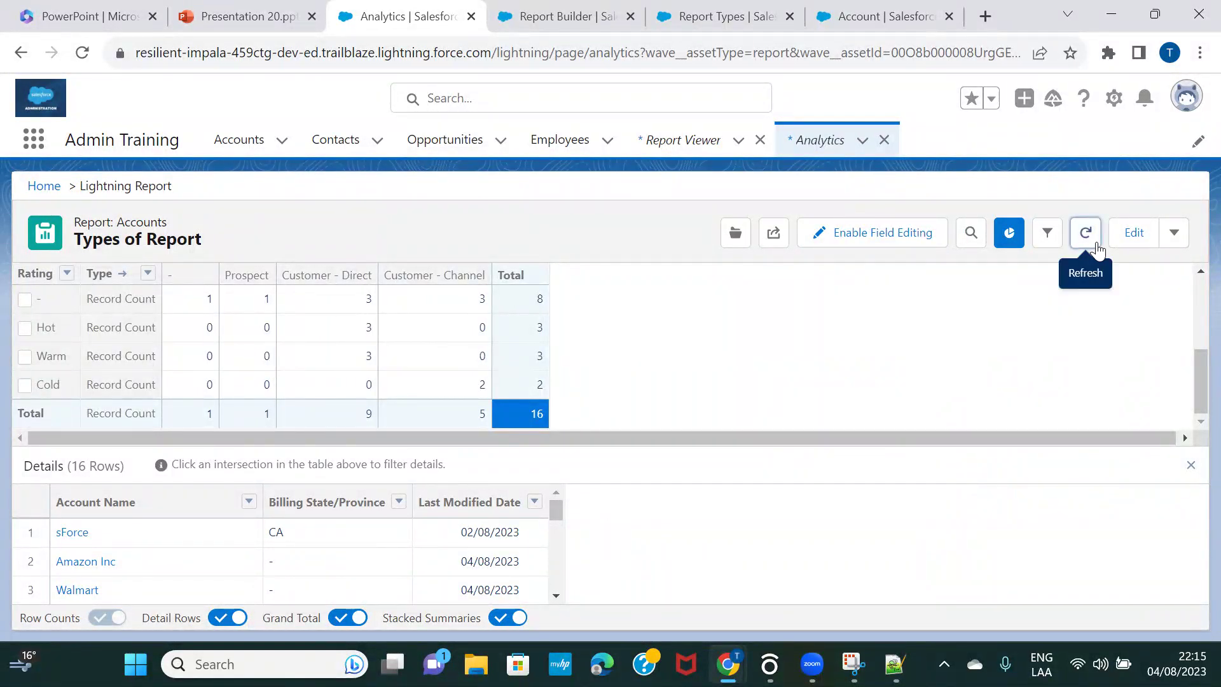
{"action": "left_click", "coordinate": [1097, 248]}
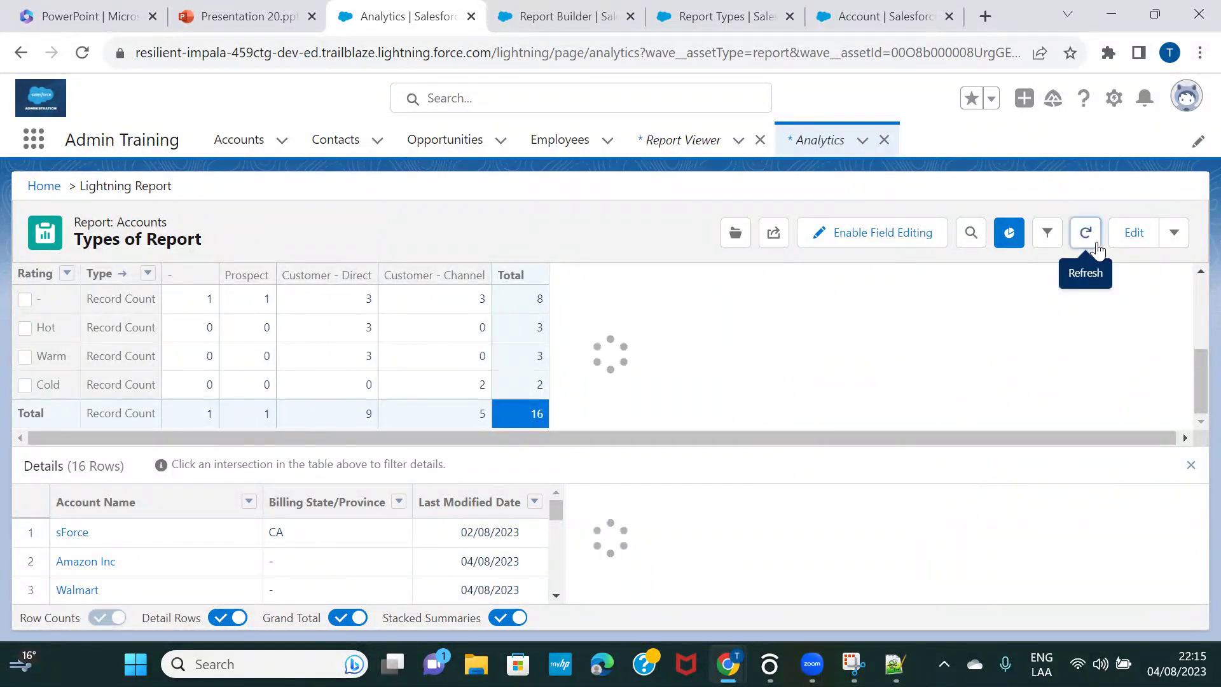
{"action": "left_click", "coordinate": [82, 54]}
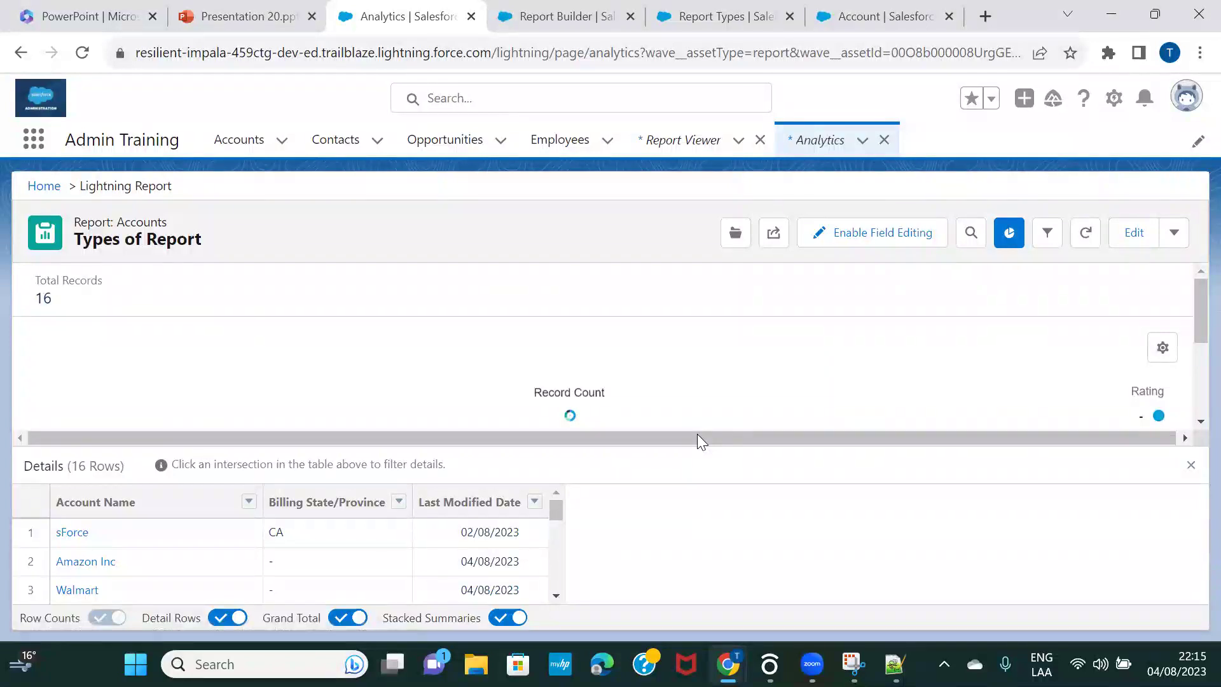
{"action": "mouse_move", "coordinate": [570, 415]}
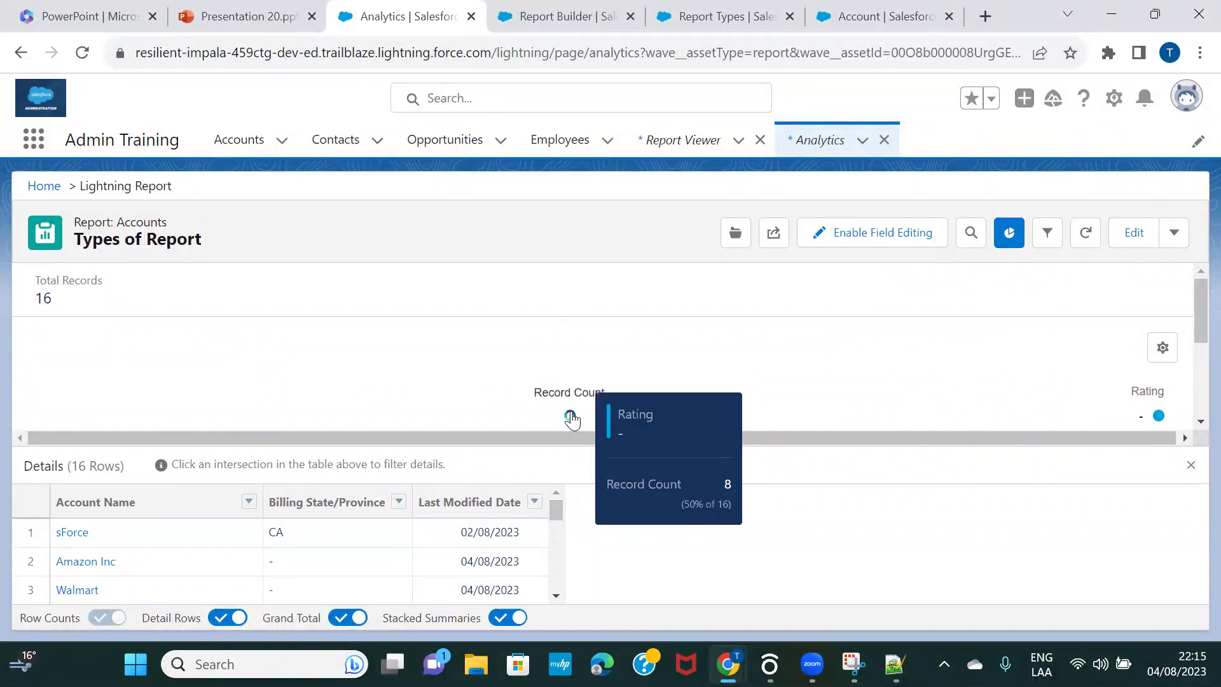
Step: Look through the donut chart's display types, attributes, value, slicing and legend options
{"action": "left_click", "coordinate": [1164, 354]}
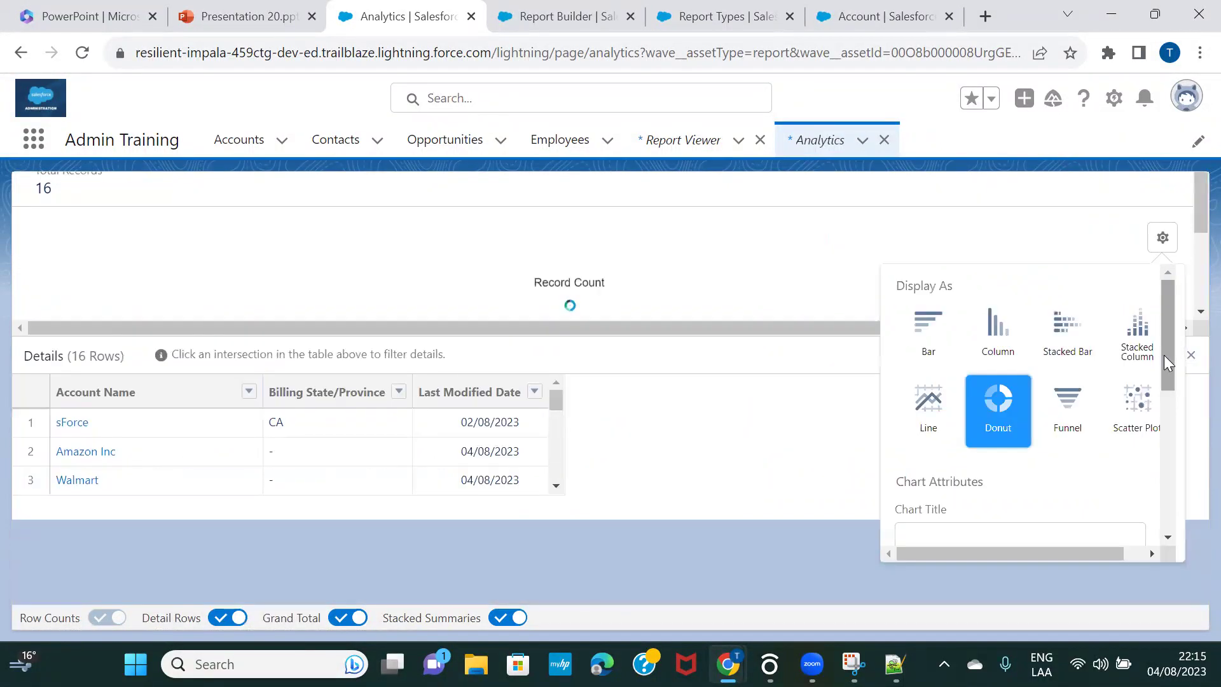
{"action": "scroll", "coordinate": [1030, 484], "scroll_direction": "down", "scroll_amount": 3}
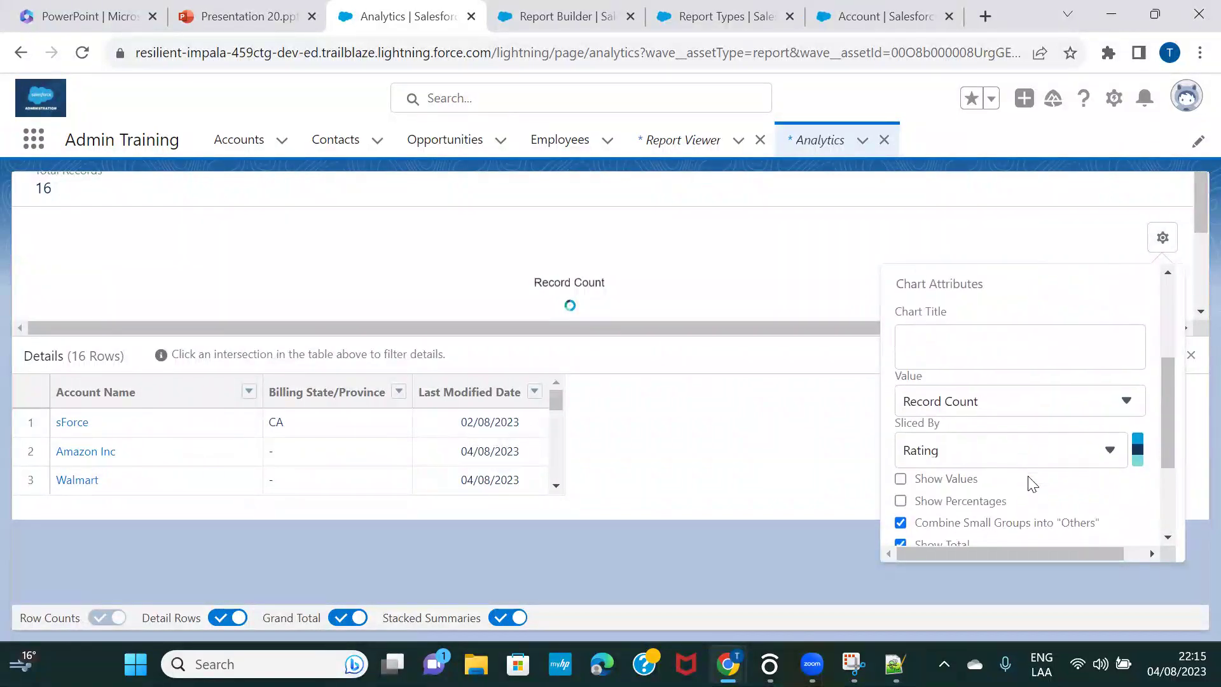
{"action": "scroll", "coordinate": [1031, 483], "scroll_direction": "down", "scroll_amount": 3}
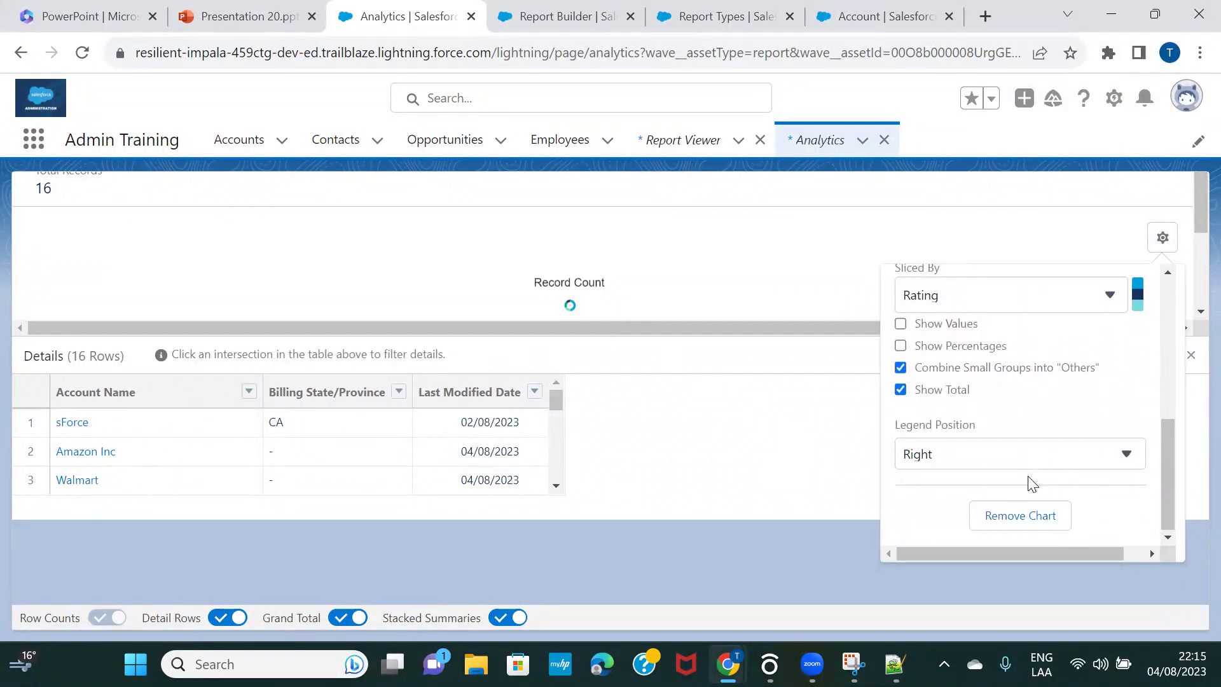
{"action": "scroll", "coordinate": [978, 354], "scroll_direction": "up", "scroll_amount": 5}
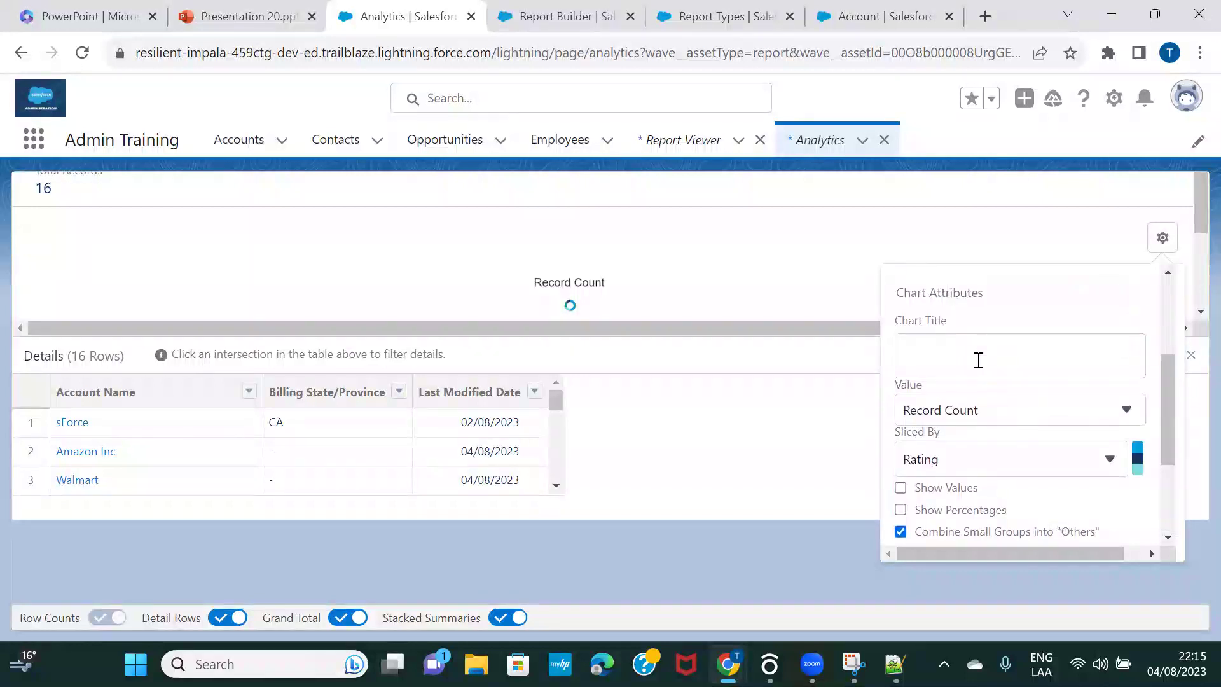
{"action": "scroll", "coordinate": [979, 360], "scroll_direction": "up", "scroll_amount": 2}
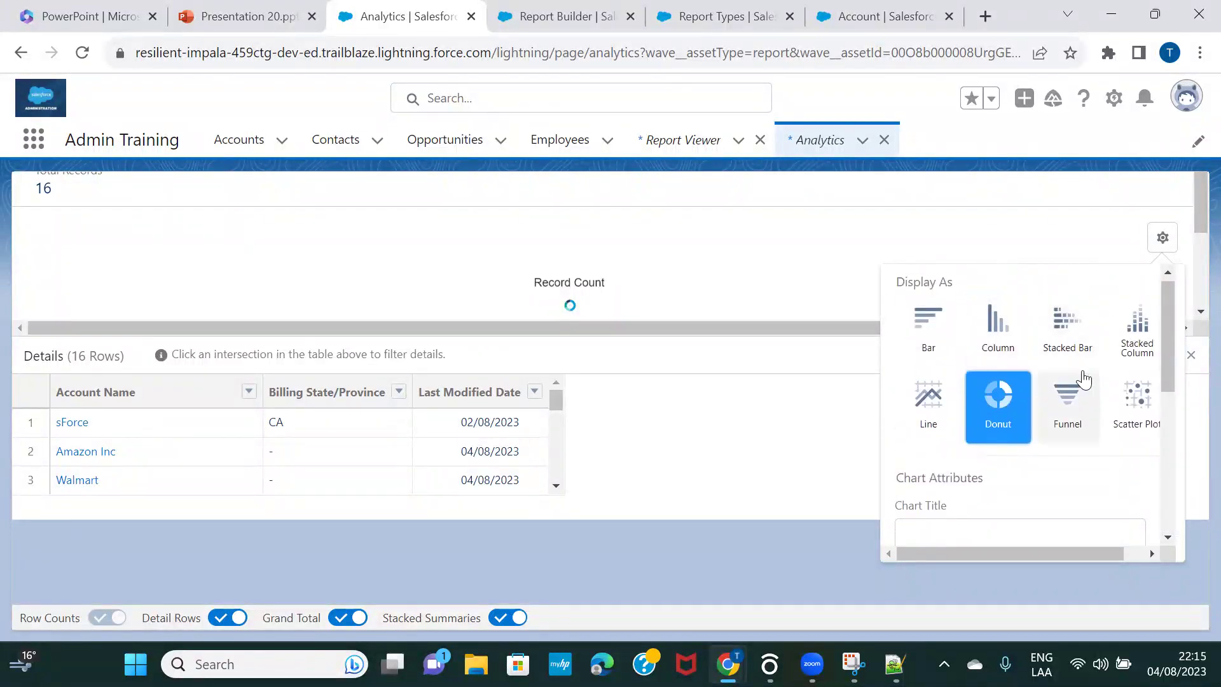
Step: Try out the Column, Bar and Donut displays for the chart, and set its display type to Funnel
{"action": "left_click", "coordinate": [1010, 320]}
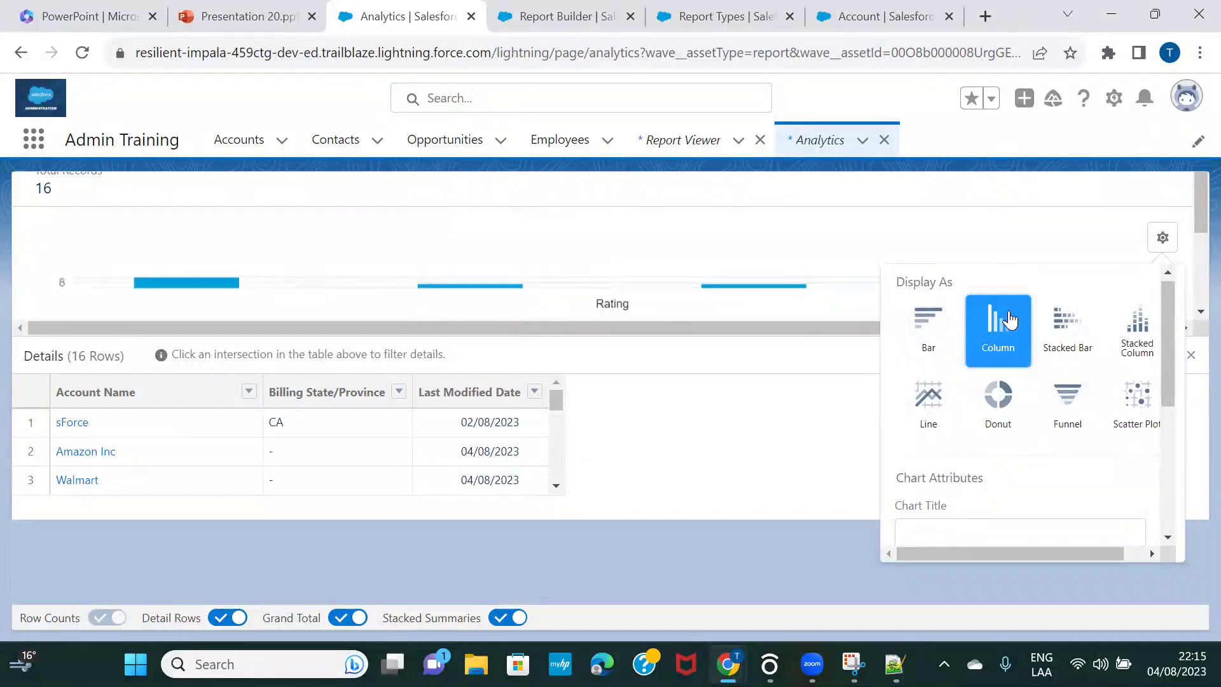
{"action": "left_click", "coordinate": [931, 329]}
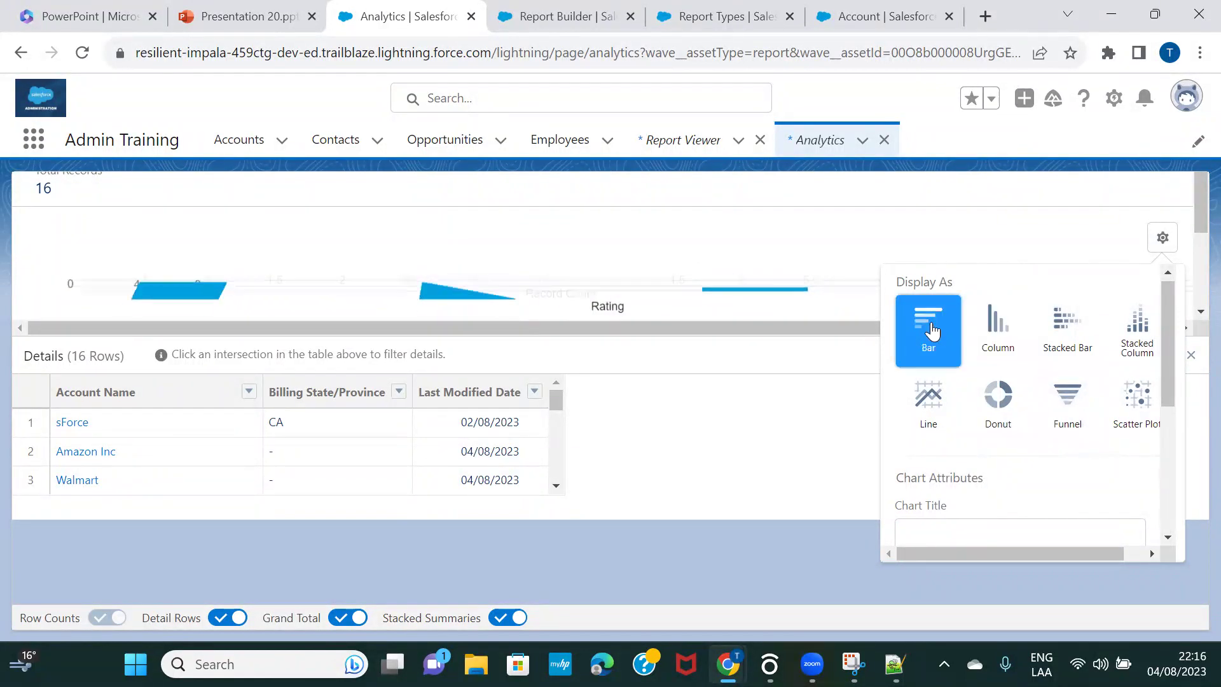
{"action": "left_click", "coordinate": [1134, 343]}
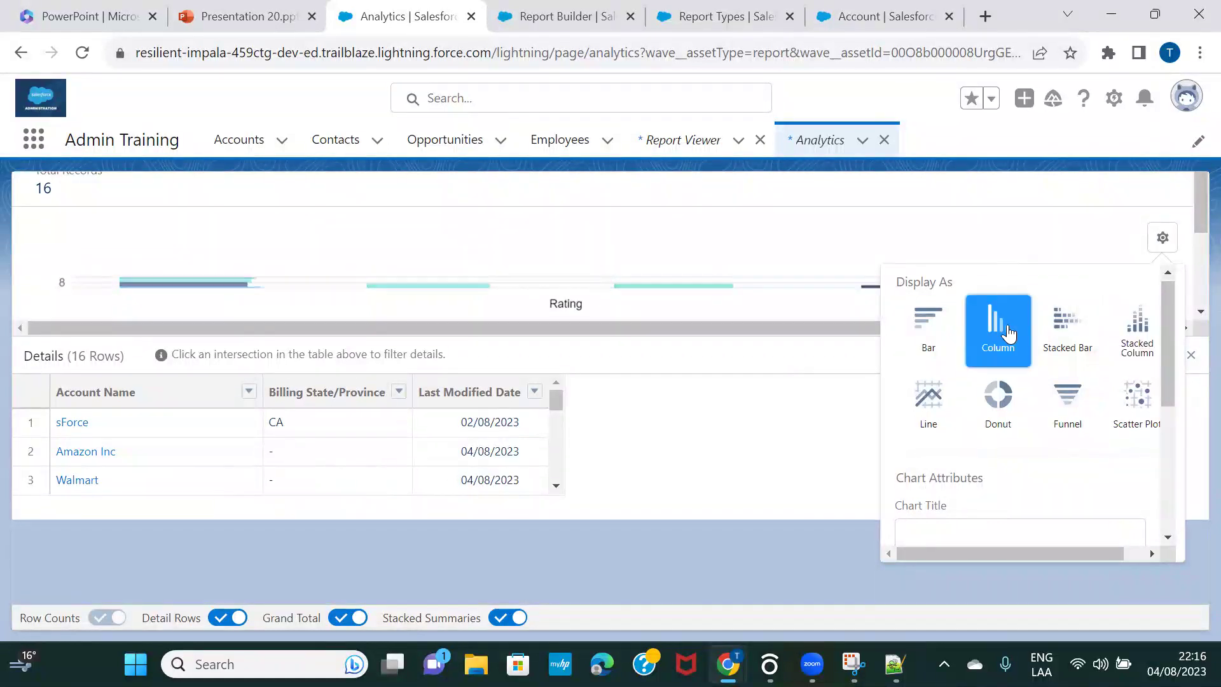
{"action": "left_click", "coordinate": [998, 401]}
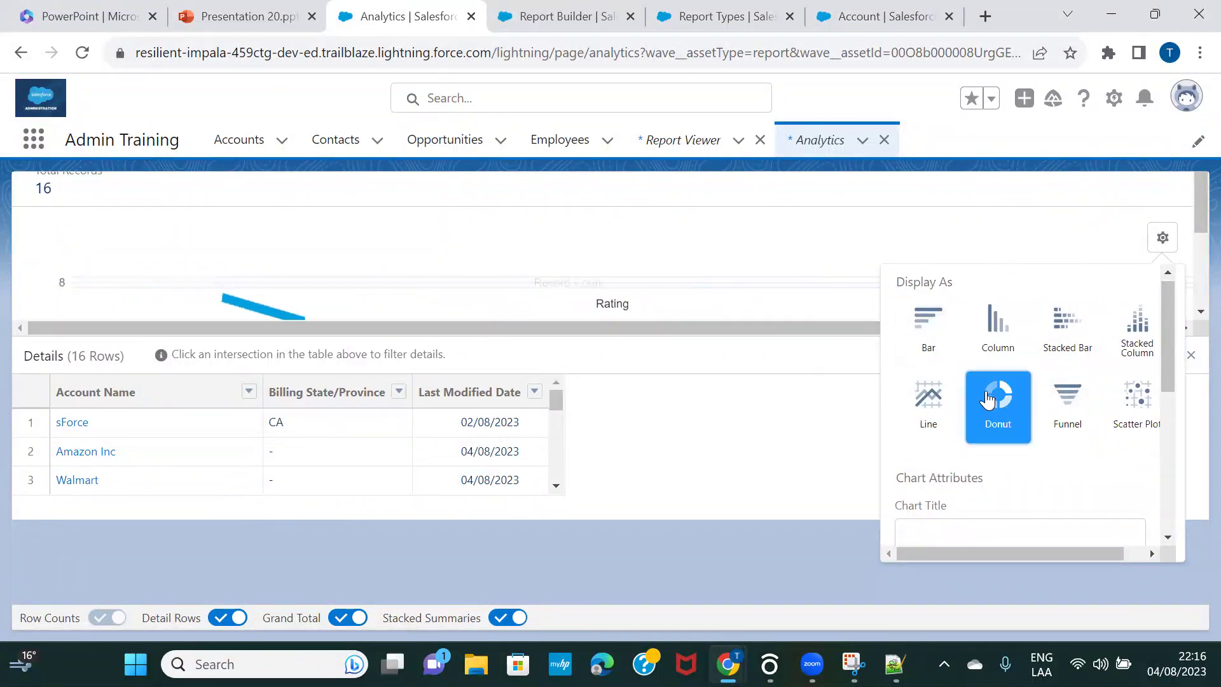
{"action": "left_click", "coordinate": [929, 328]}
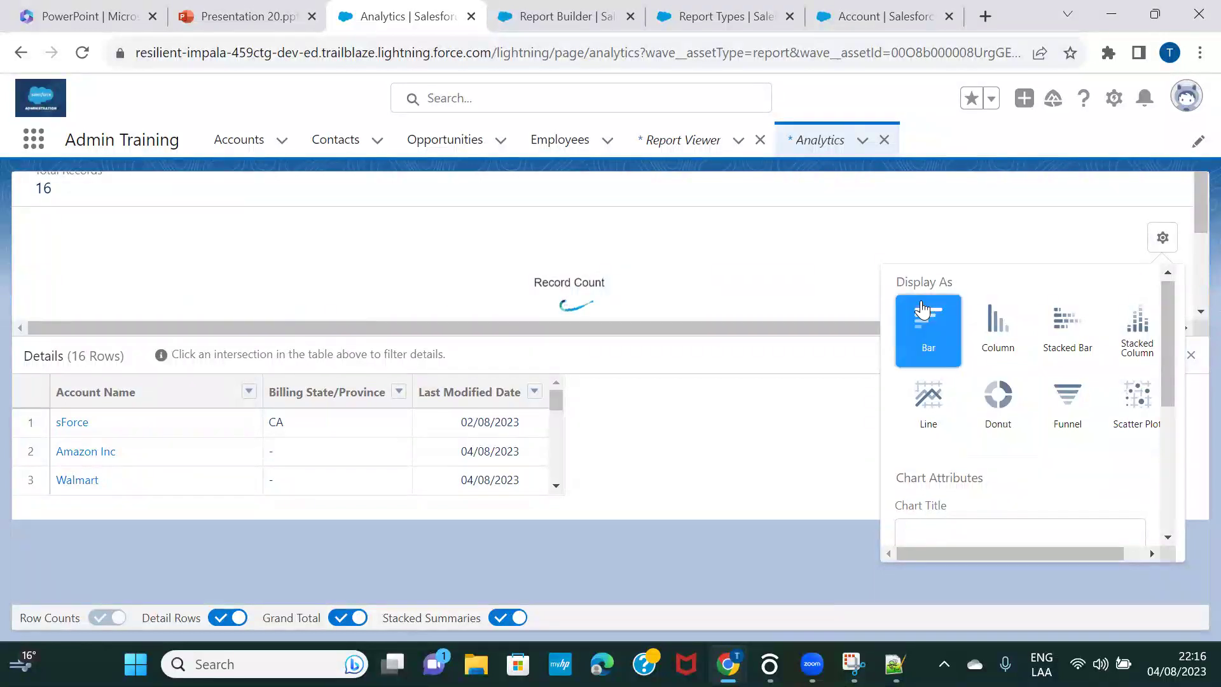
{"action": "left_click", "coordinate": [1051, 422]}
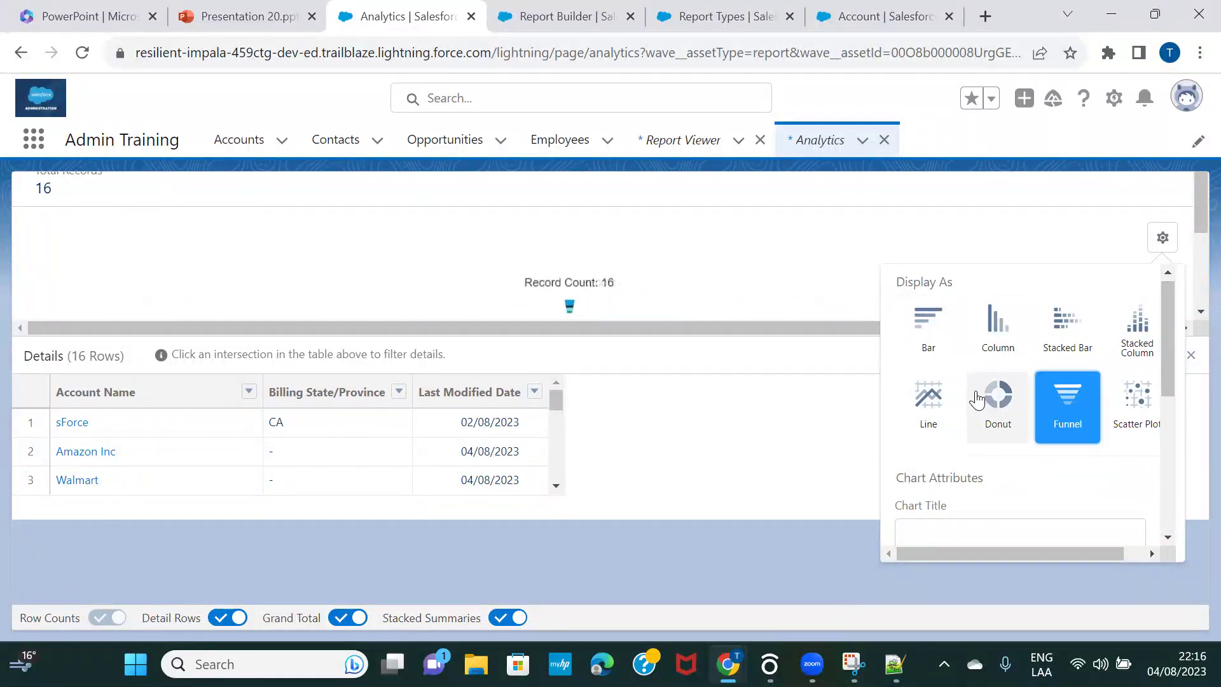
{"action": "scroll", "coordinate": [763, 409], "scroll_direction": "up", "scroll_amount": 2}
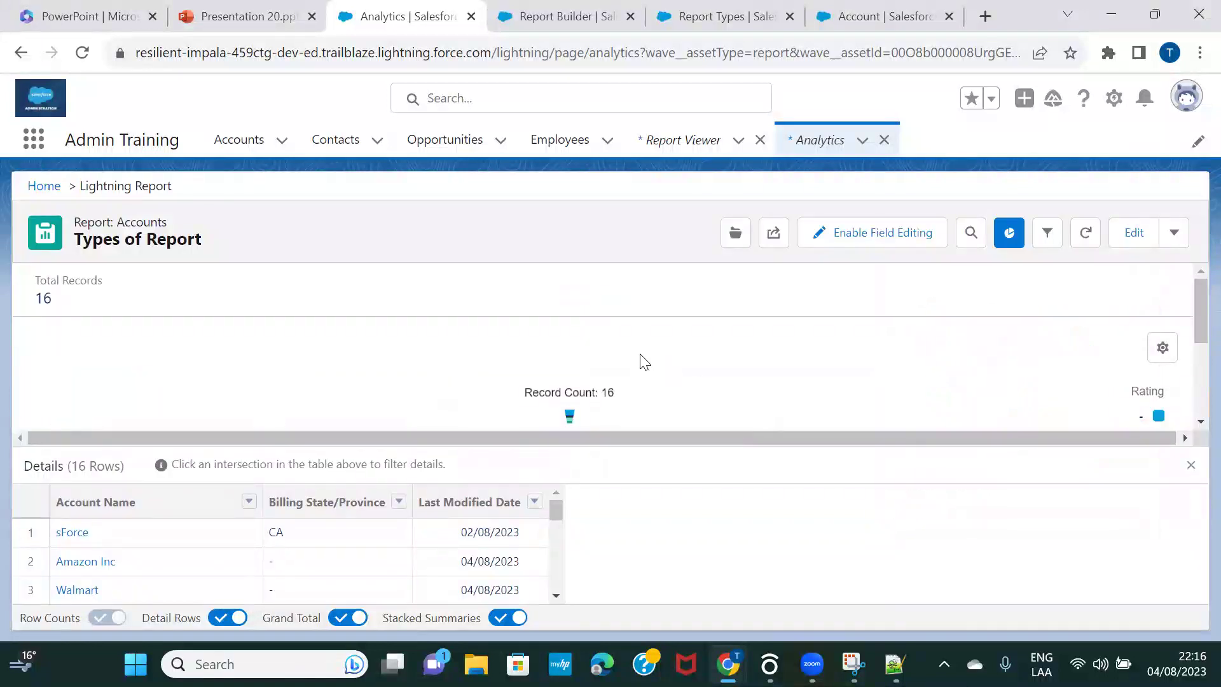
Step: Filter the report to accounts with a blank Rating using the funnel chart's legend
{"action": "scroll", "coordinate": [640, 360], "scroll_direction": "up", "scroll_amount": 4}
{"action": "scroll", "coordinate": [641, 360], "scroll_direction": "down", "scroll_amount": 4}
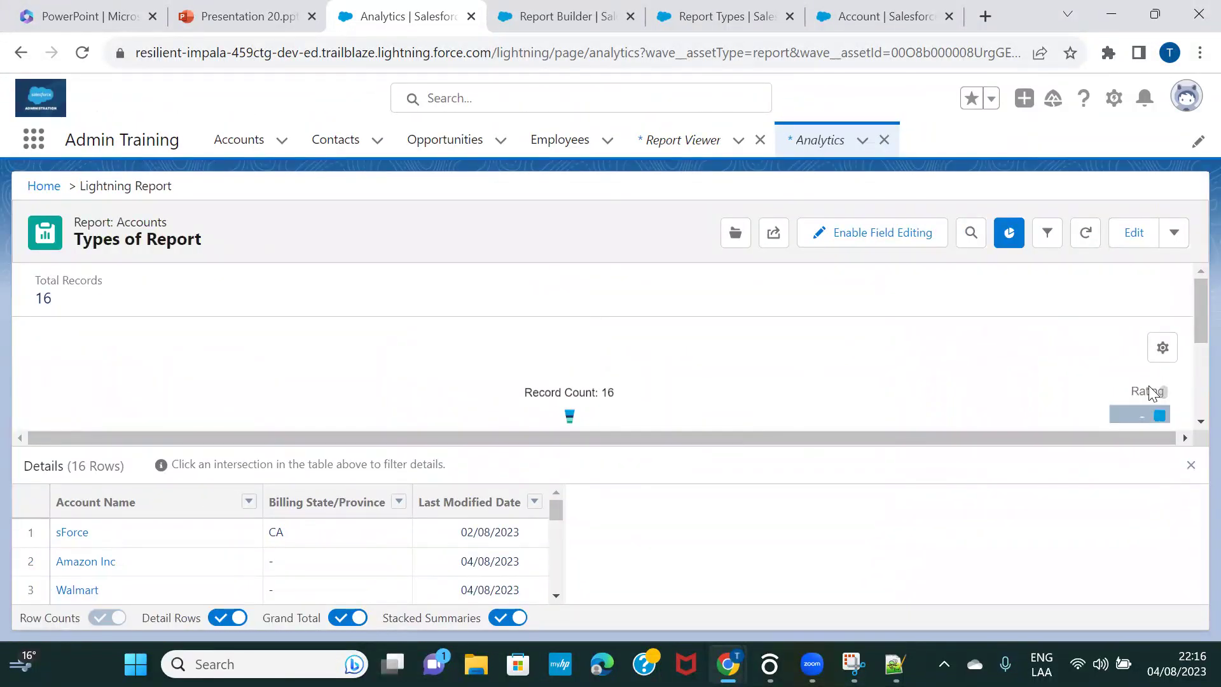
{"action": "left_click", "coordinate": [1146, 417]}
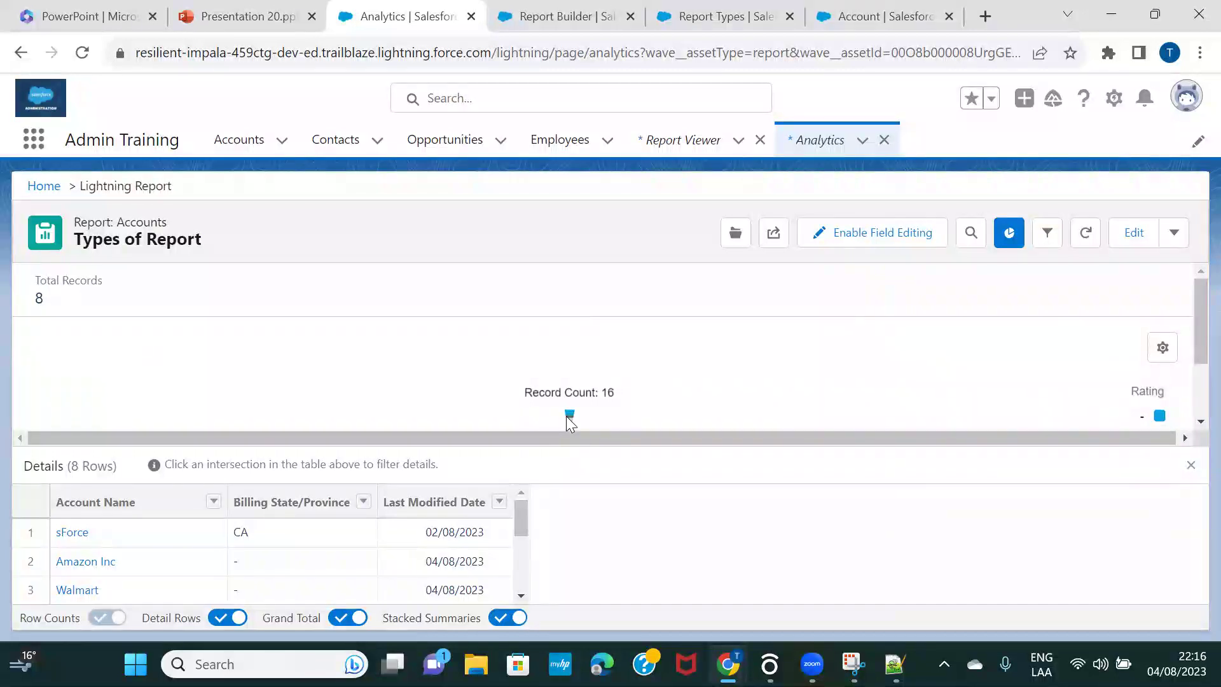
Step: Check the funnel chart's value setting and color the chart by Type
{"action": "left_click", "coordinate": [1163, 347]}
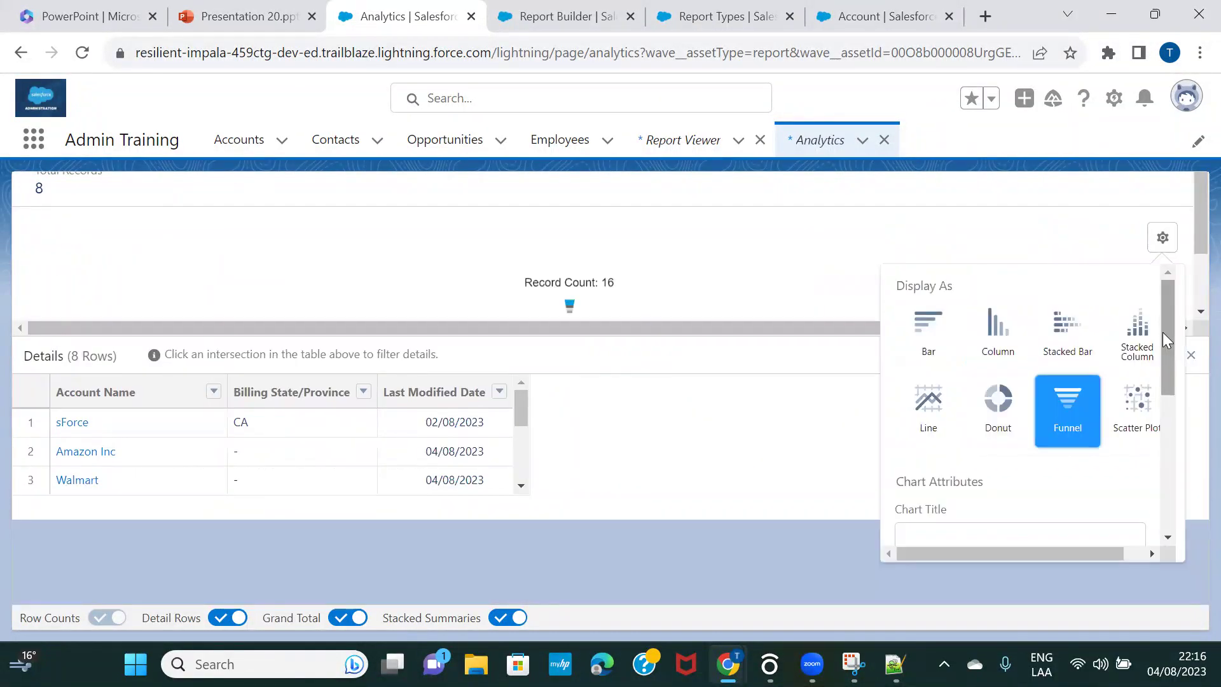
{"action": "scroll", "coordinate": [1036, 454], "scroll_direction": "down", "scroll_amount": 3}
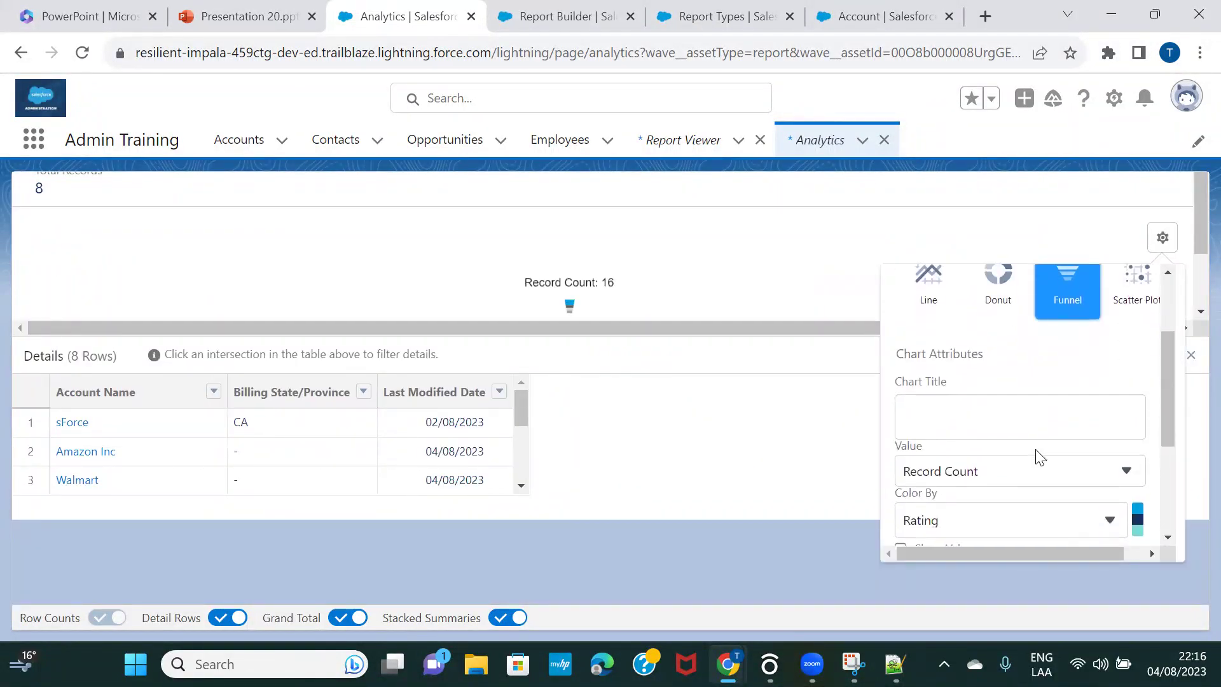
{"action": "left_click", "coordinate": [1013, 393]}
{"action": "left_click", "coordinate": [1013, 393]}
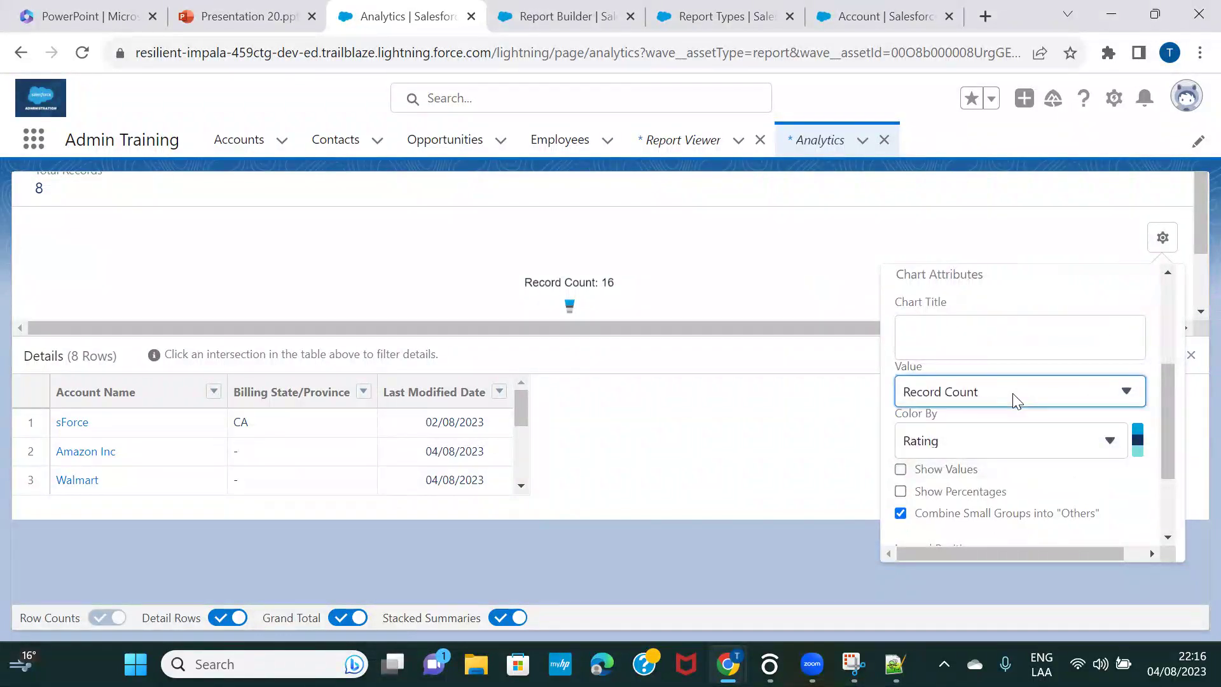
{"action": "left_click", "coordinate": [1013, 436]}
{"action": "left_click", "coordinate": [1013, 436]}
{"action": "left_click", "coordinate": [1012, 436]}
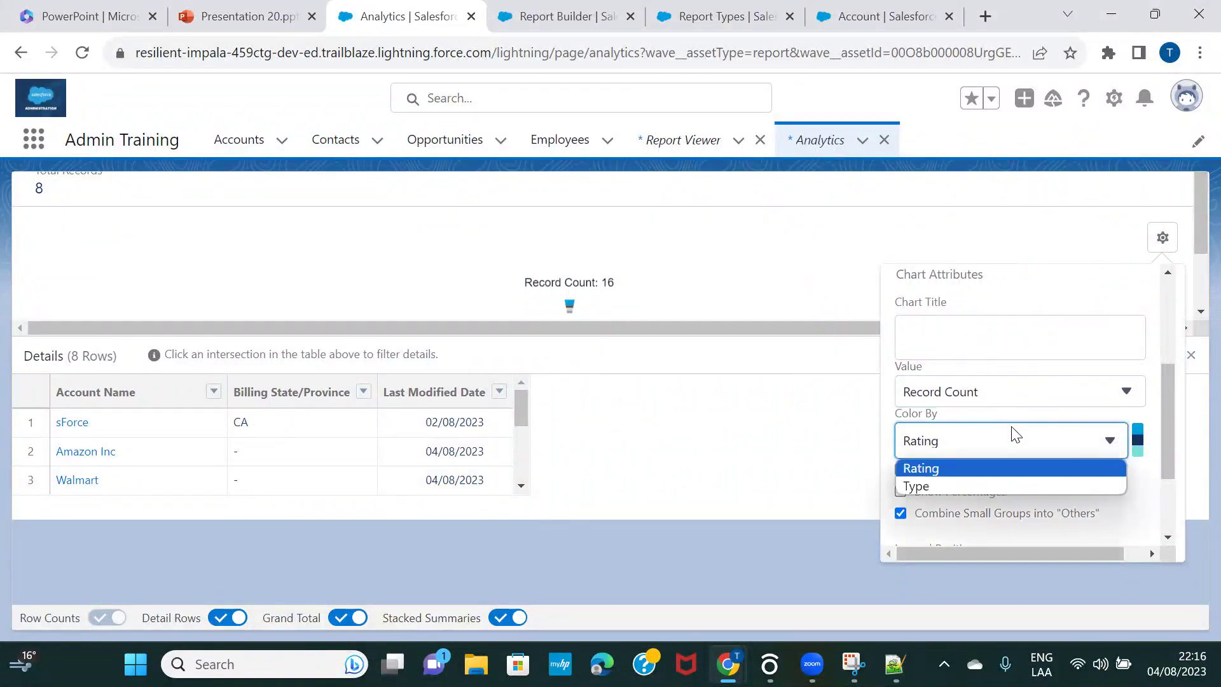
{"action": "left_click", "coordinate": [992, 485]}
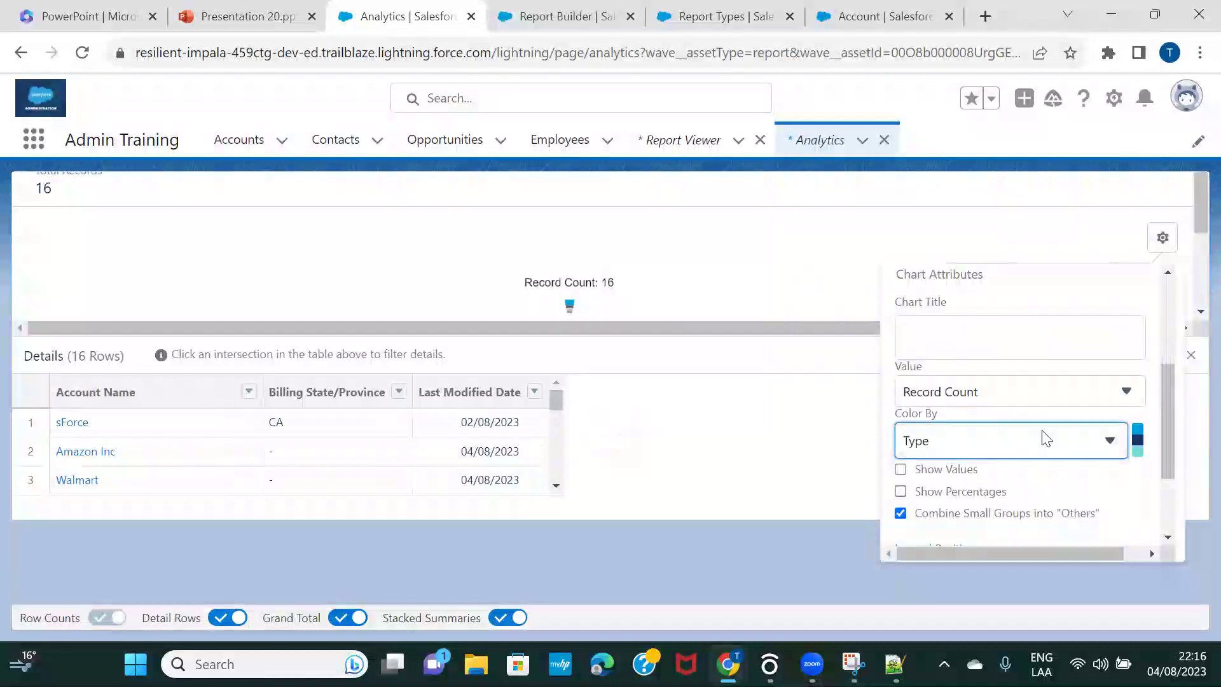
Step: Review the funnel chart's legend position options and close the chart properties without changing them
{"action": "scroll", "coordinate": [1049, 503], "scroll_direction": "down", "scroll_amount": 3}
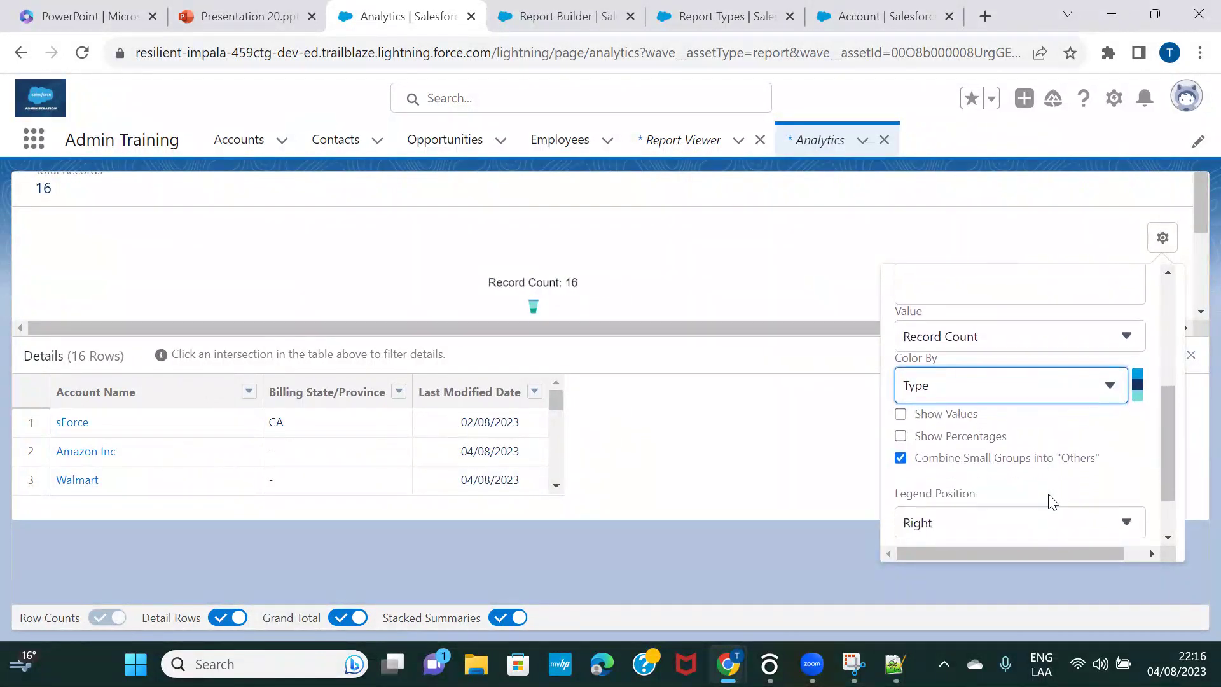
{"action": "left_click", "coordinate": [1030, 456]}
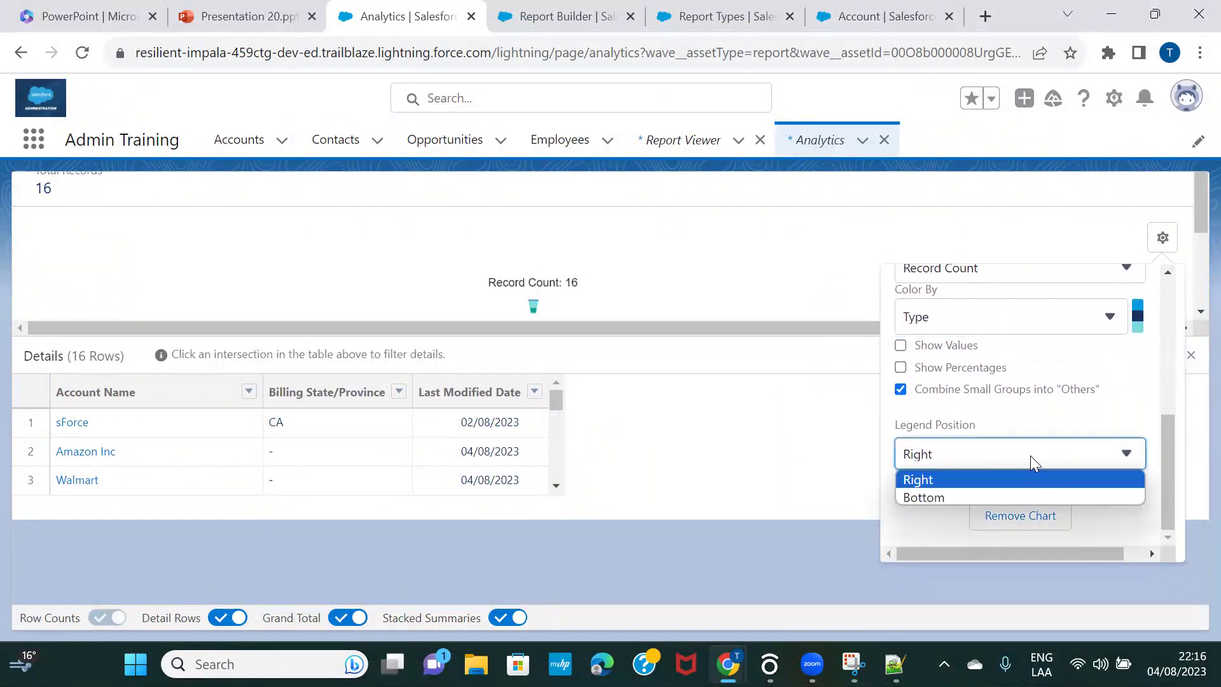
{"action": "left_click", "coordinate": [1030, 456]}
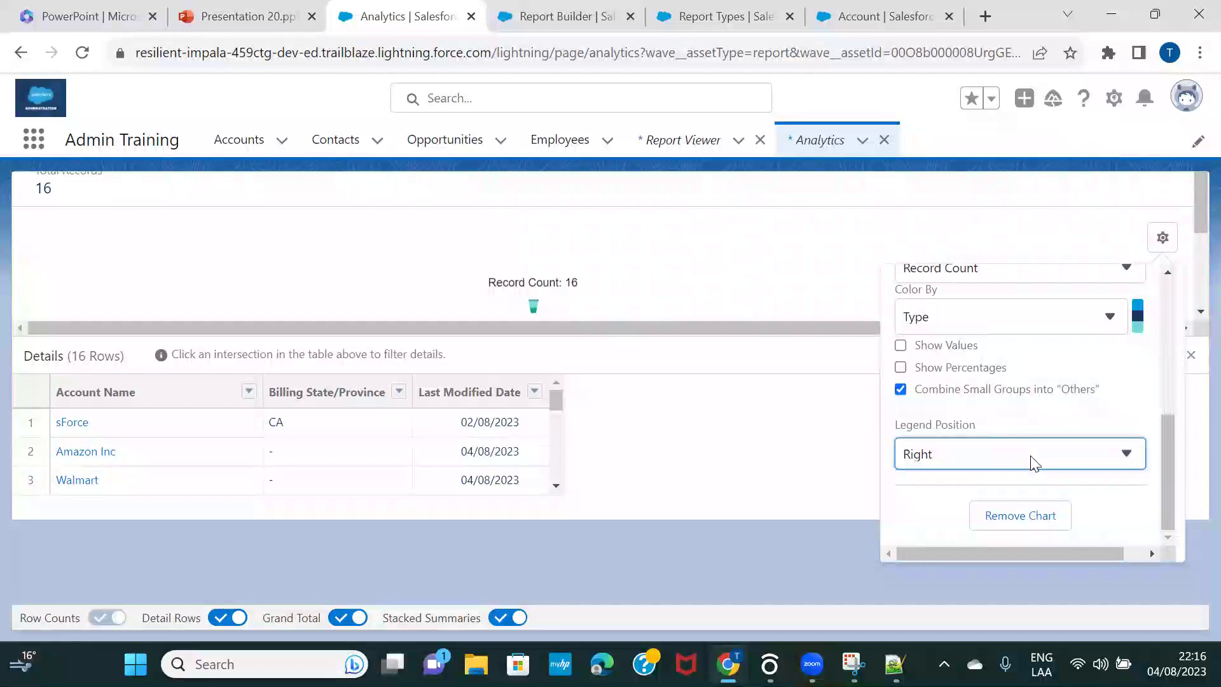
{"action": "left_click", "coordinate": [786, 536]}
{"action": "left_click", "coordinate": [1198, 54]}
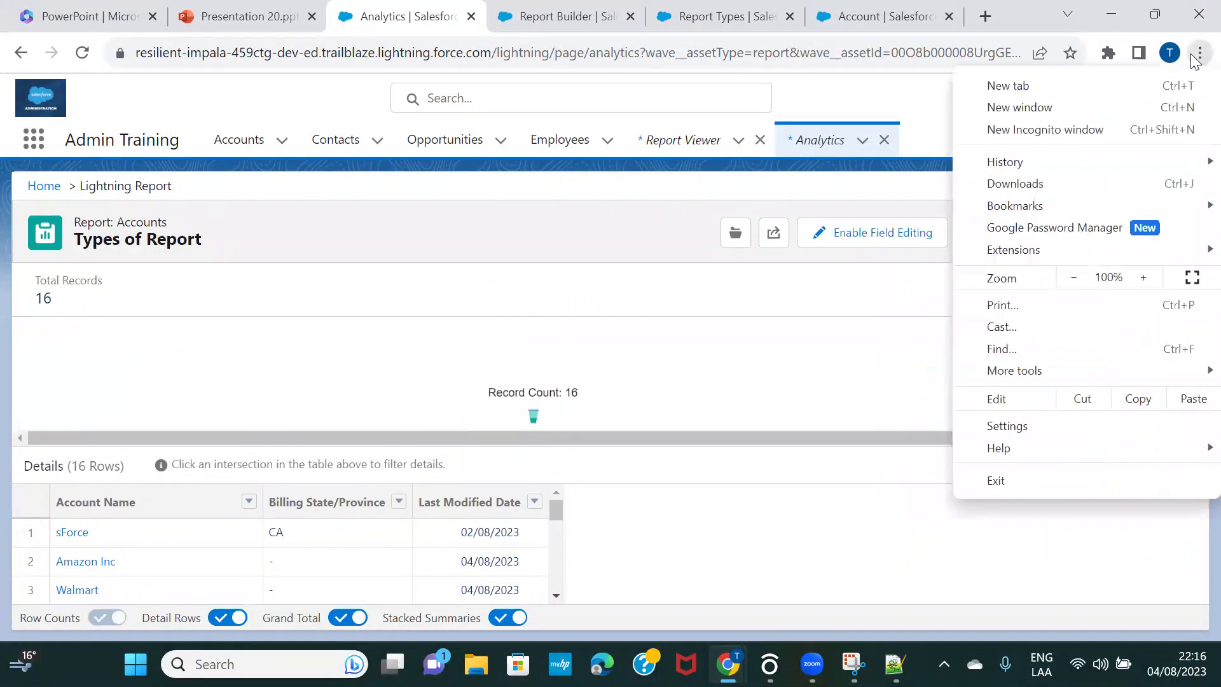
{"action": "left_click", "coordinate": [839, 518]}
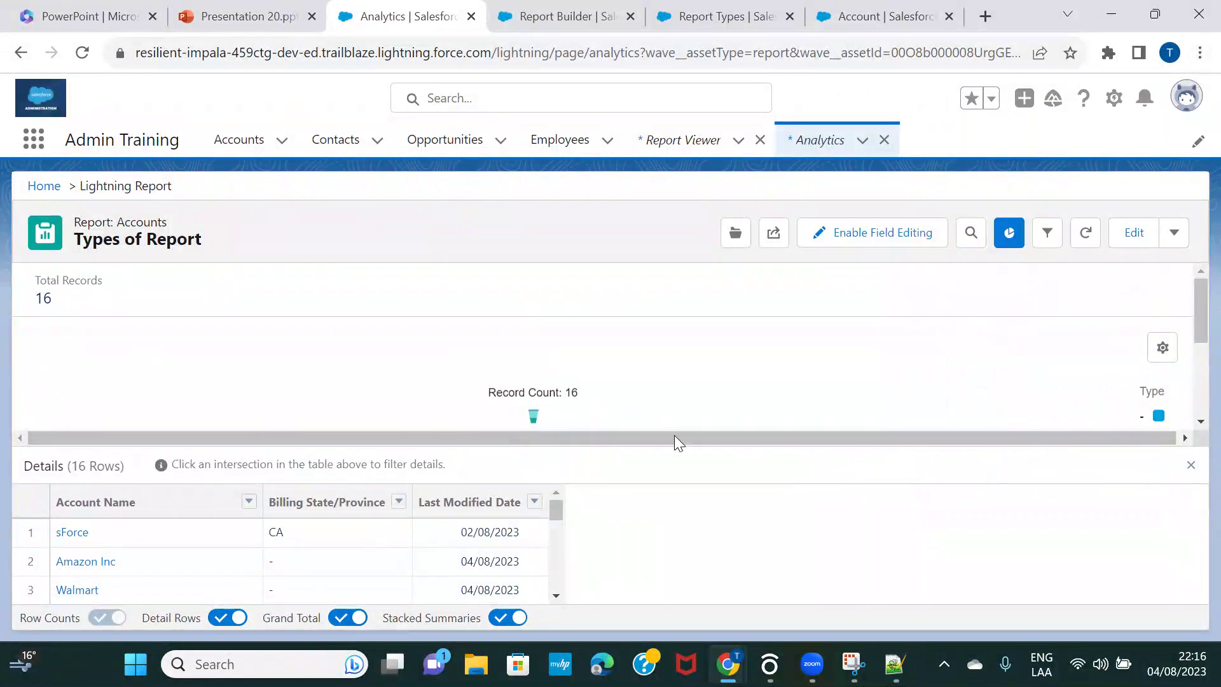
Step: Look over the matrix beneath the funnel chart and open the report for editing
{"action": "scroll", "coordinate": [674, 435], "scroll_direction": "down", "scroll_amount": 2}
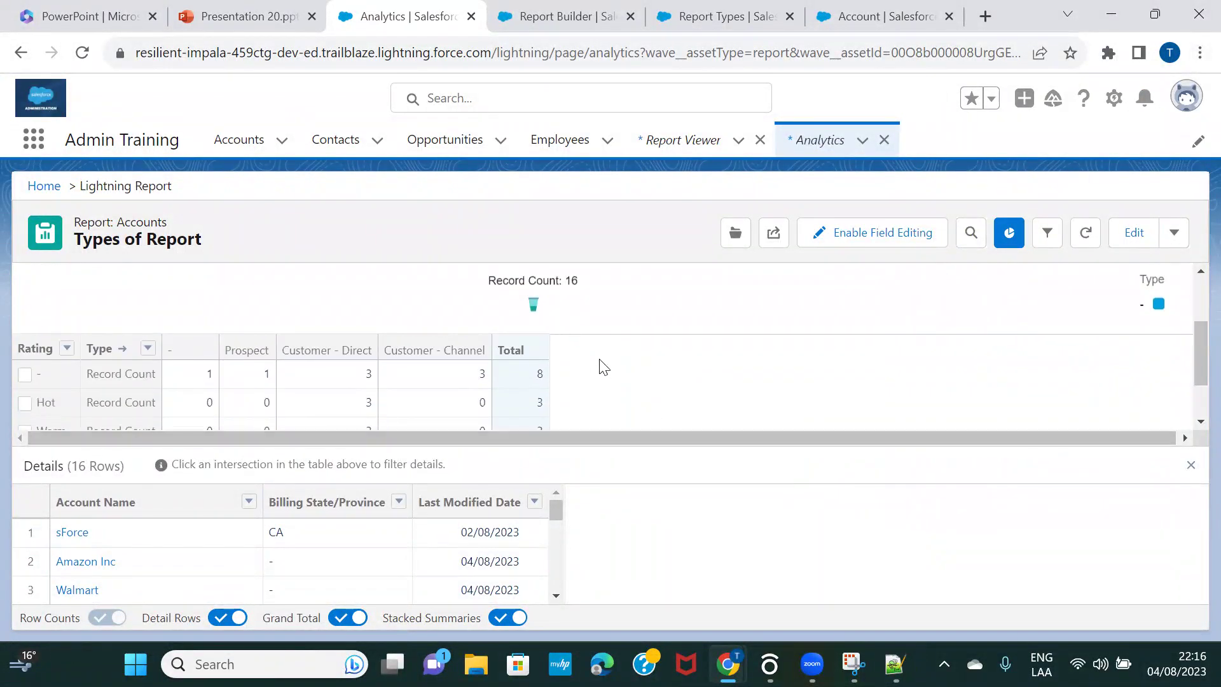
{"action": "scroll", "coordinate": [615, 374], "scroll_direction": "down", "scroll_amount": 1}
{"action": "scroll", "coordinate": [621, 375], "scroll_direction": "up", "scroll_amount": 3}
{"action": "scroll", "coordinate": [621, 375], "scroll_direction": "down", "scroll_amount": 1}
{"action": "scroll", "coordinate": [621, 374], "scroll_direction": "up", "scroll_amount": 1}
{"action": "scroll", "coordinate": [621, 374], "scroll_direction": "down", "scroll_amount": 1}
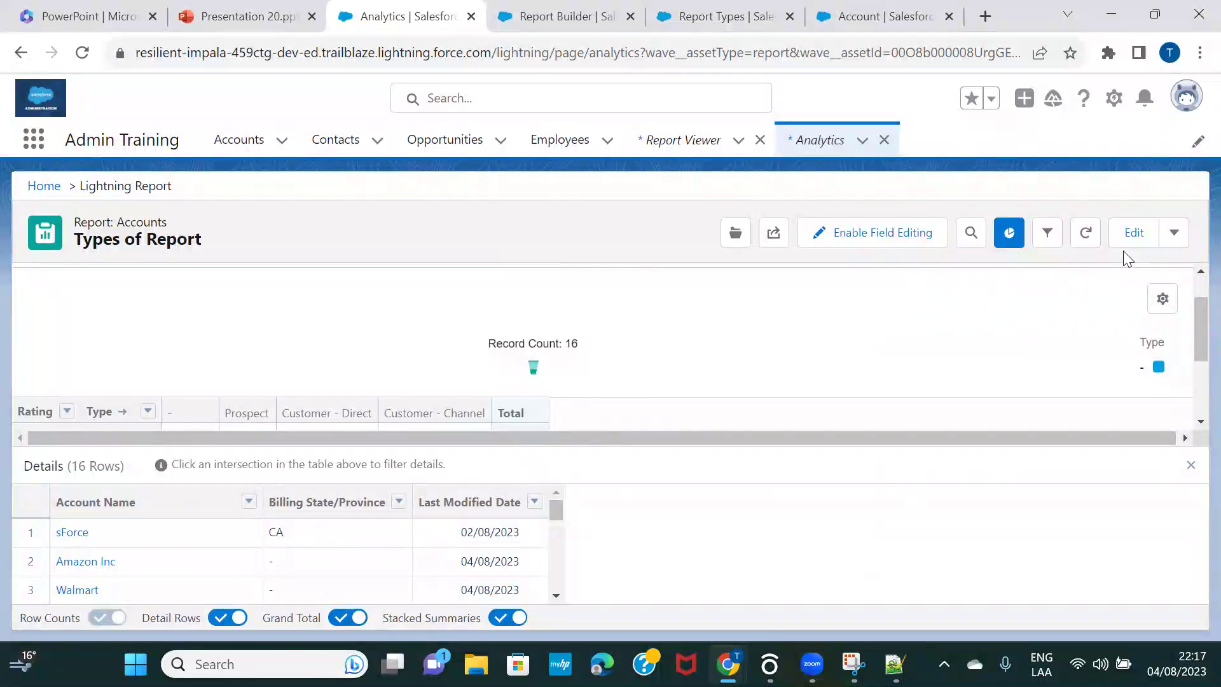
{"action": "left_click", "coordinate": [1132, 231]}
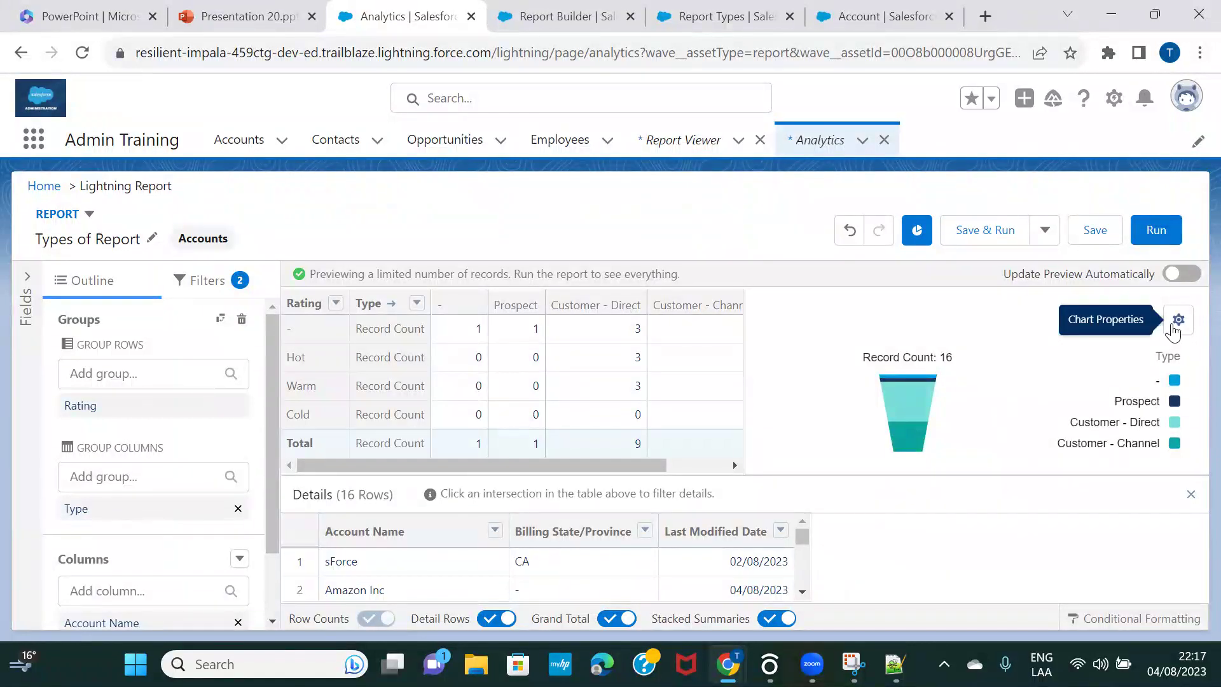
{"action": "left_click_drag", "start_coordinate": [995, 414], "coordinate": [1017, 499]}
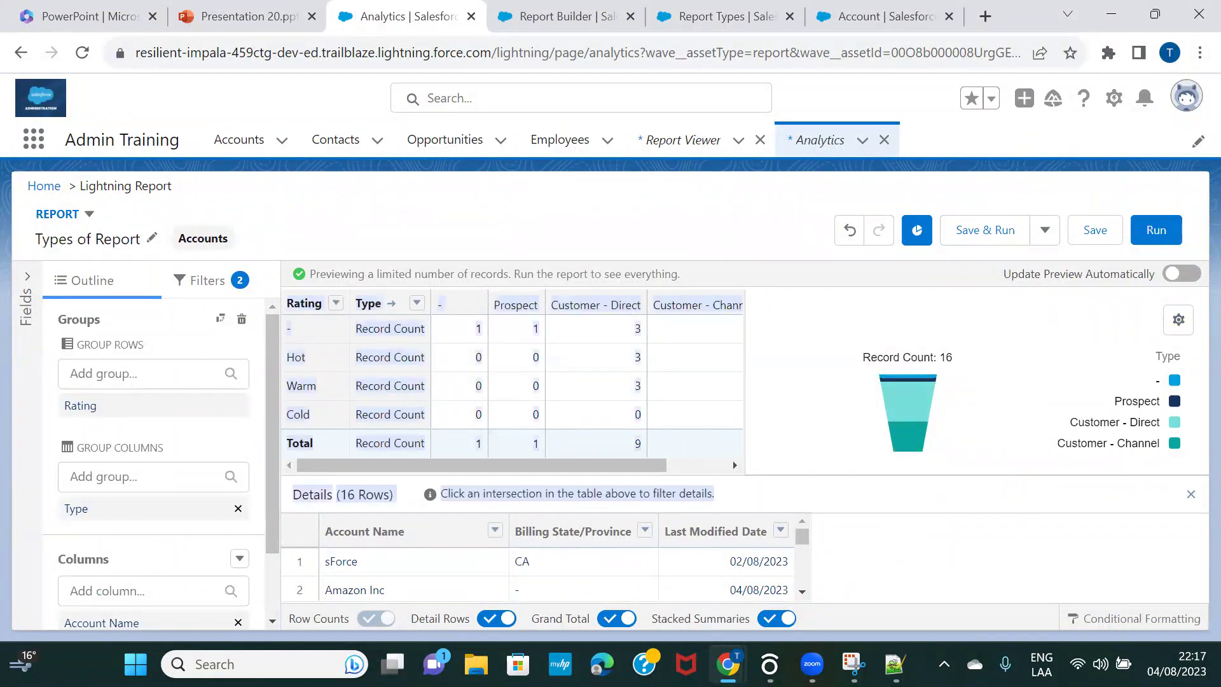
{"action": "left_click", "coordinate": [899, 333]}
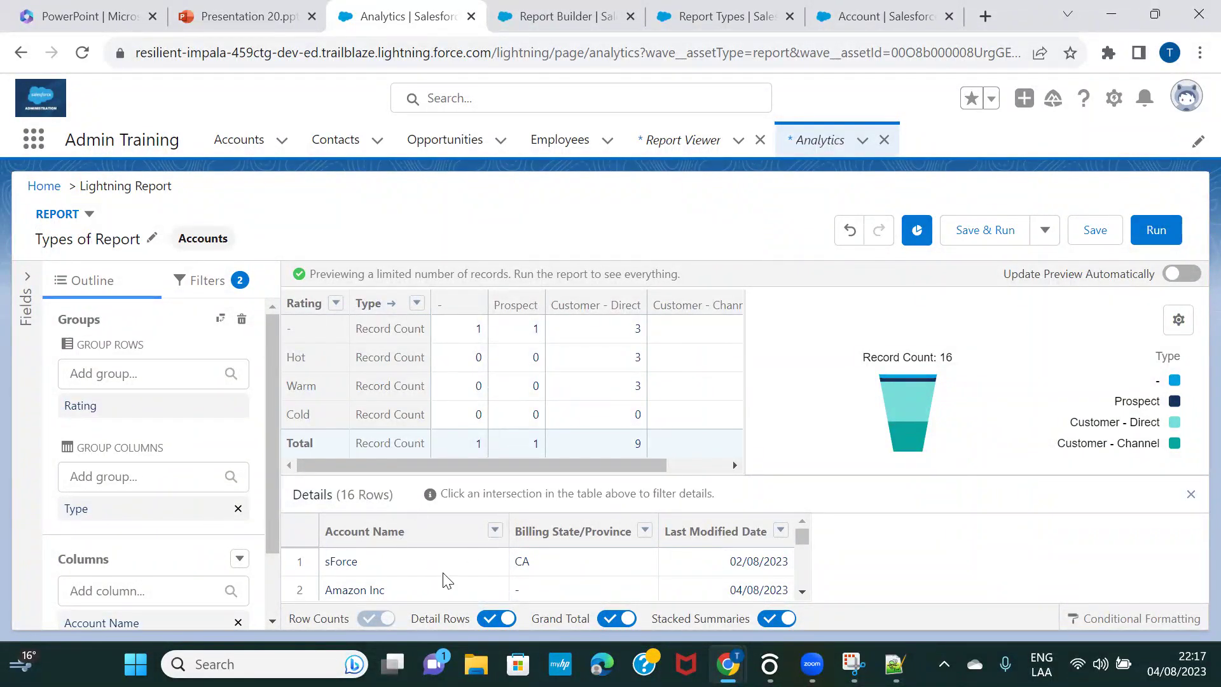
Step: Hide the report's detail rows, refresh the preview and view the matrix down to its total row
{"action": "left_click", "coordinate": [502, 619]}
{"action": "left_click", "coordinate": [543, 277]}
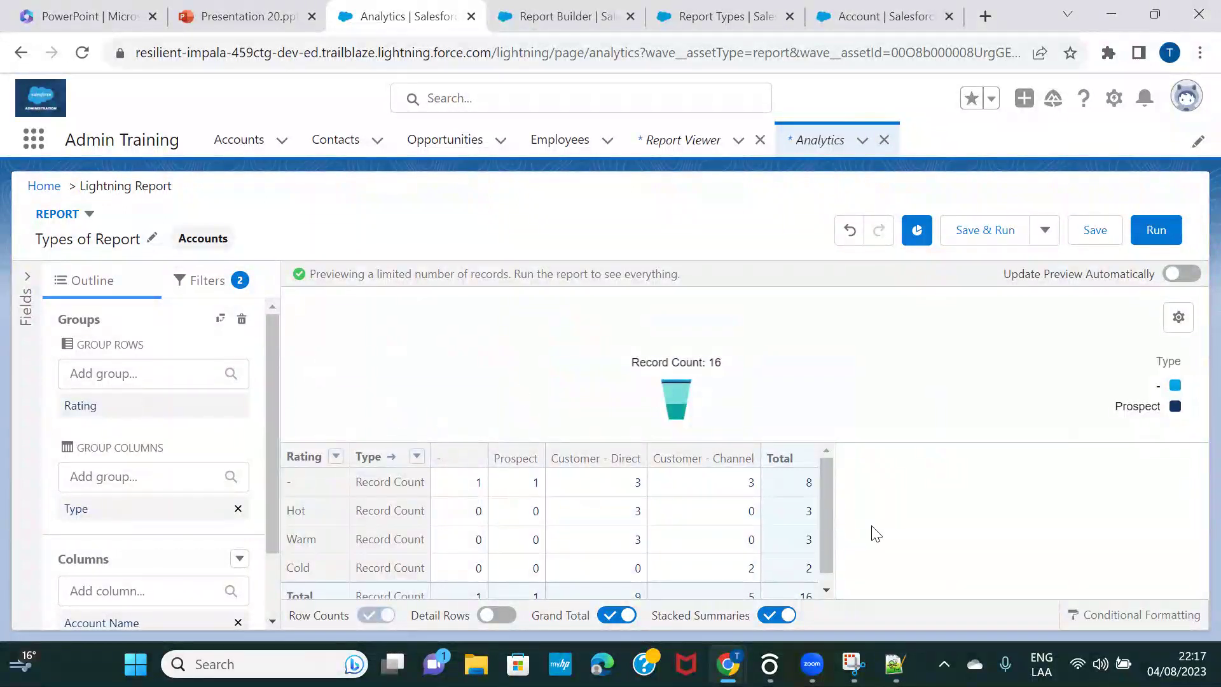
{"action": "scroll", "coordinate": [828, 538], "scroll_direction": "down", "scroll_amount": 1}
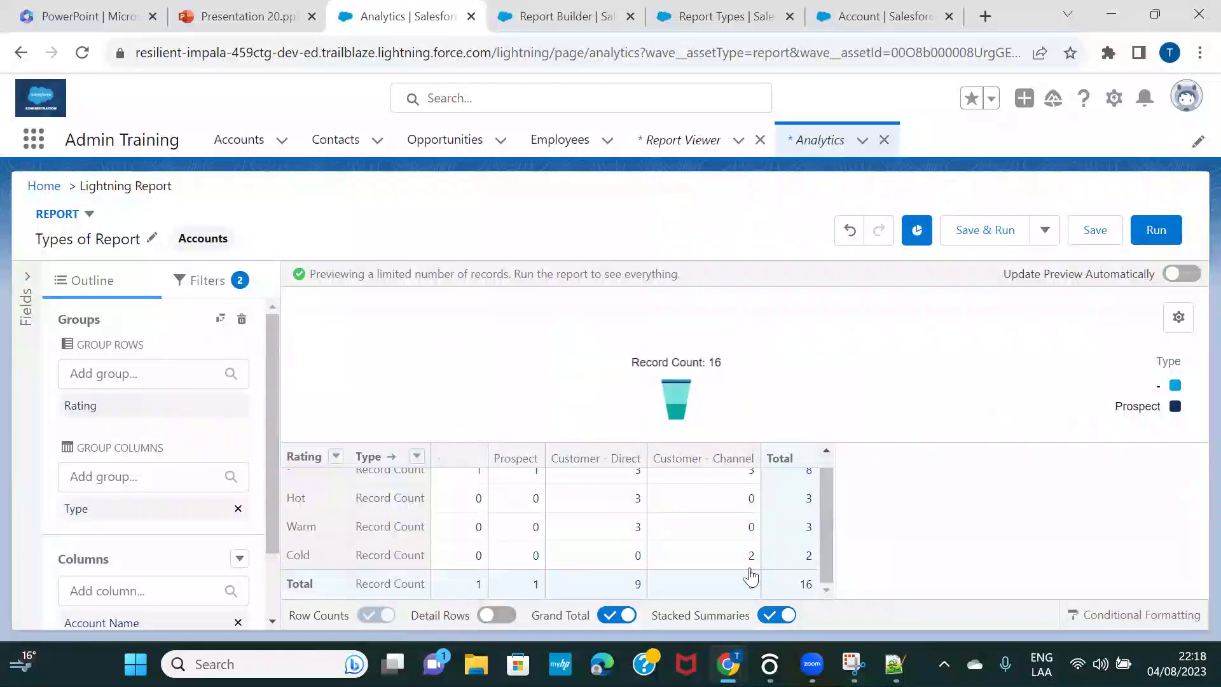
Step: Show the detail rows again, look through the listed accounts, and hide the rows once more, refreshing the preview each time
{"action": "left_click", "coordinate": [491, 615]}
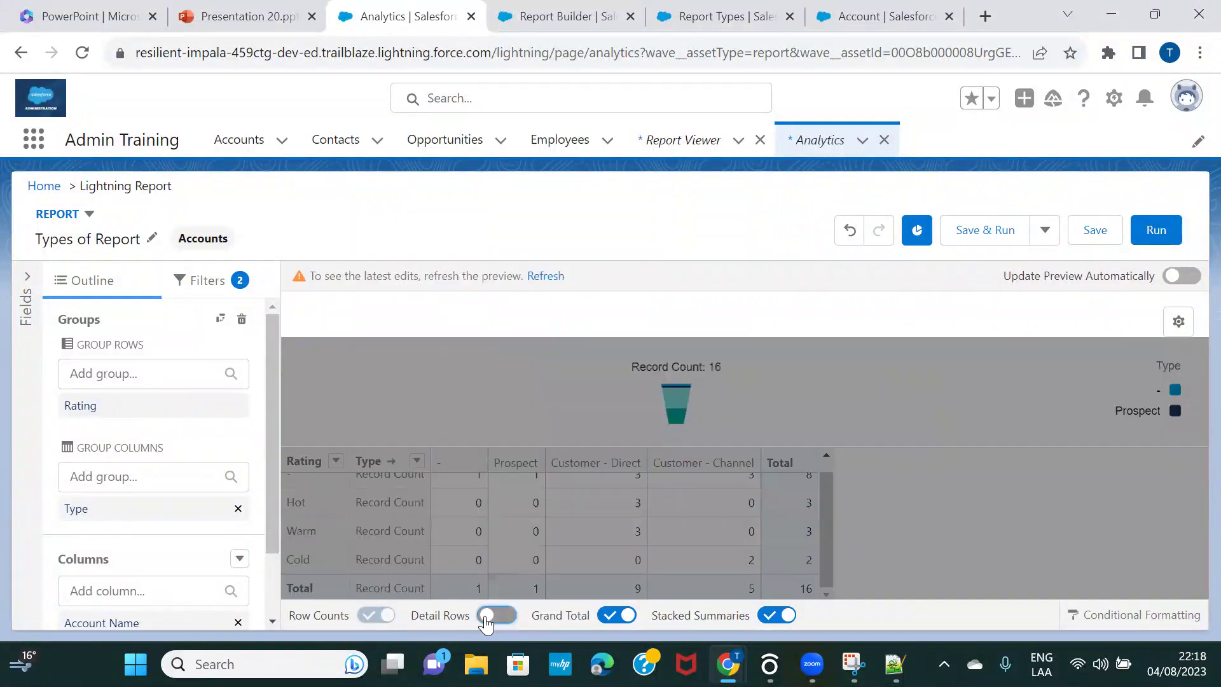
{"action": "left_click", "coordinate": [545, 276]}
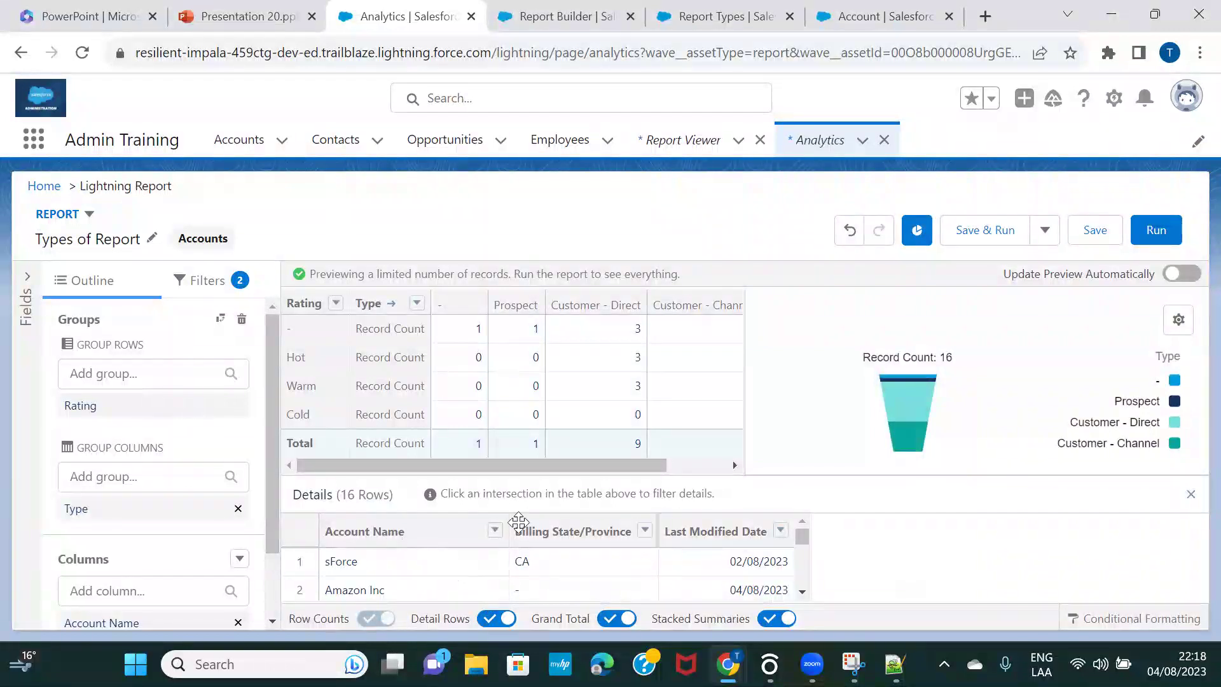
{"action": "scroll", "coordinate": [692, 578], "scroll_direction": "down", "scroll_amount": 7}
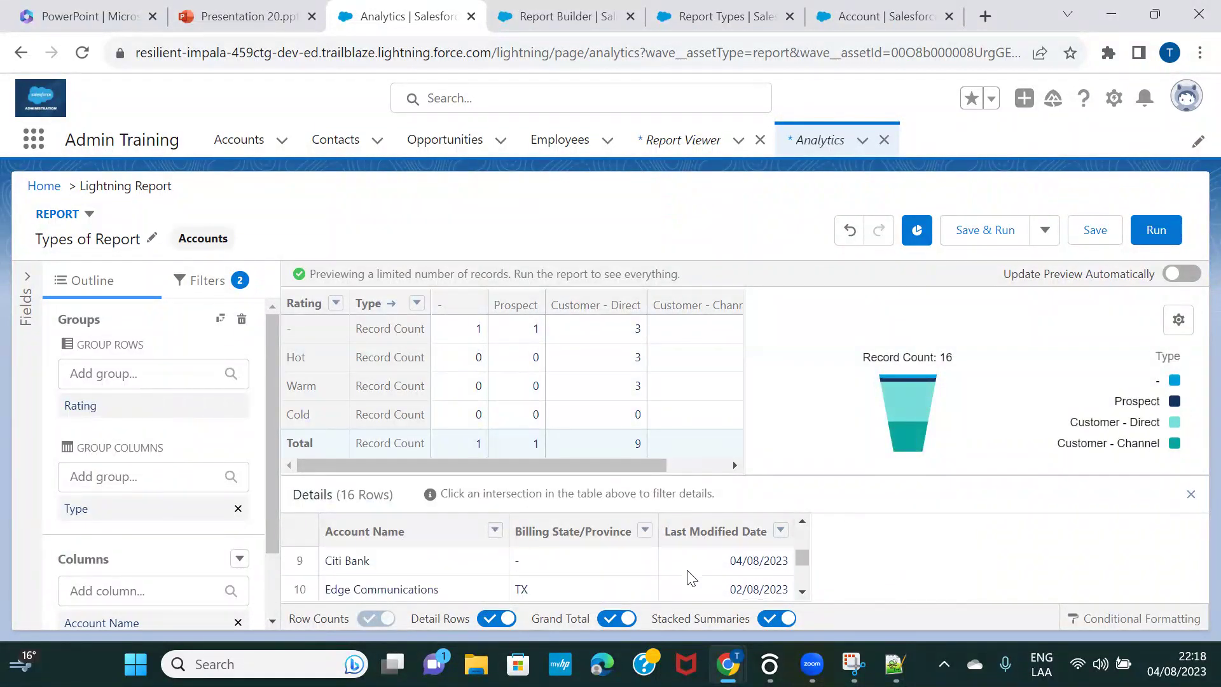
{"action": "scroll", "coordinate": [686, 569], "scroll_direction": "up", "scroll_amount": 7}
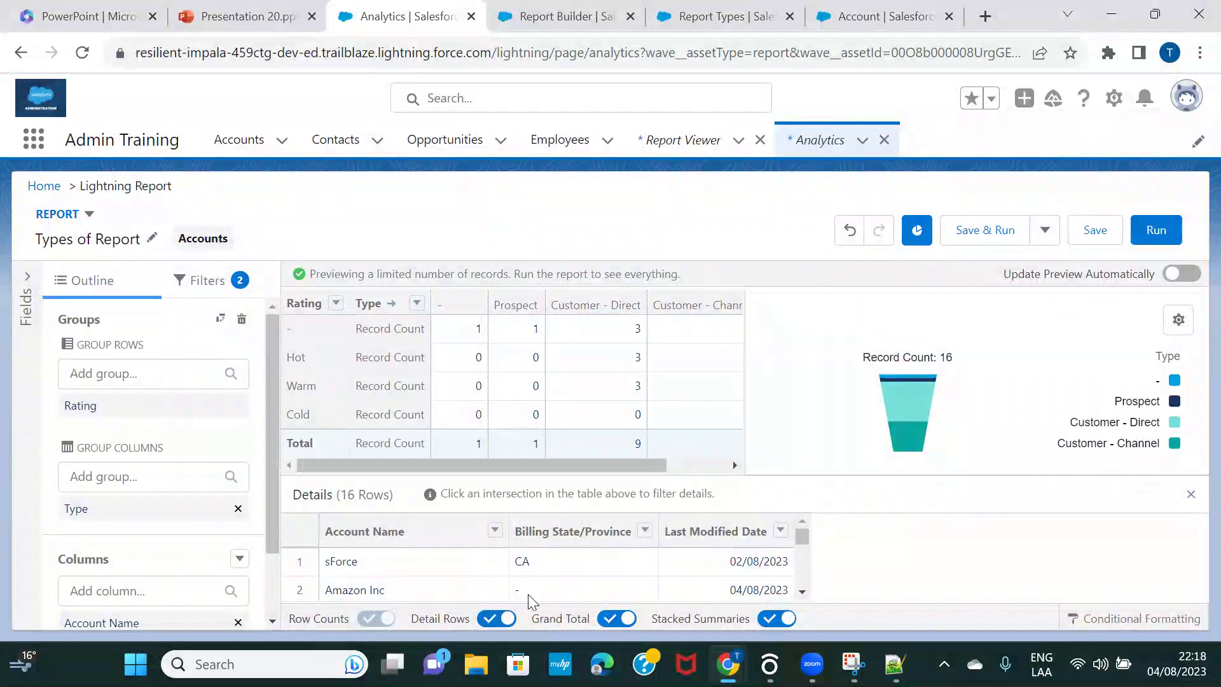
{"action": "left_click", "coordinate": [497, 619]}
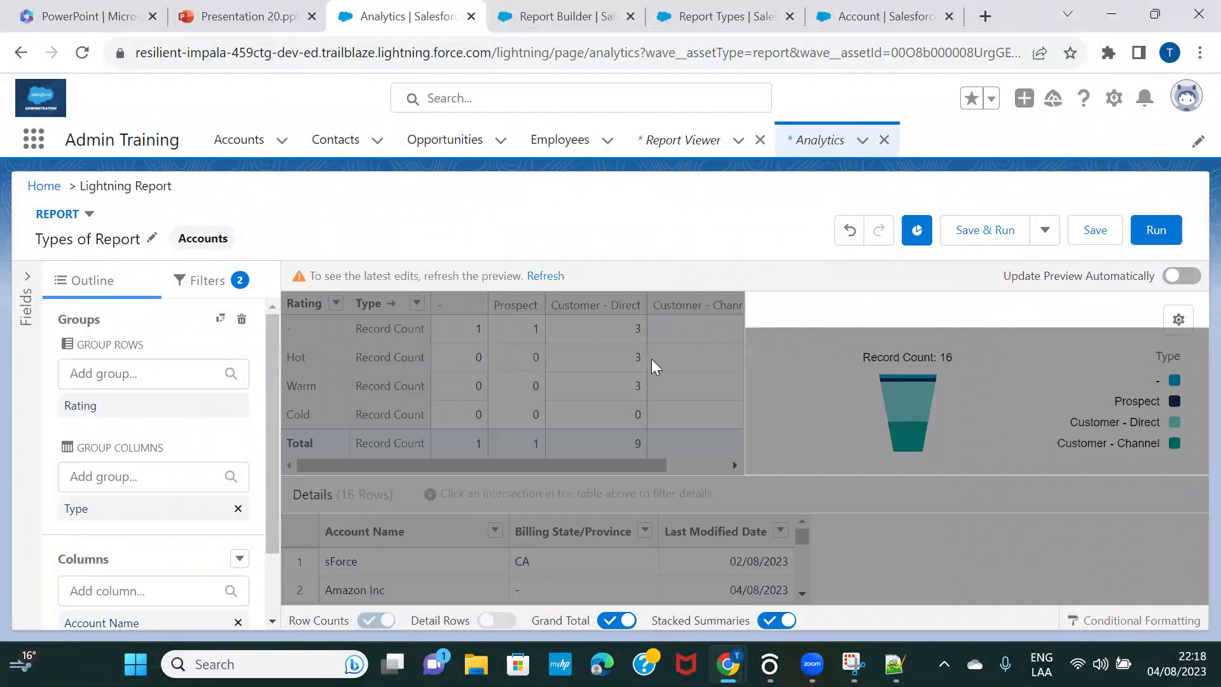
{"action": "left_click", "coordinate": [545, 276]}
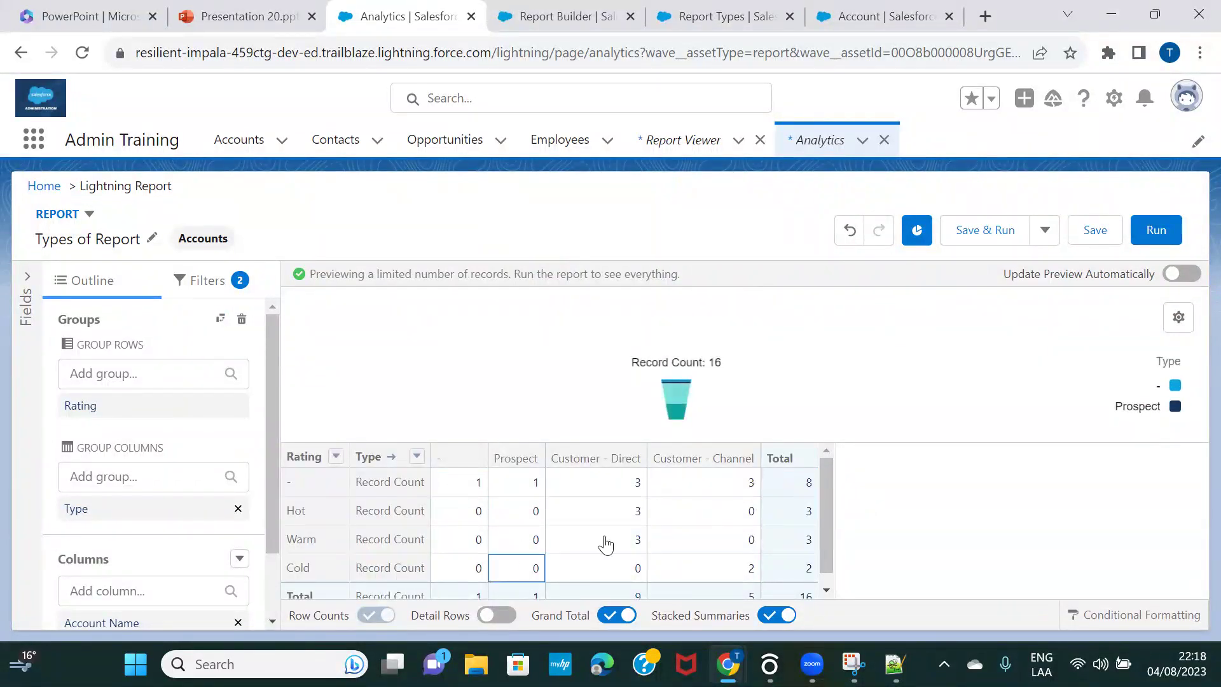
Step: Turn the grand total off and back on, refreshing the preview each time to compare the matrix
{"action": "left_click", "coordinate": [616, 615]}
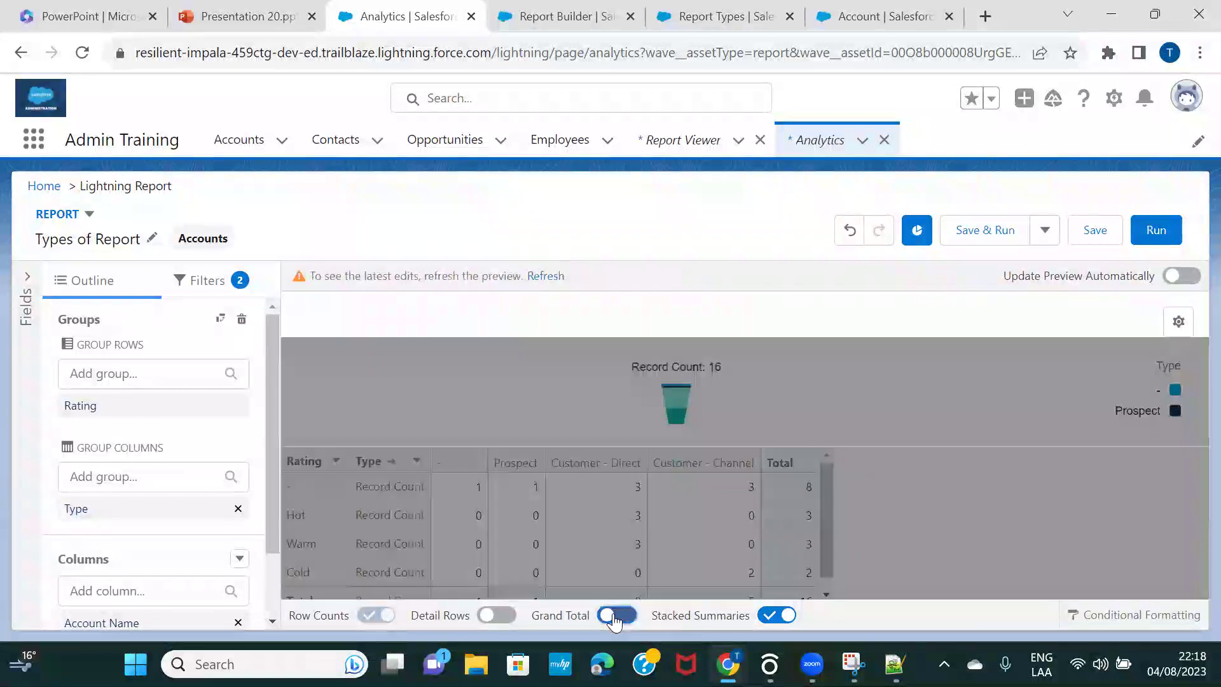
{"action": "left_click", "coordinate": [545, 276]}
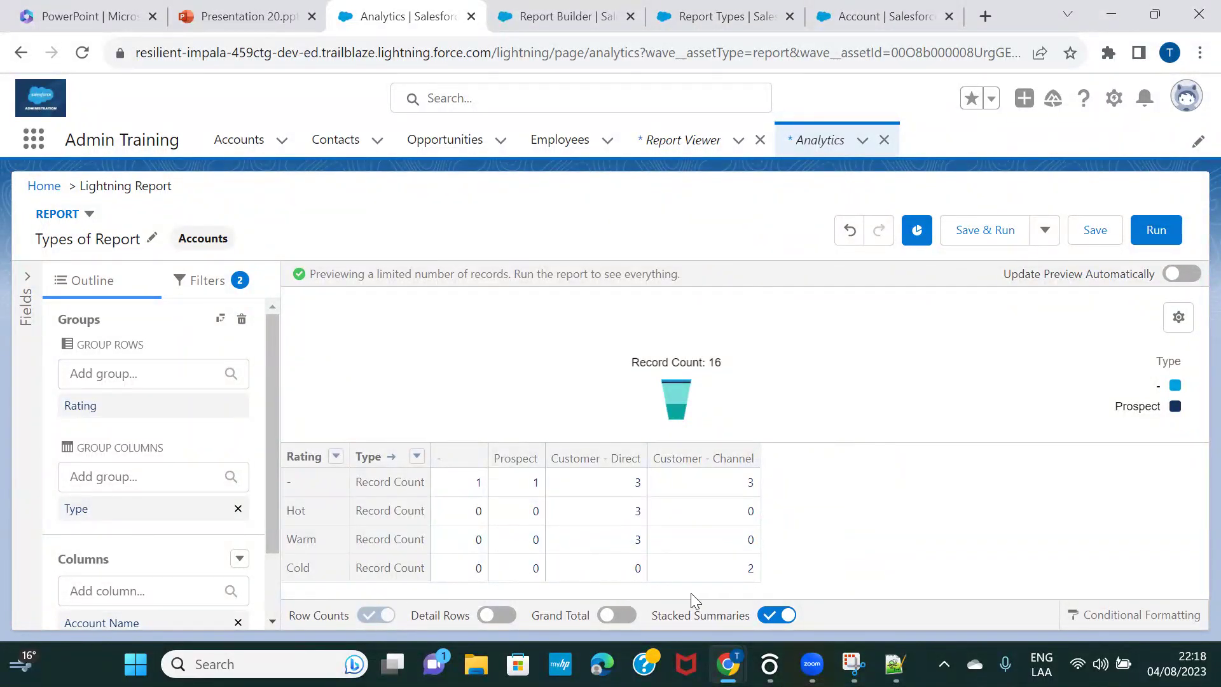
{"action": "left_click", "coordinate": [617, 615]}
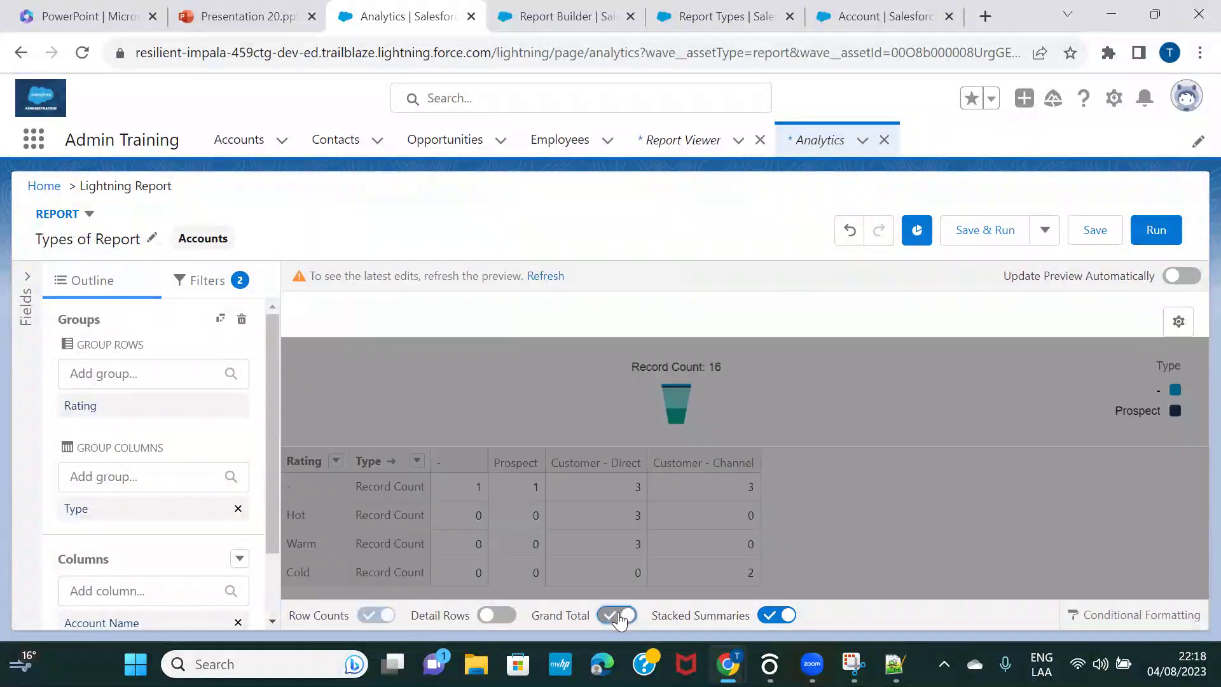
{"action": "left_click", "coordinate": [545, 276]}
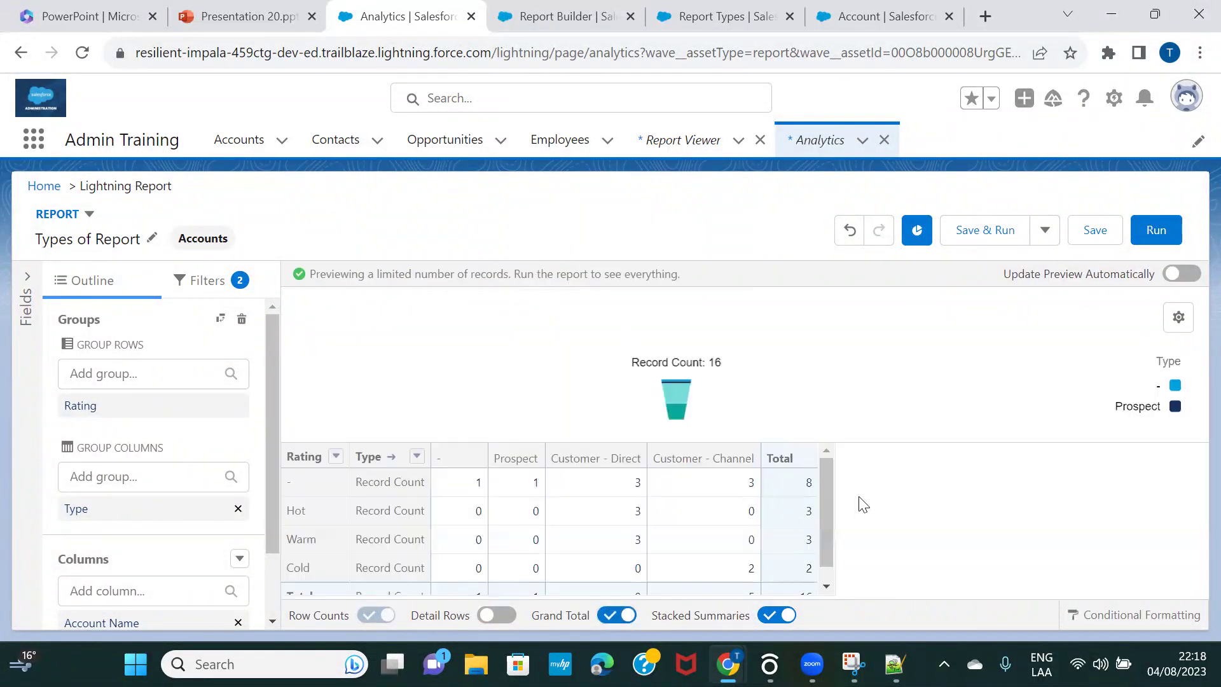
{"action": "scroll", "coordinate": [668, 553], "scroll_direction": "down", "scroll_amount": 1}
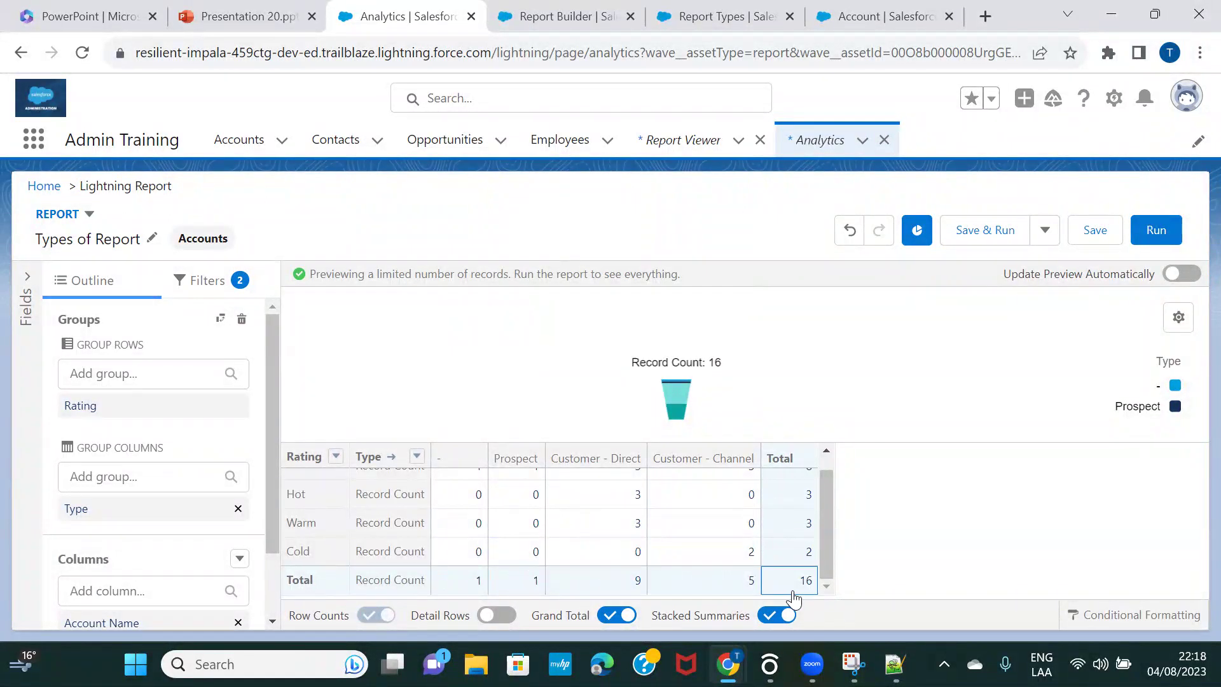
Step: Turn stacked summaries off, inspect the matrix layout, and turn them back on, refreshing the preview after each change
{"action": "left_click", "coordinate": [779, 616]}
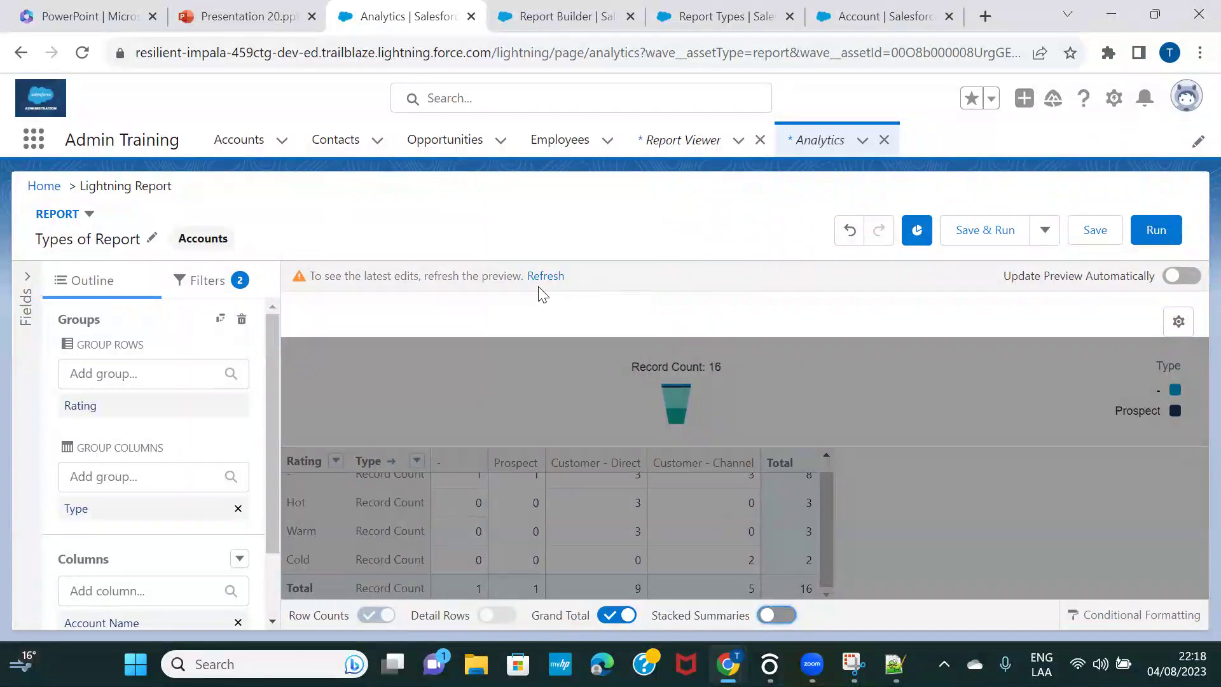
{"action": "left_click", "coordinate": [541, 278]}
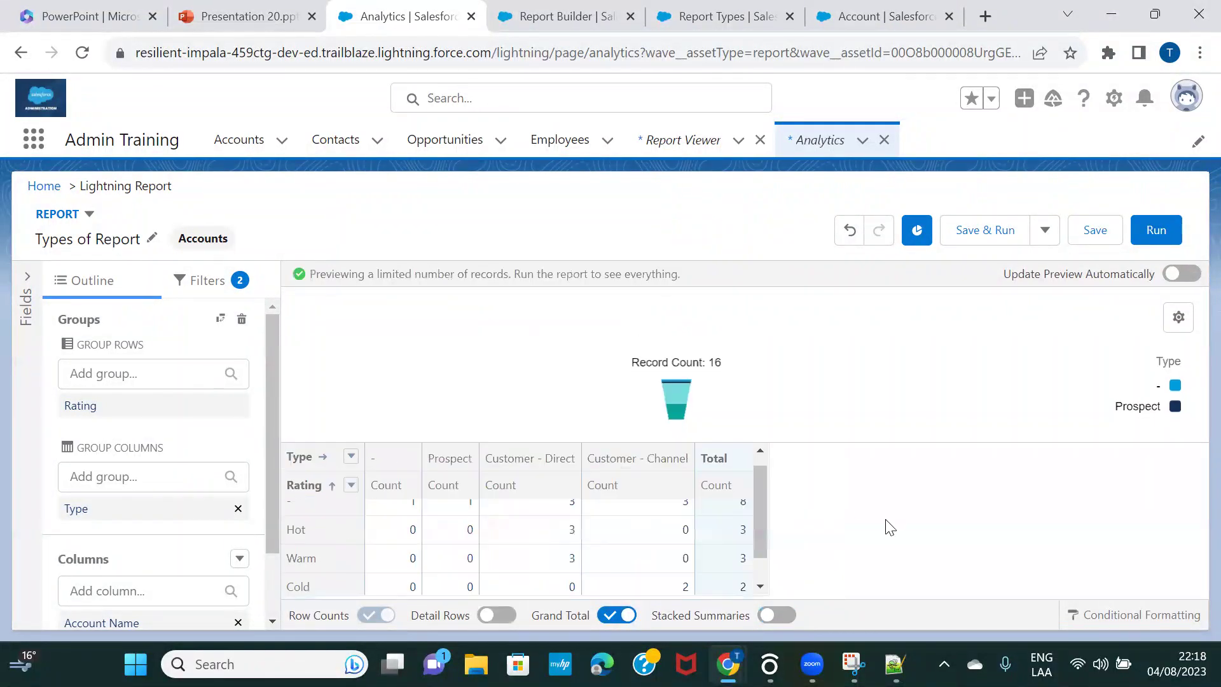
{"action": "scroll", "coordinate": [705, 544], "scroll_direction": "down", "scroll_amount": 1}
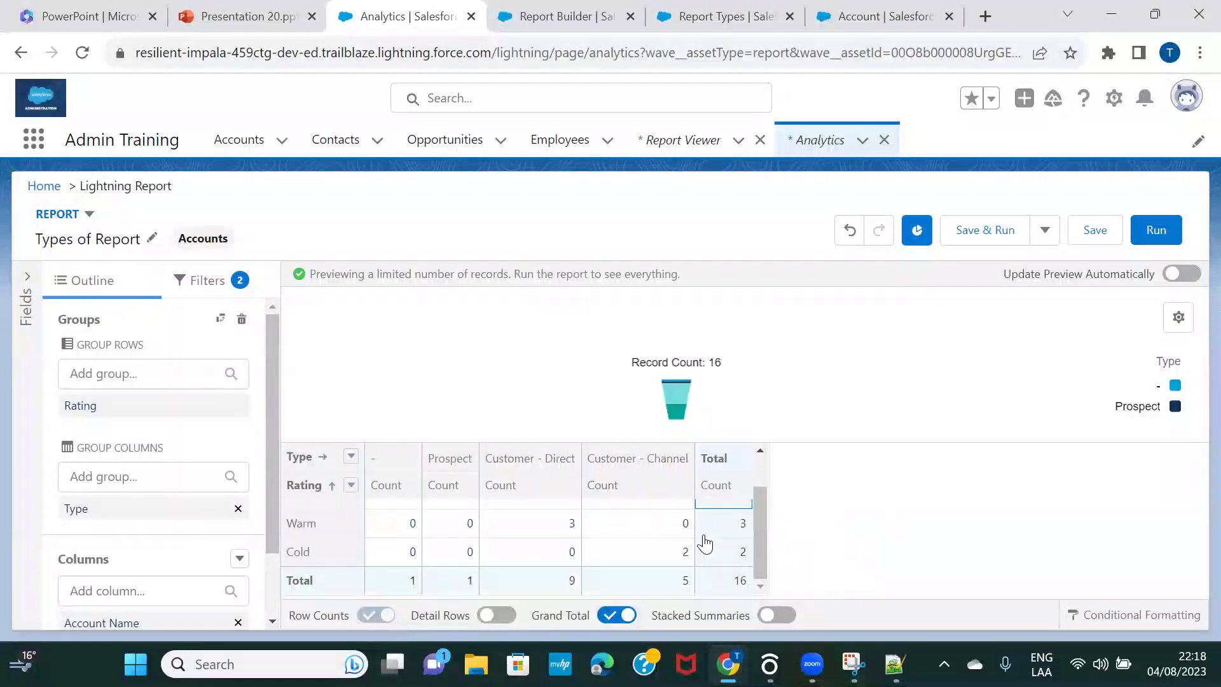
{"action": "scroll", "coordinate": [705, 544], "scroll_direction": "up", "scroll_amount": 2}
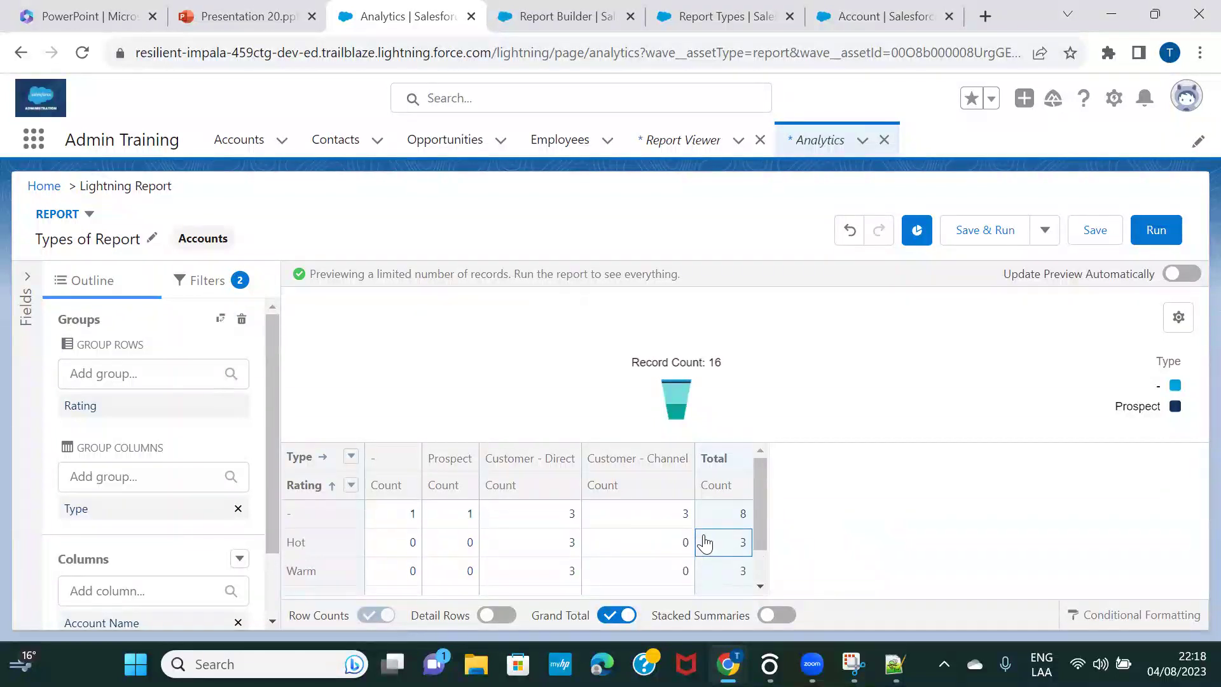
{"action": "left_click", "coordinate": [656, 569]}
{"action": "scroll", "coordinate": [656, 566], "scroll_direction": "down", "scroll_amount": 2}
{"action": "left_click", "coordinate": [780, 615]}
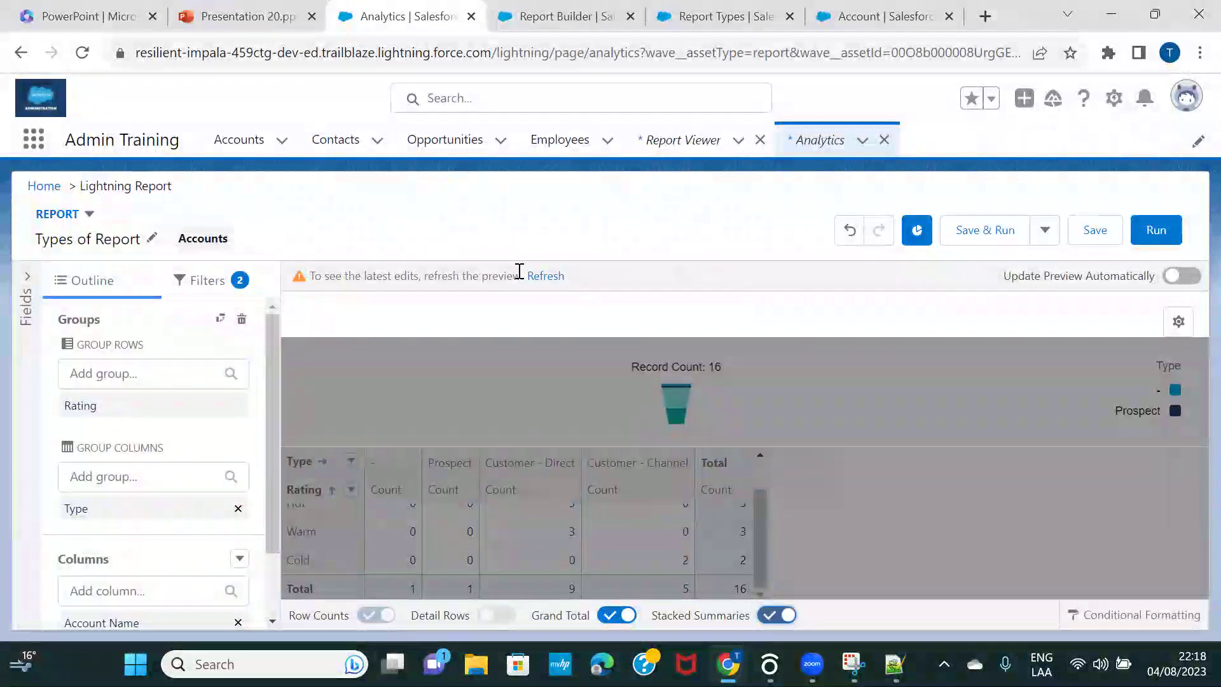
{"action": "left_click", "coordinate": [542, 277]}
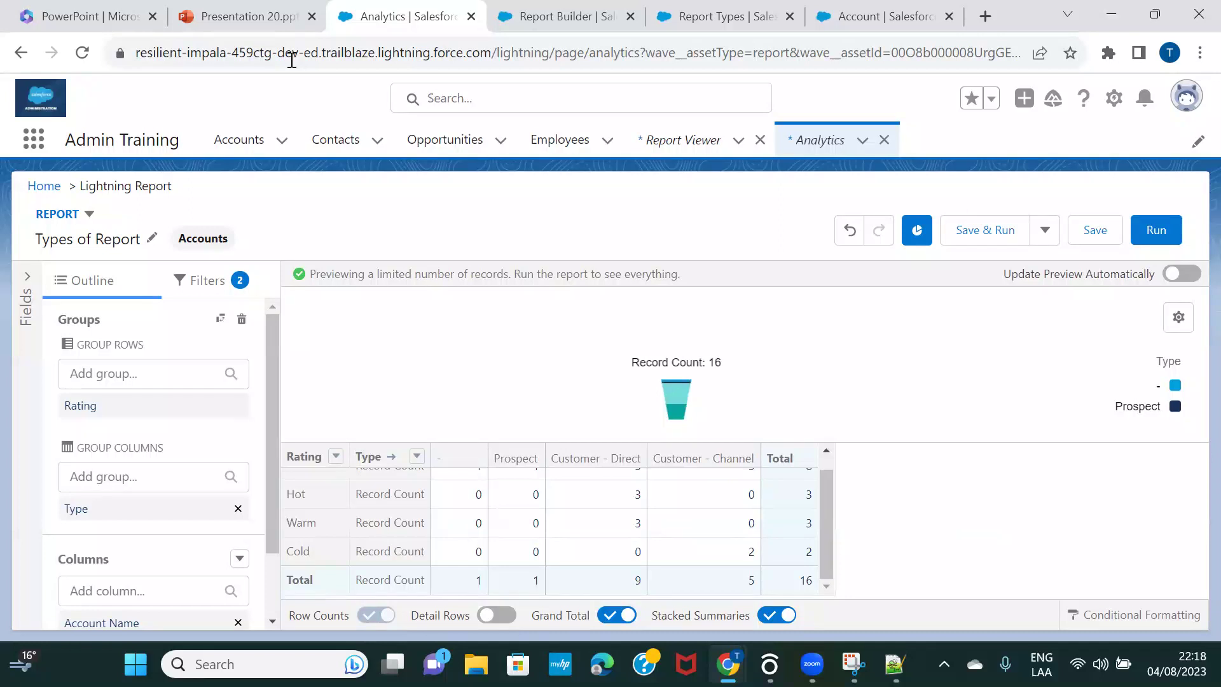
Step: Switch to the PowerPoint presentation "Presentation 20" with the report types title slide
{"action": "key", "text": "ctrl+shift+Tab"}
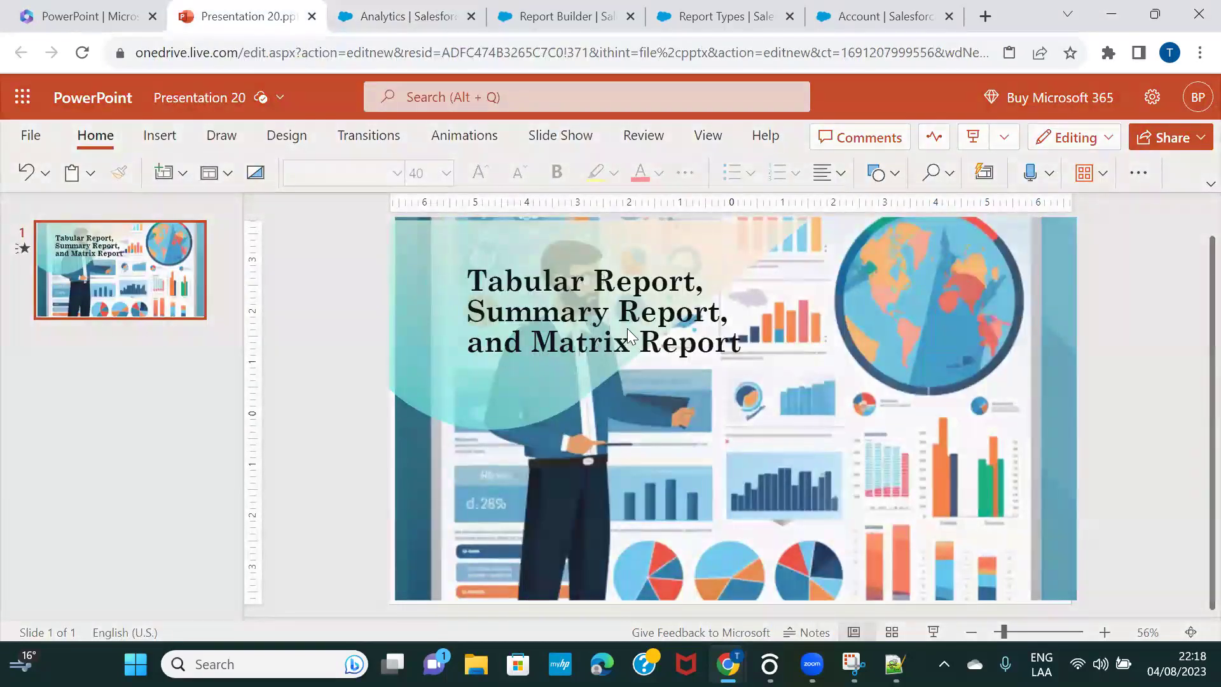